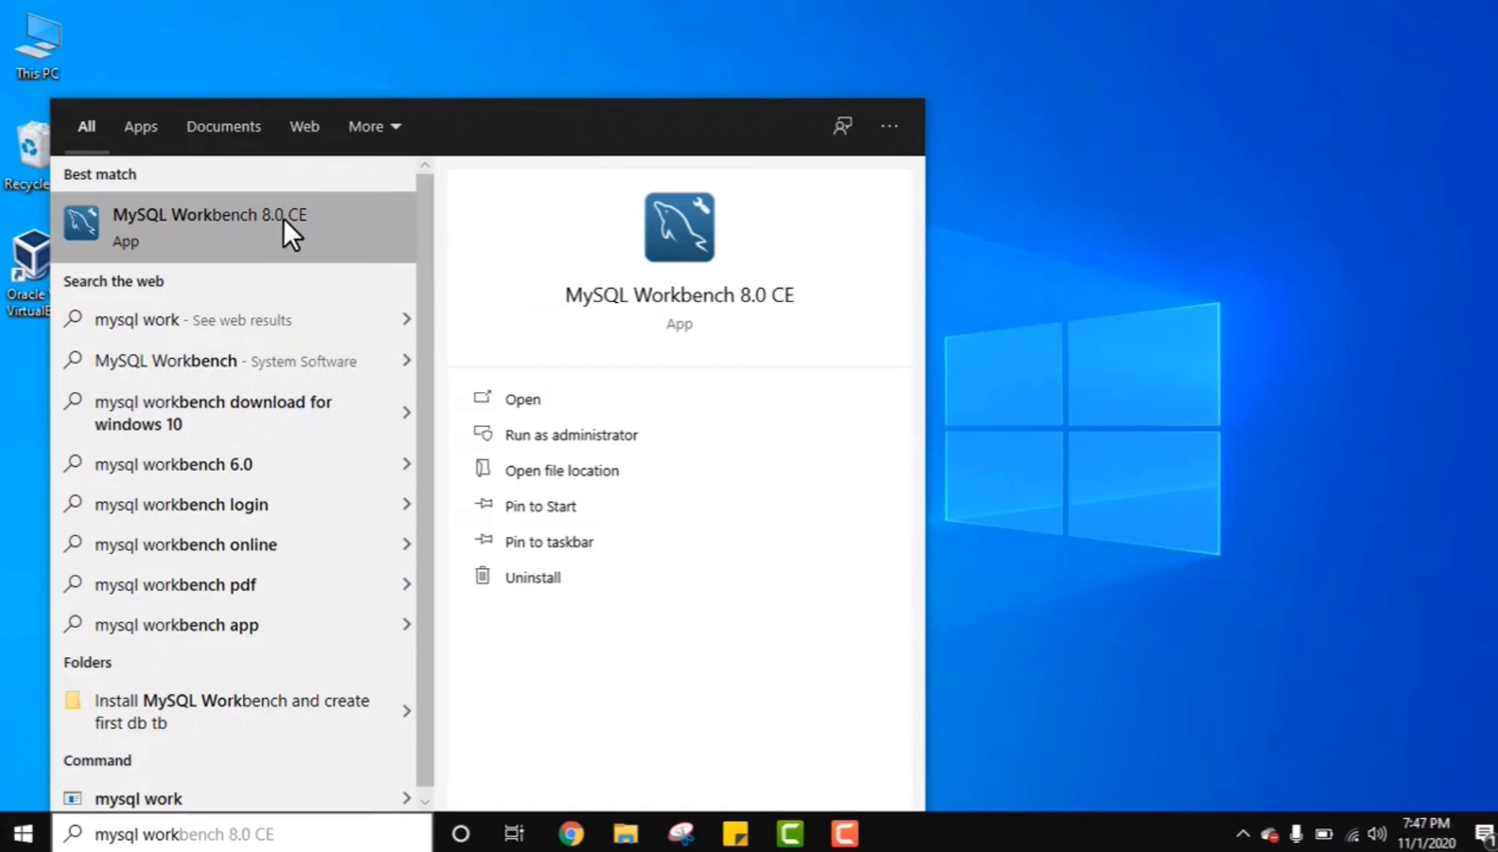
# Launch MySQL Workbench and open the Local instance MySQL80 connection.
pyautogui.click(283, 221)
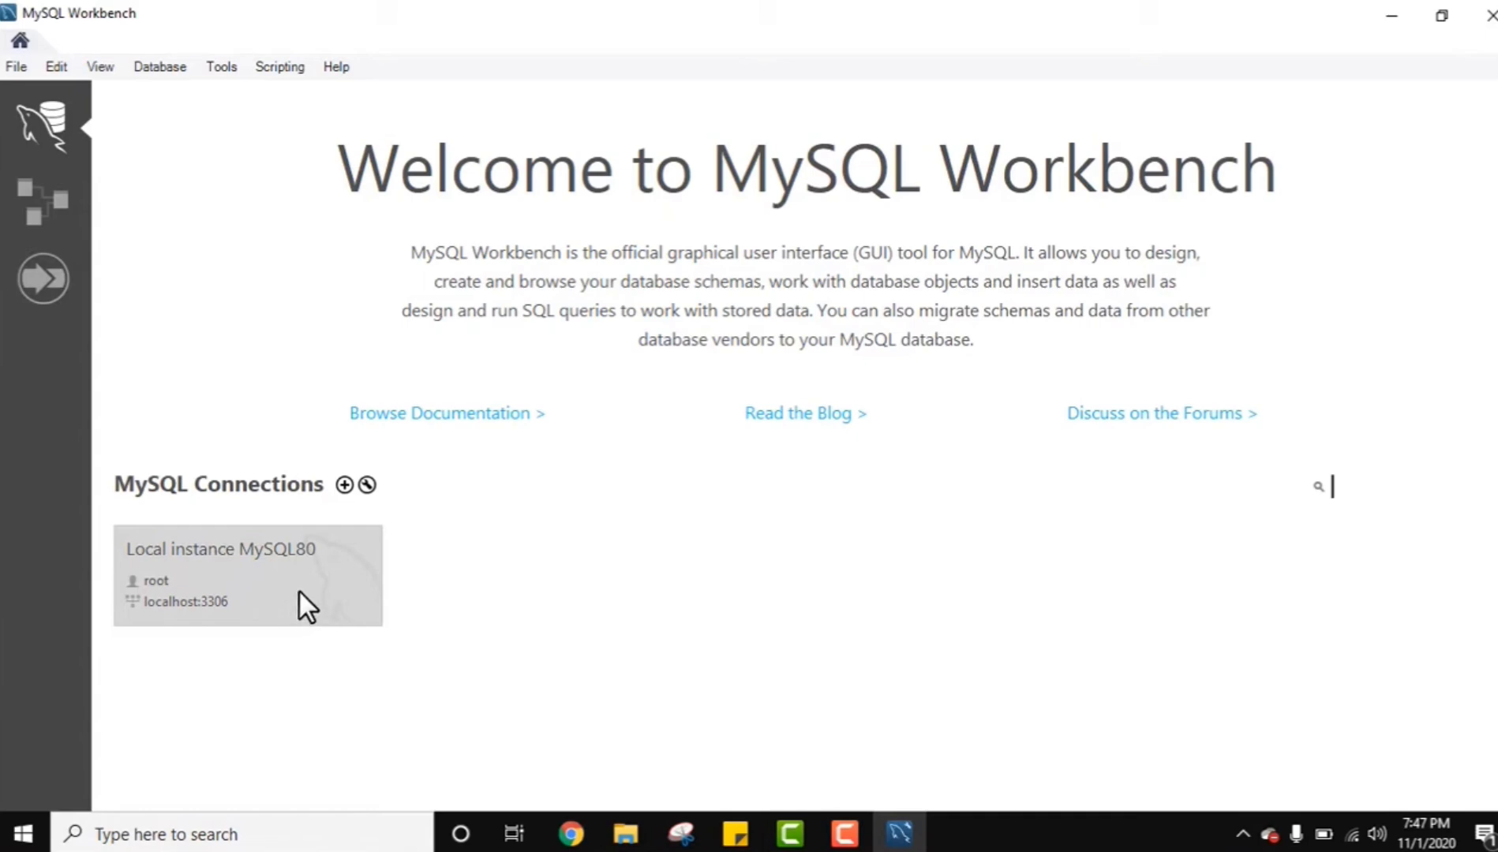
pyautogui.click(299, 590)
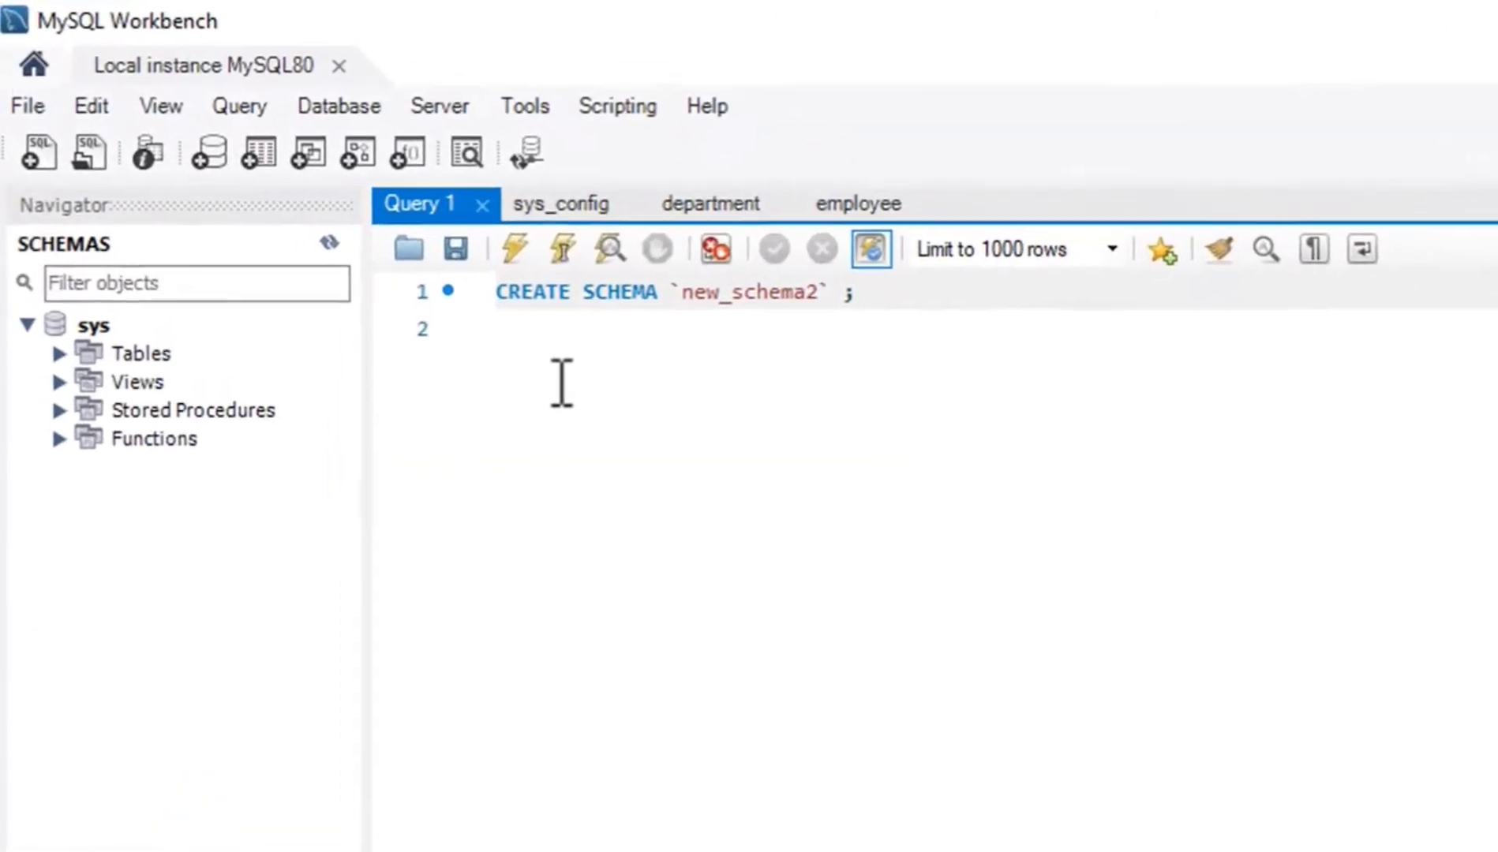
pyautogui.click(562, 384)
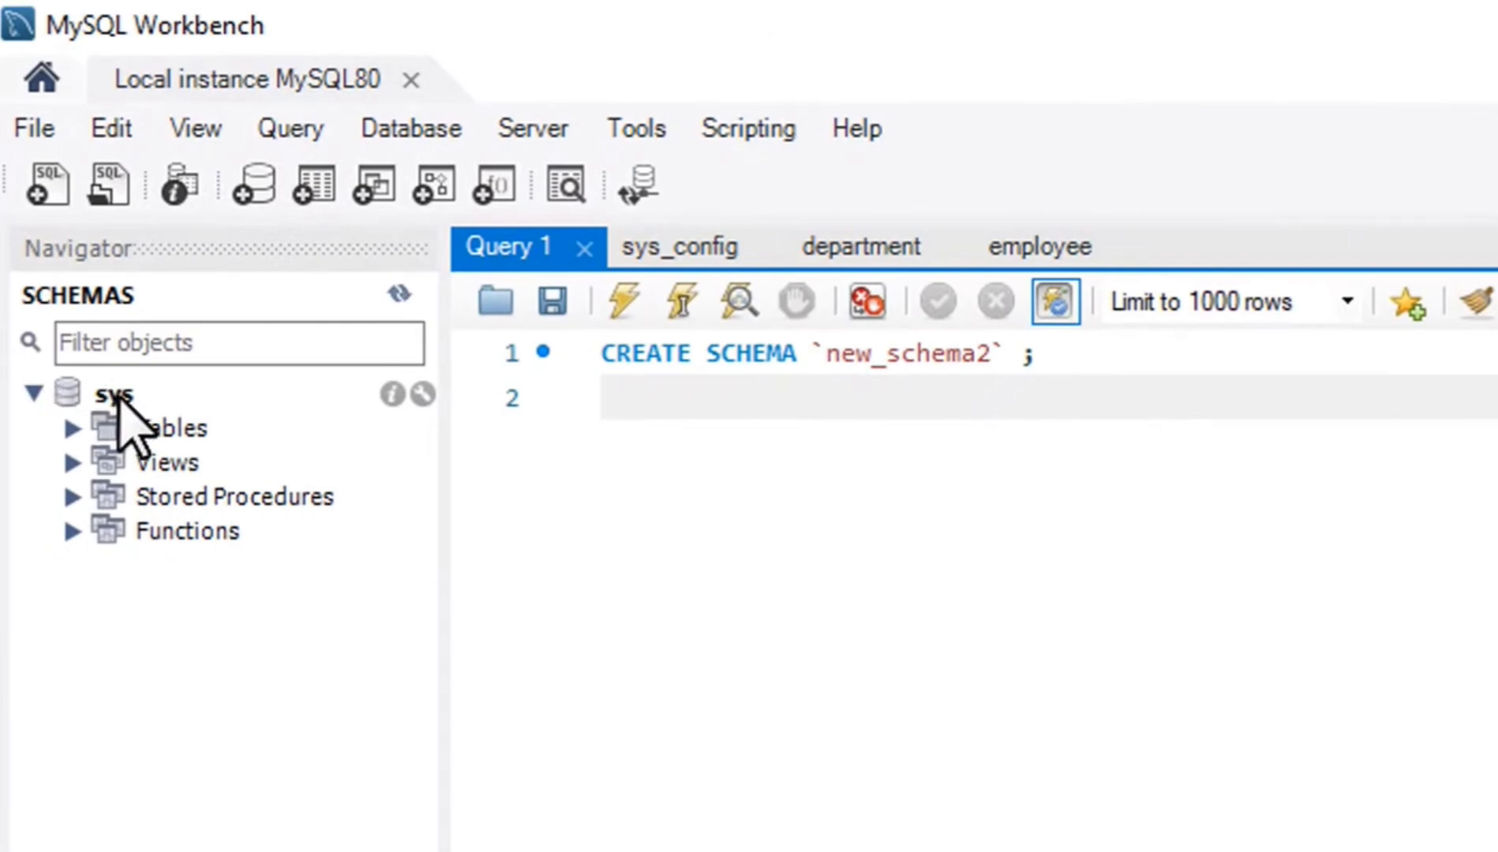
# Expand the sys schema's tables down to the columns of the sys_config table.
pyautogui.click(119, 397)
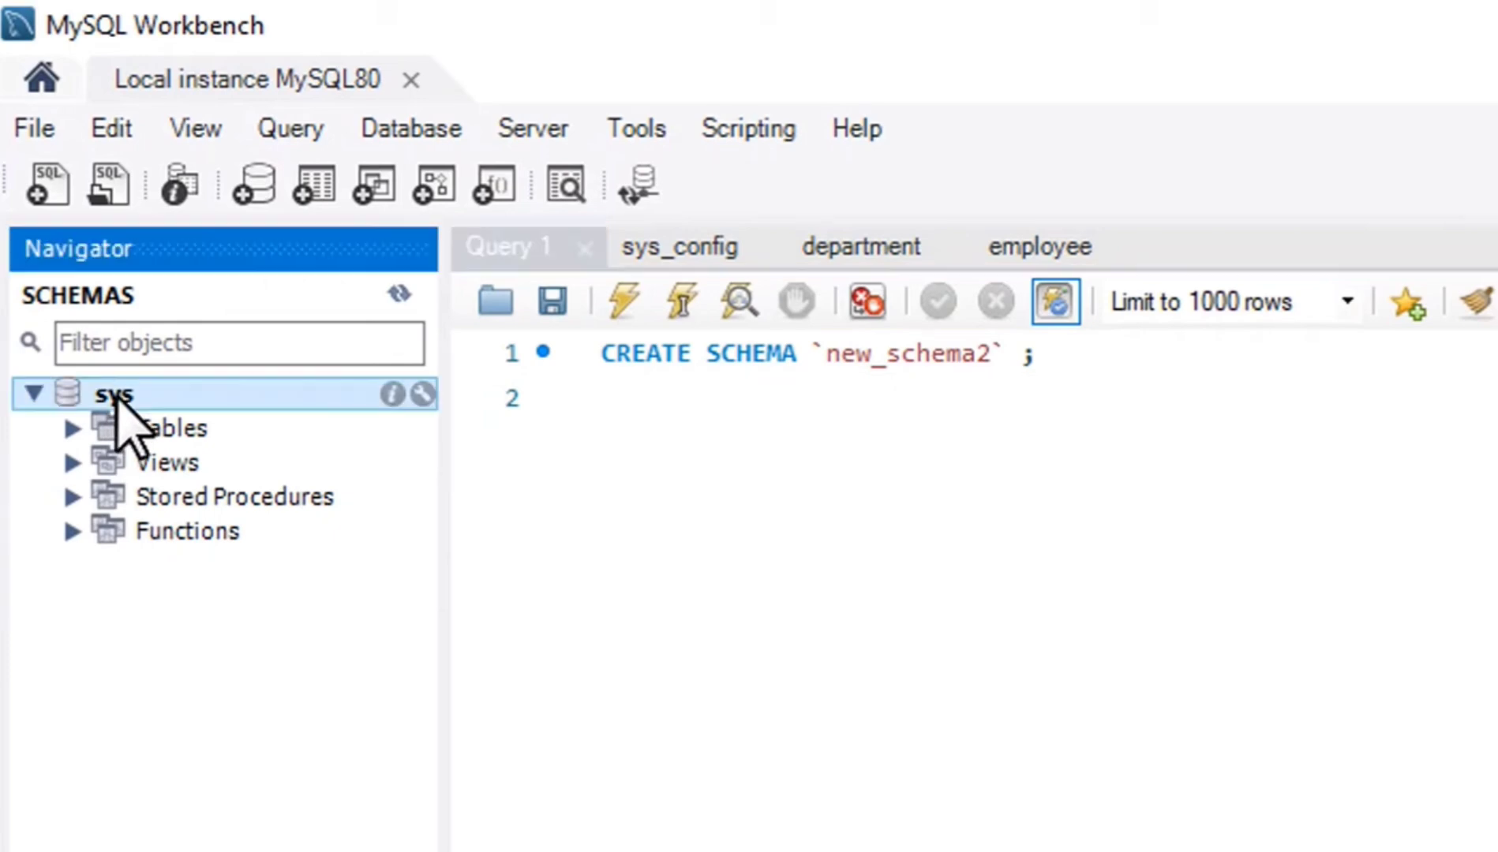
pyautogui.click(169, 428)
pyautogui.click(73, 429)
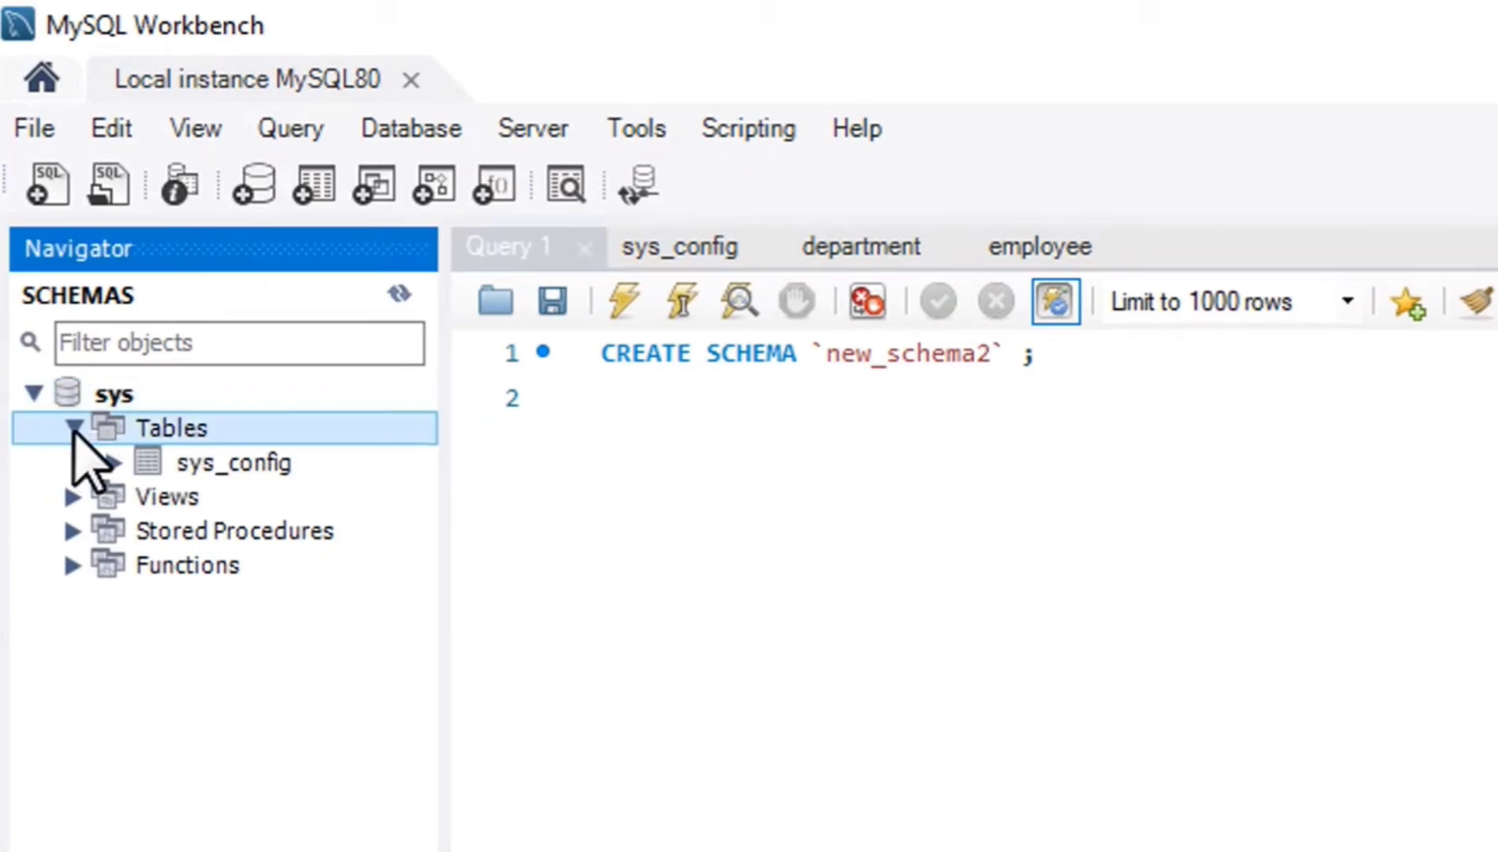
pyautogui.click(116, 463)
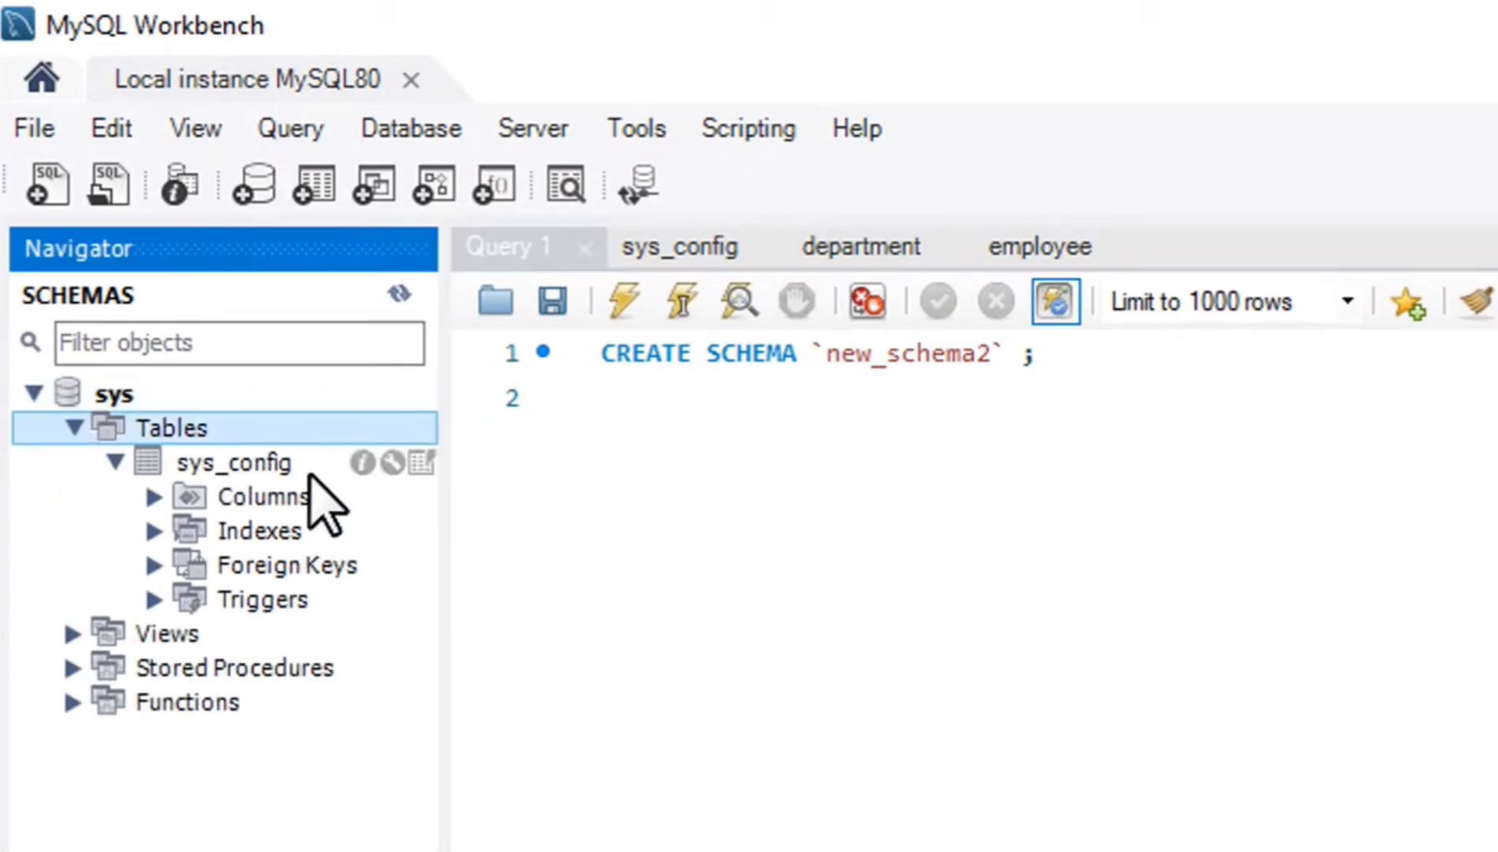
pyautogui.click(267, 497)
pyautogui.click(155, 496)
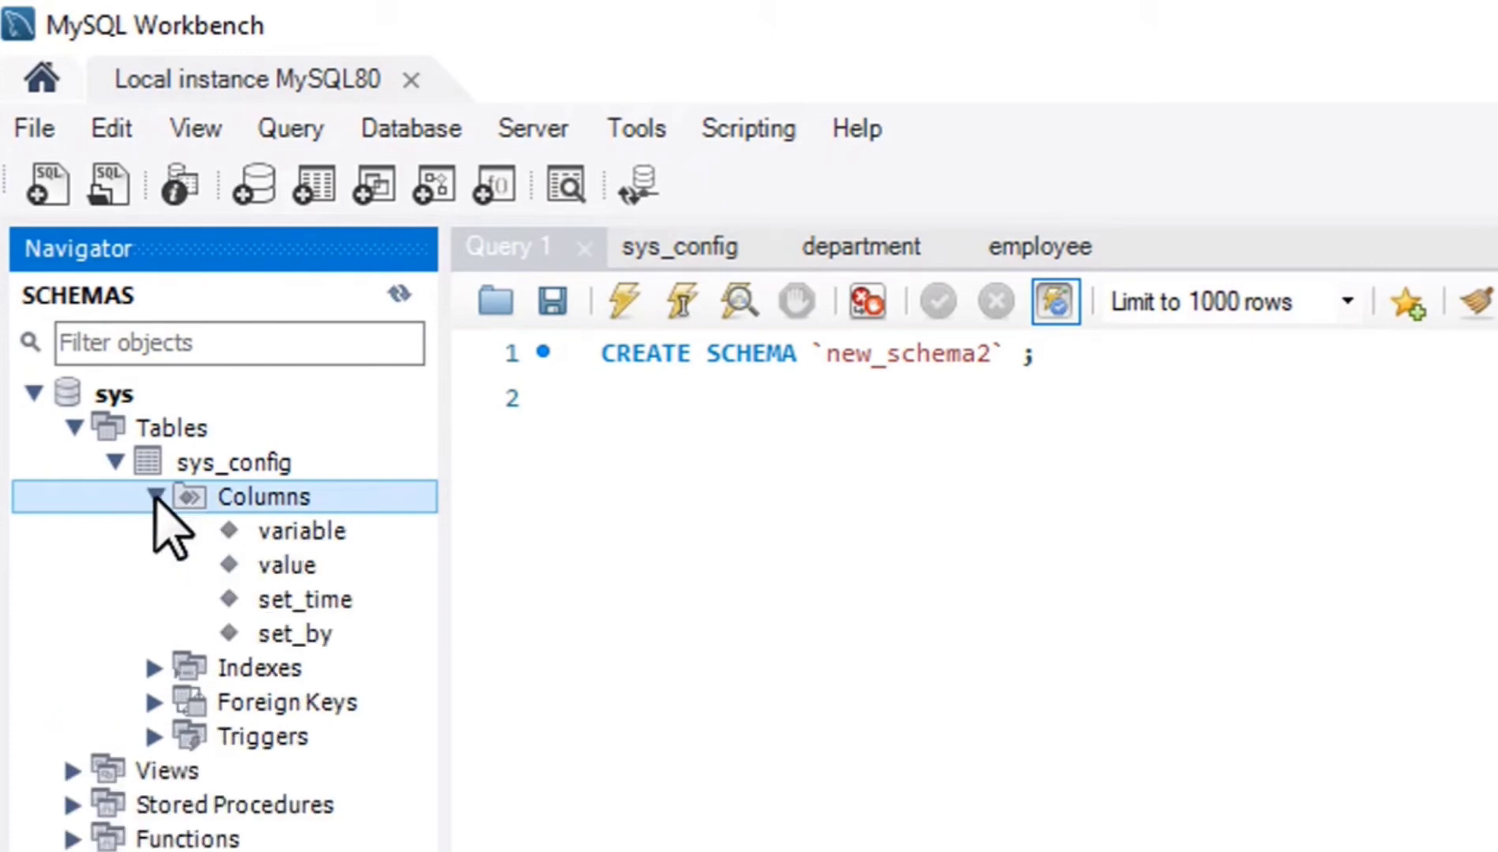
# Show all rows of the sys_config table, enlarge the result area, and collapse the sys schema.
pyautogui.doubleClick(325, 464)
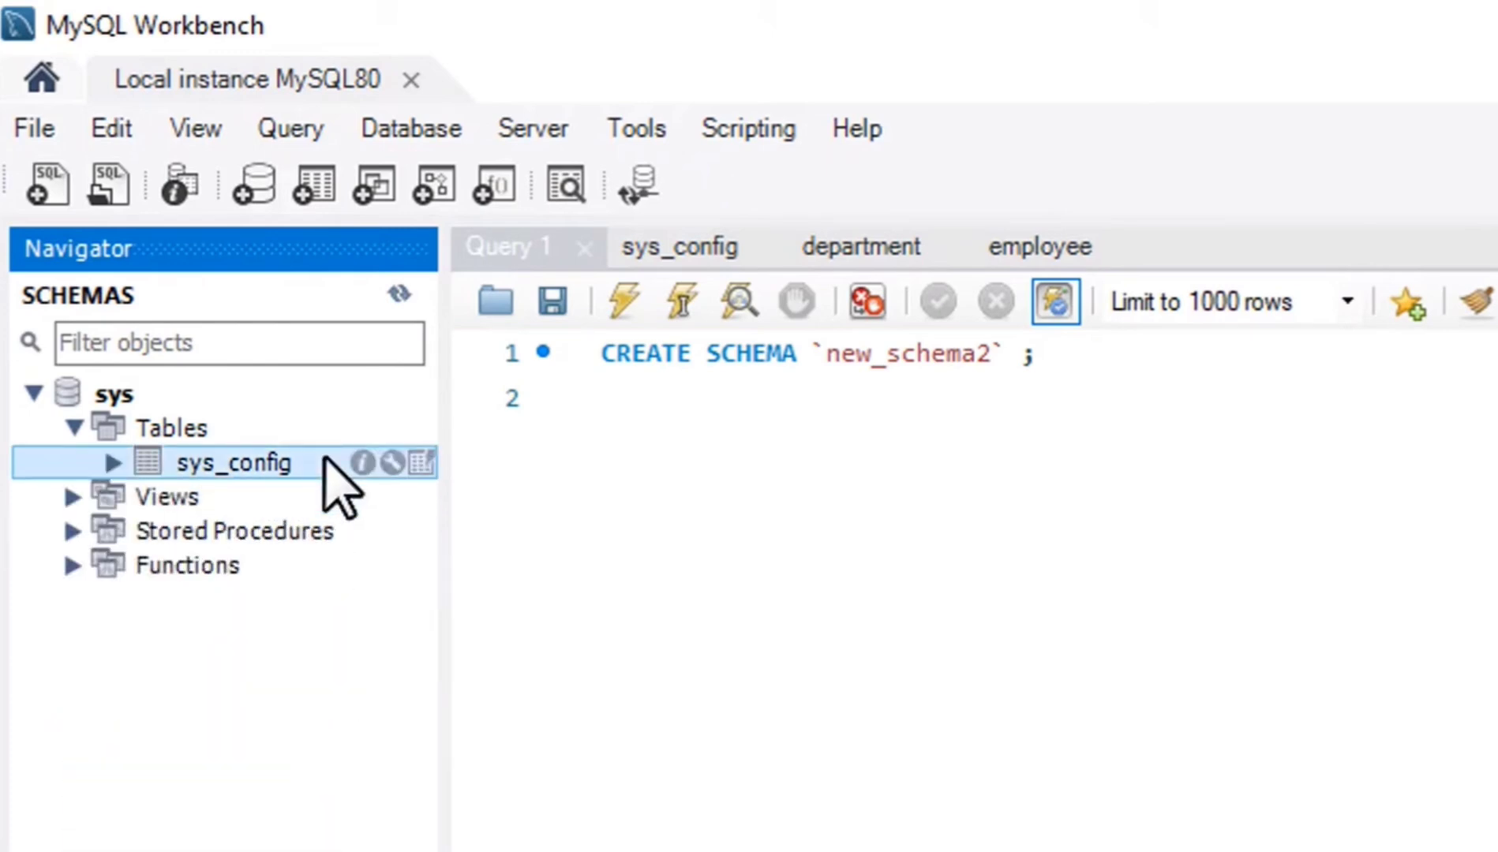
pyautogui.doubleClick(422, 464)
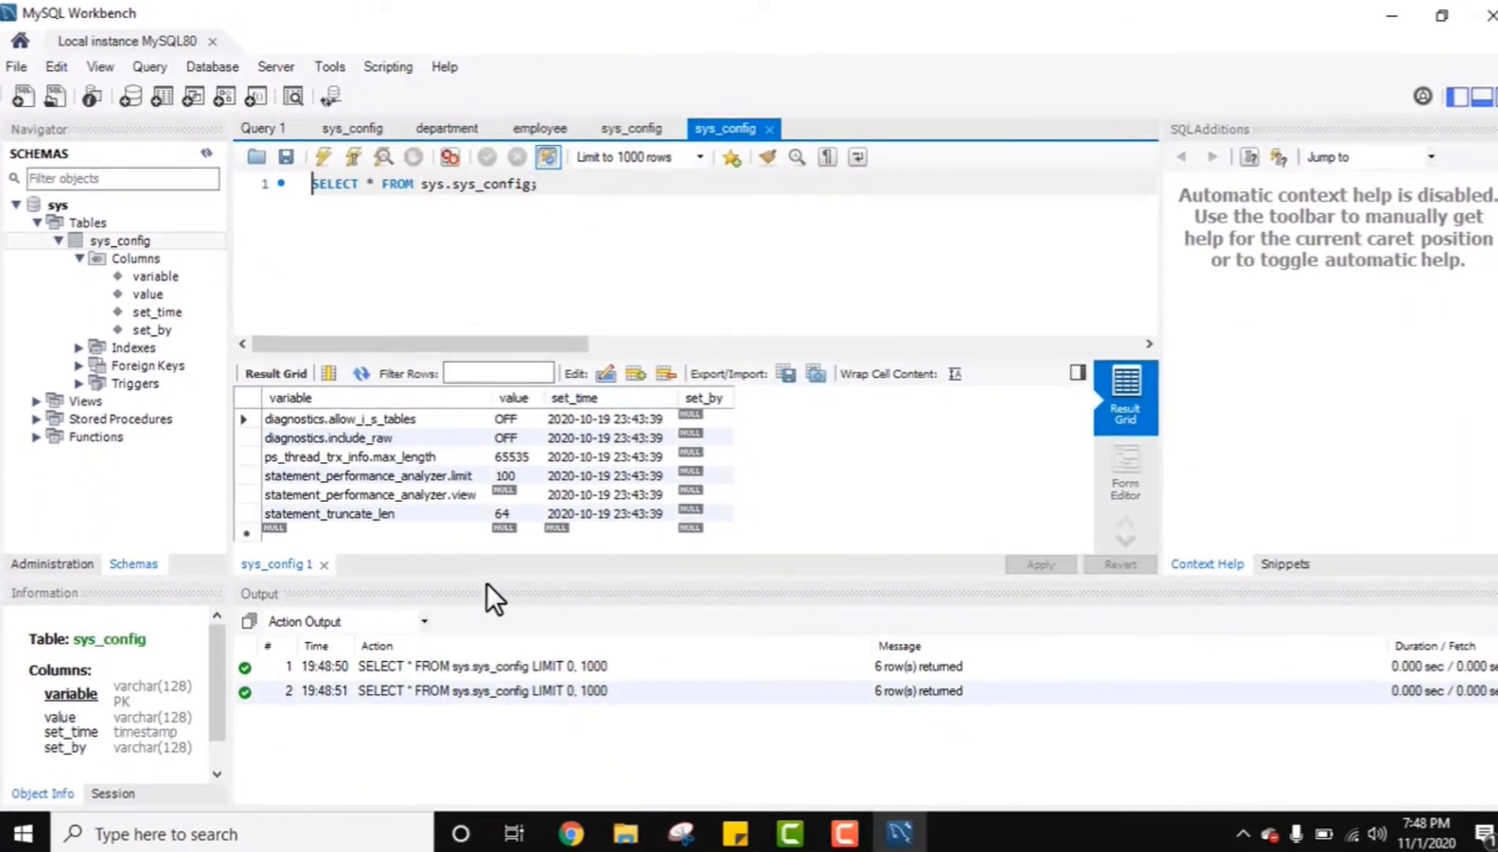
pyautogui.moveTo(488, 581); pyautogui.dragTo(511, 687)
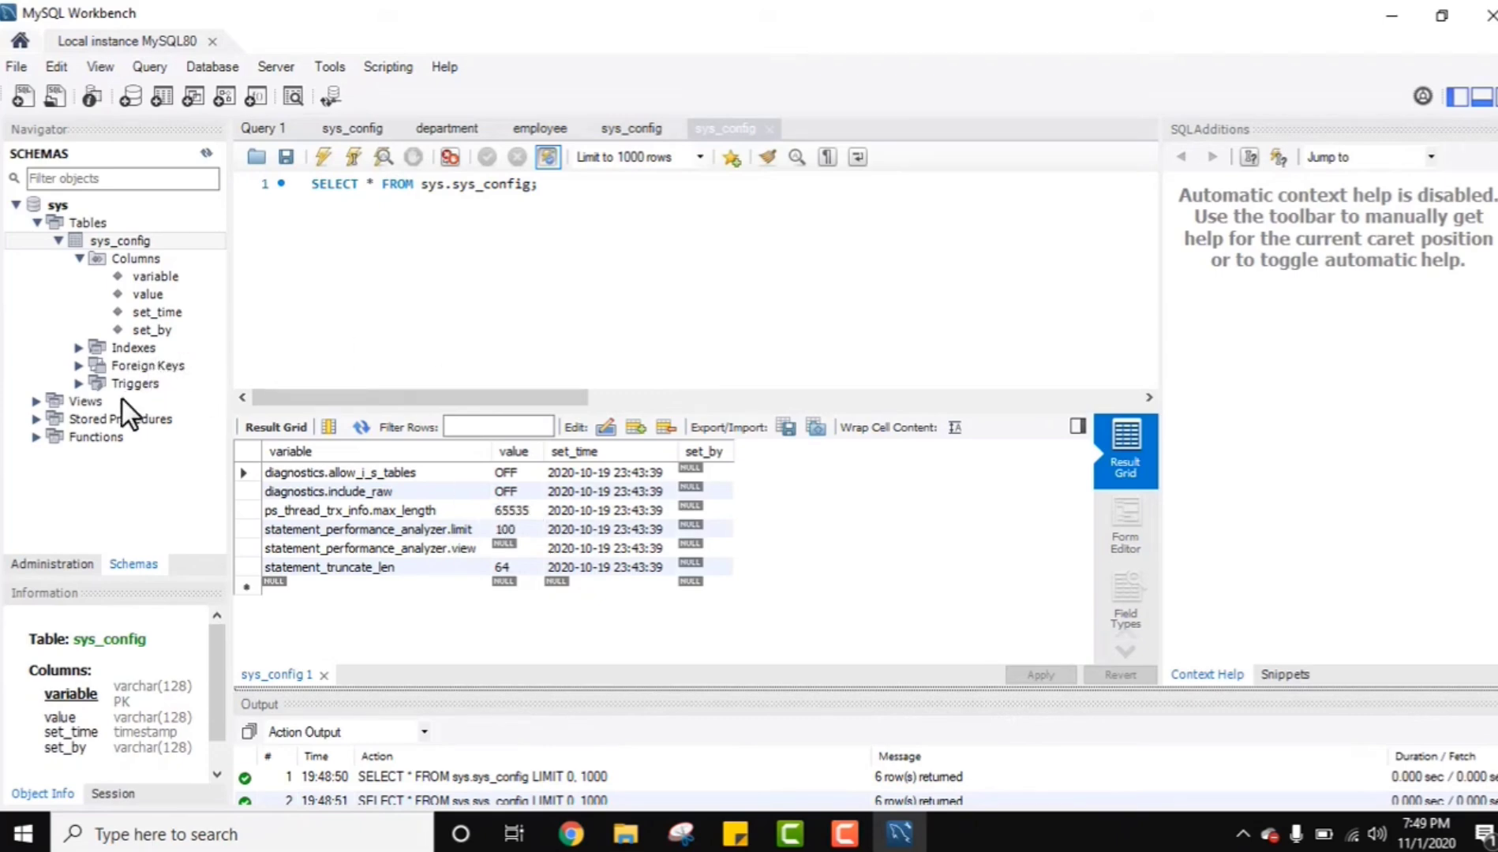
pyautogui.click(17, 203)
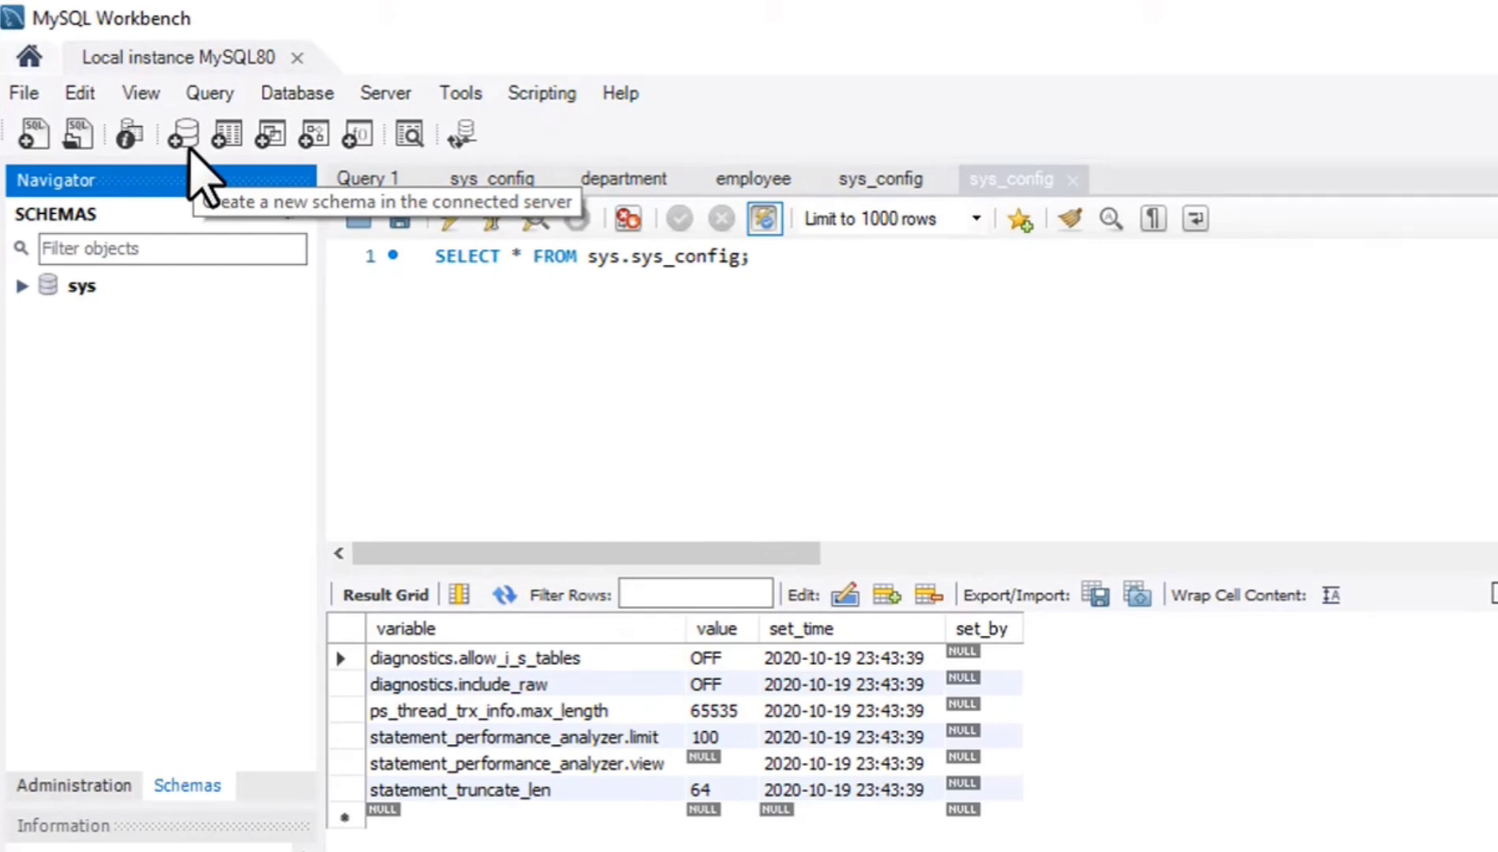
# Start a new schema on the server and name it amitdb1.
pyautogui.rightClick(82, 386)
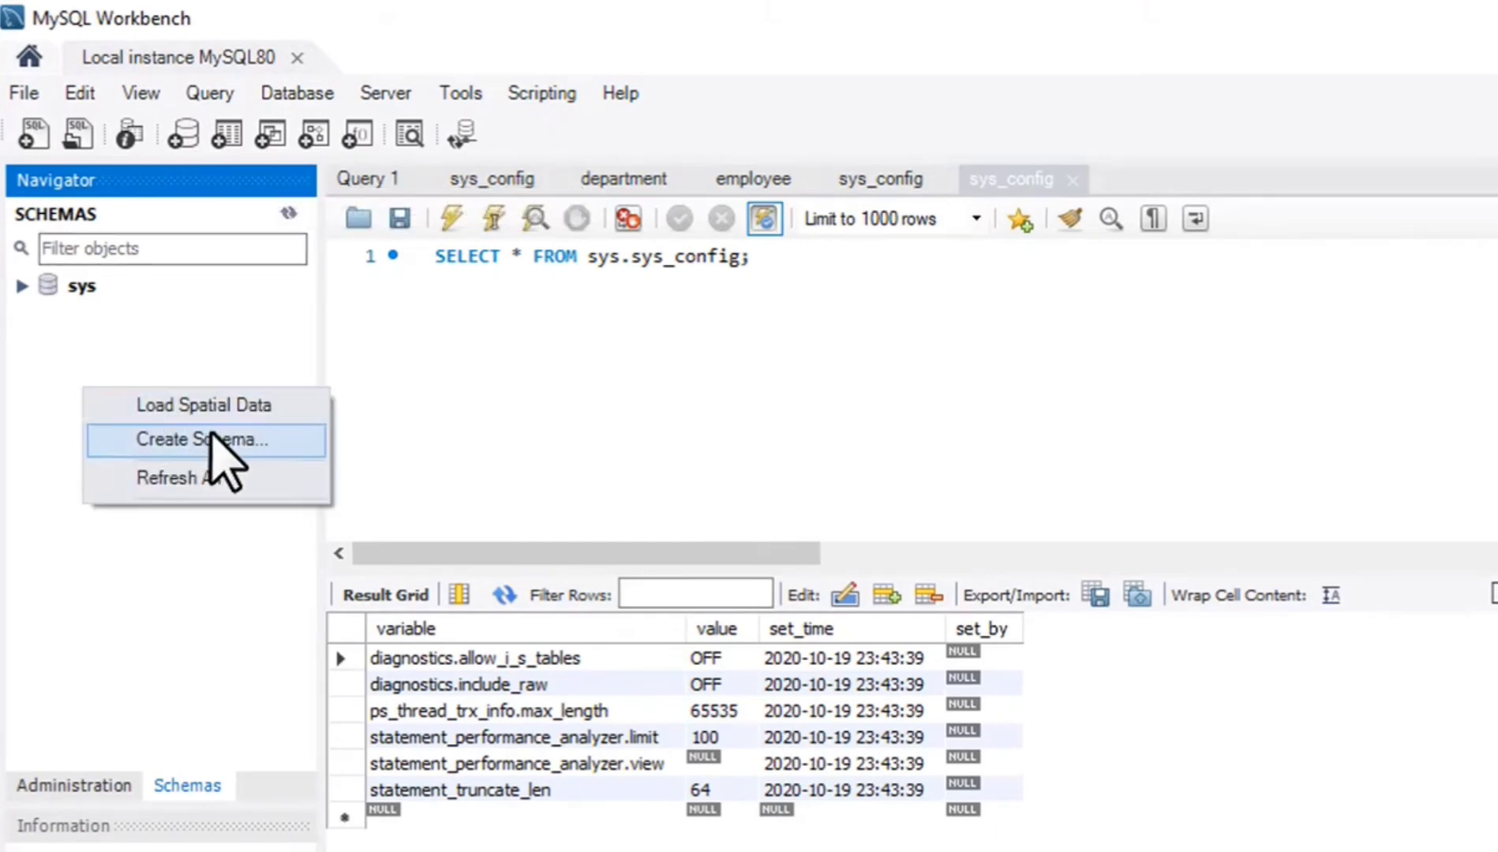
pyautogui.click(254, 439)
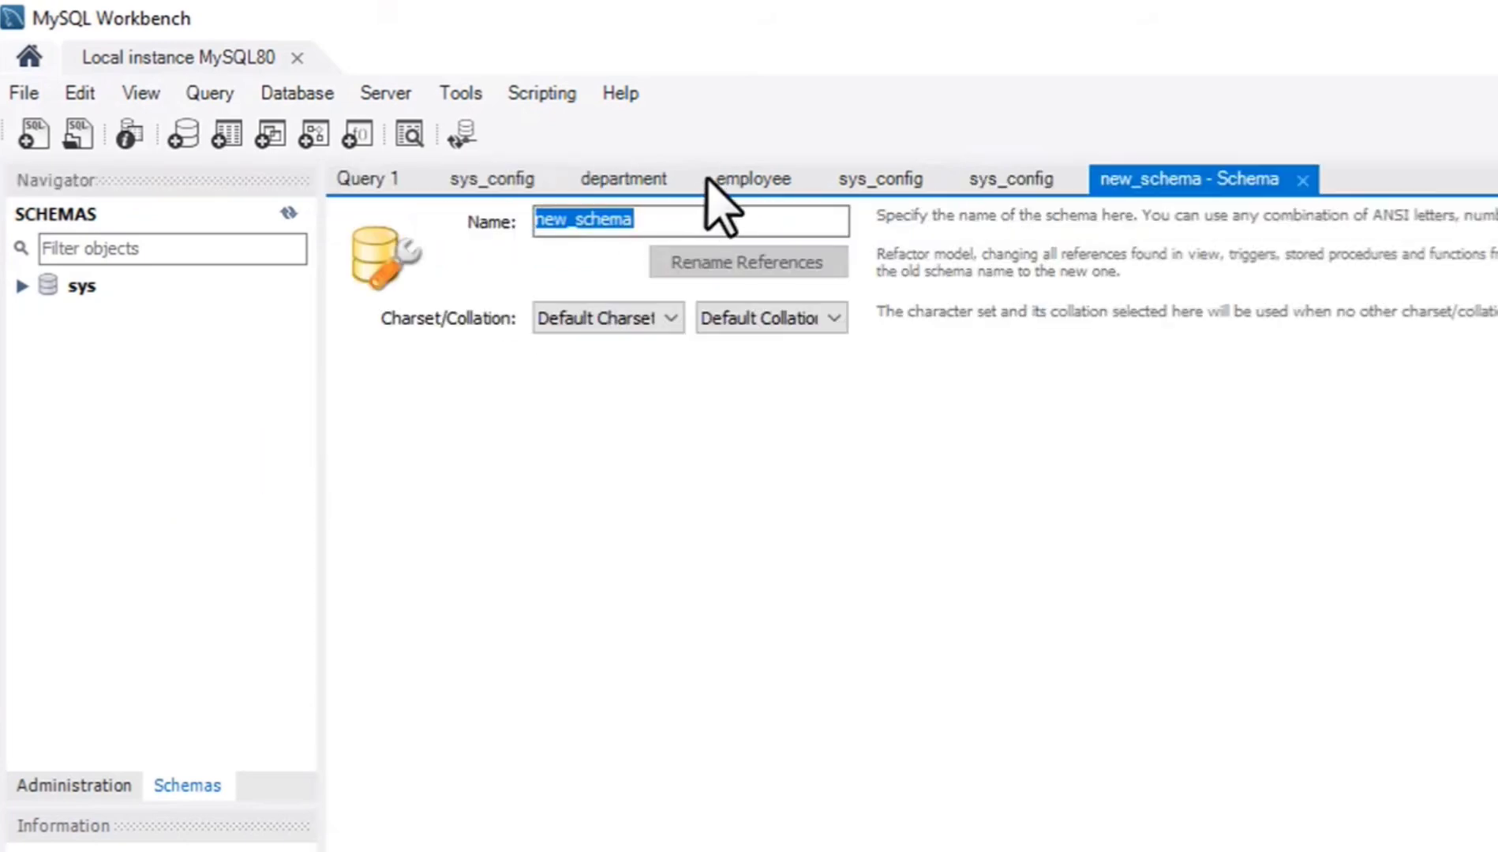
pyautogui.click(666, 219)
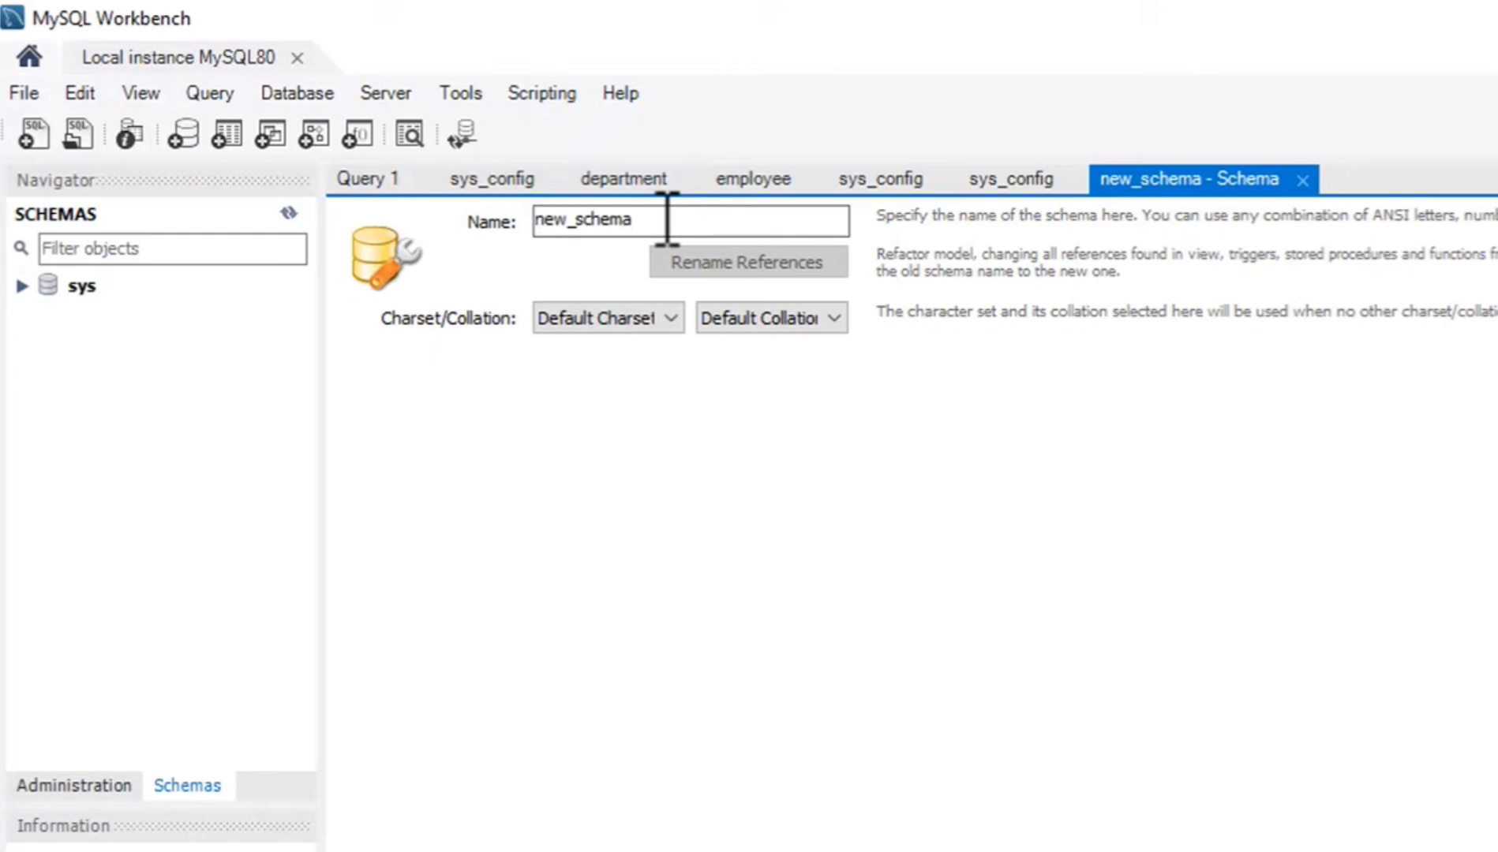
pyautogui.press('BackSpace')
pyautogui.press('BackSpace')
pyautogui.press('BackSpace')
pyautogui.press('BackSpace')
pyautogui.press('BackSpace')
pyautogui.press('BackSpace')
pyautogui.press('BackSpace')
pyautogui.press('BackSpace')
pyautogui.press('BackSpace')
pyautogui.press('BackSpace')
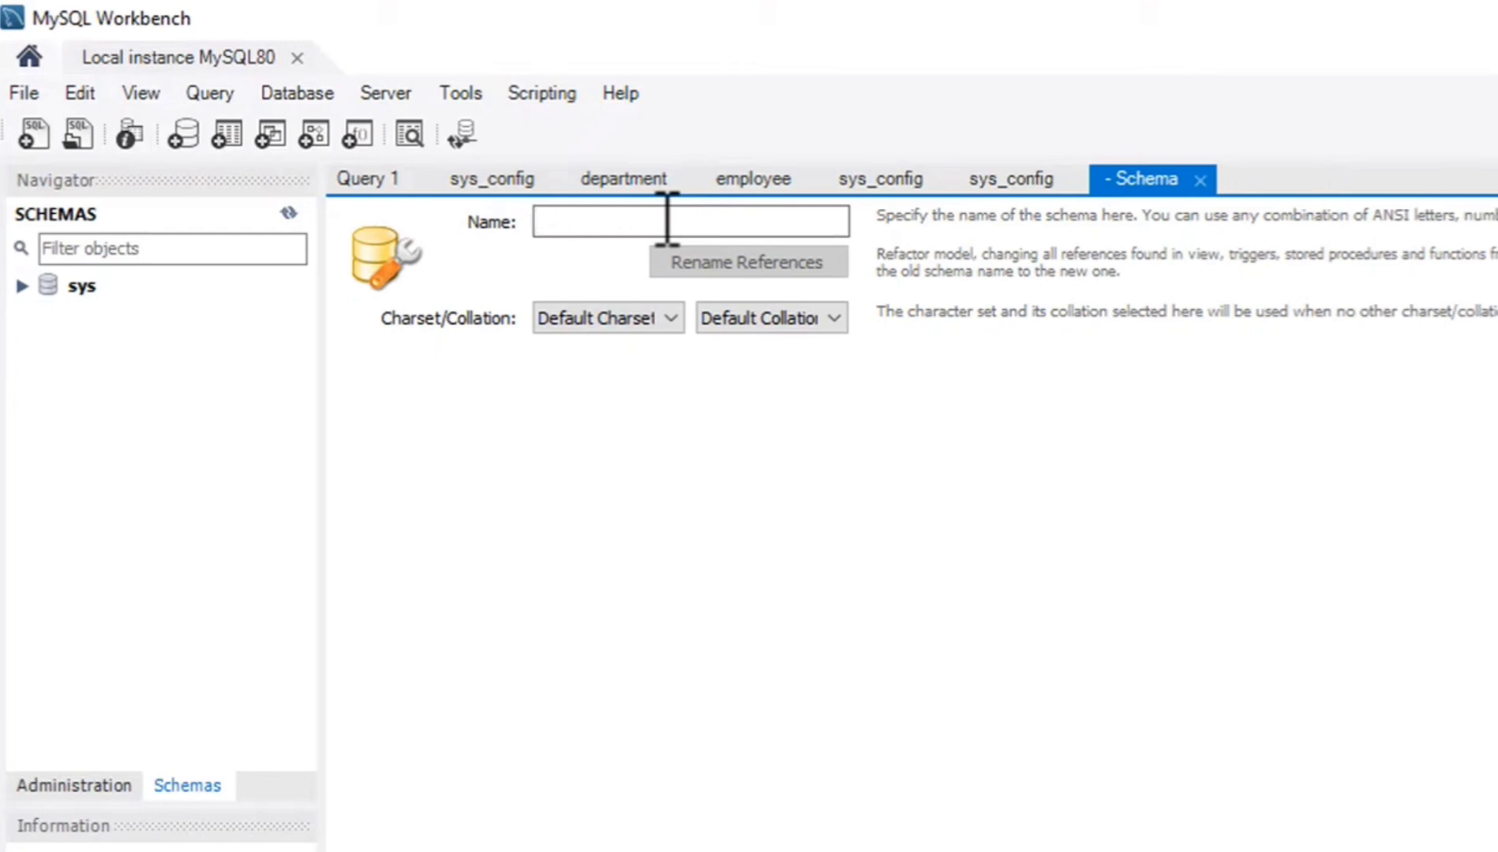
pyautogui.write('amitdb1')
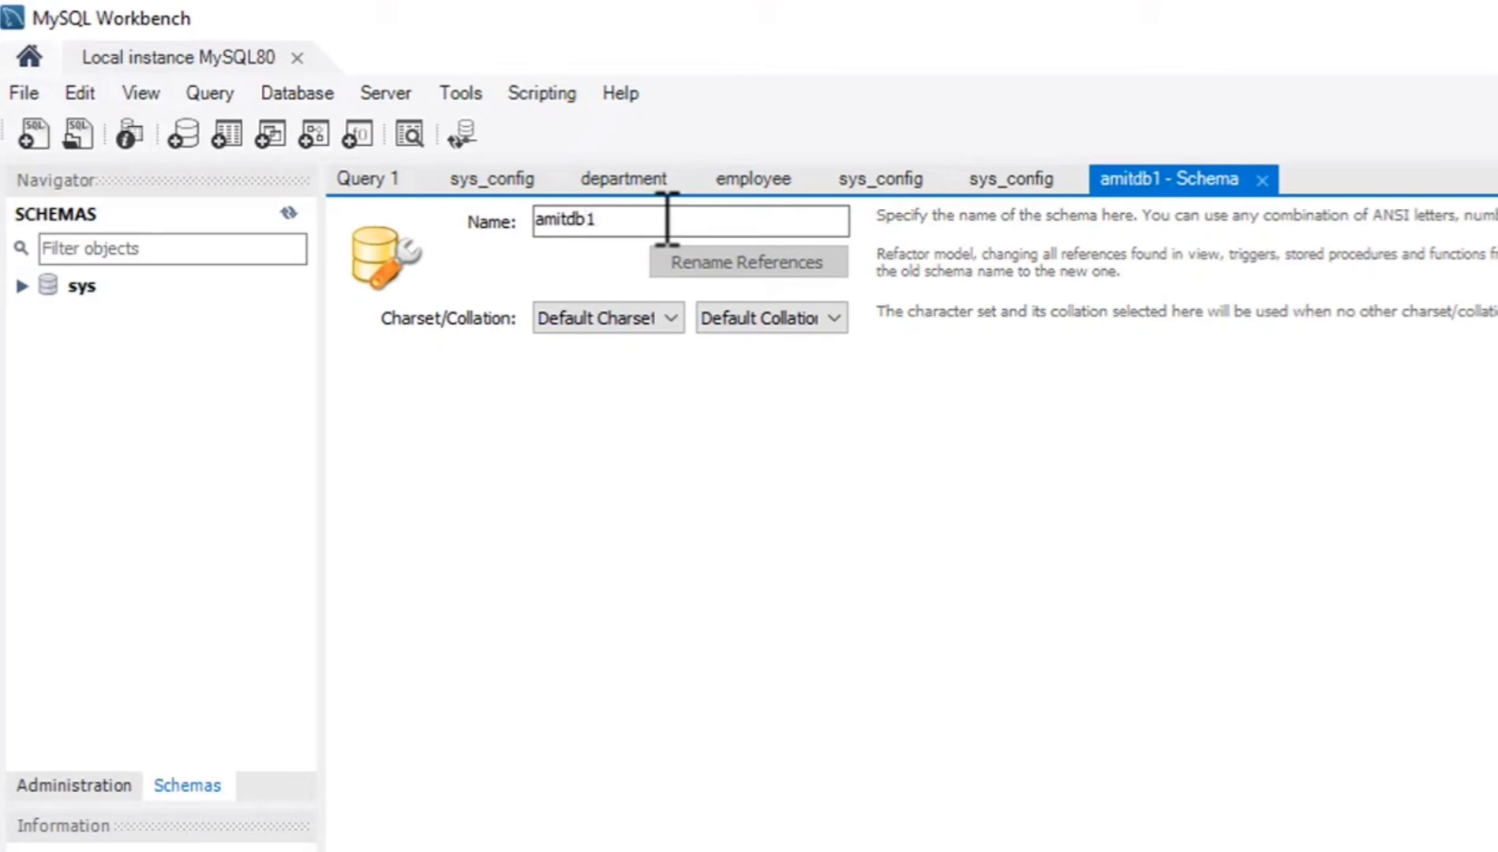
pyautogui.press('BackSpace')
pyautogui.write('1')
# Keep the default charset and collation for amitdb1 and generate its SQL script for review.
pyautogui.click(661, 320)
pyautogui.click(762, 320)
pyautogui.click(765, 320)
pyautogui.click(769, 346)
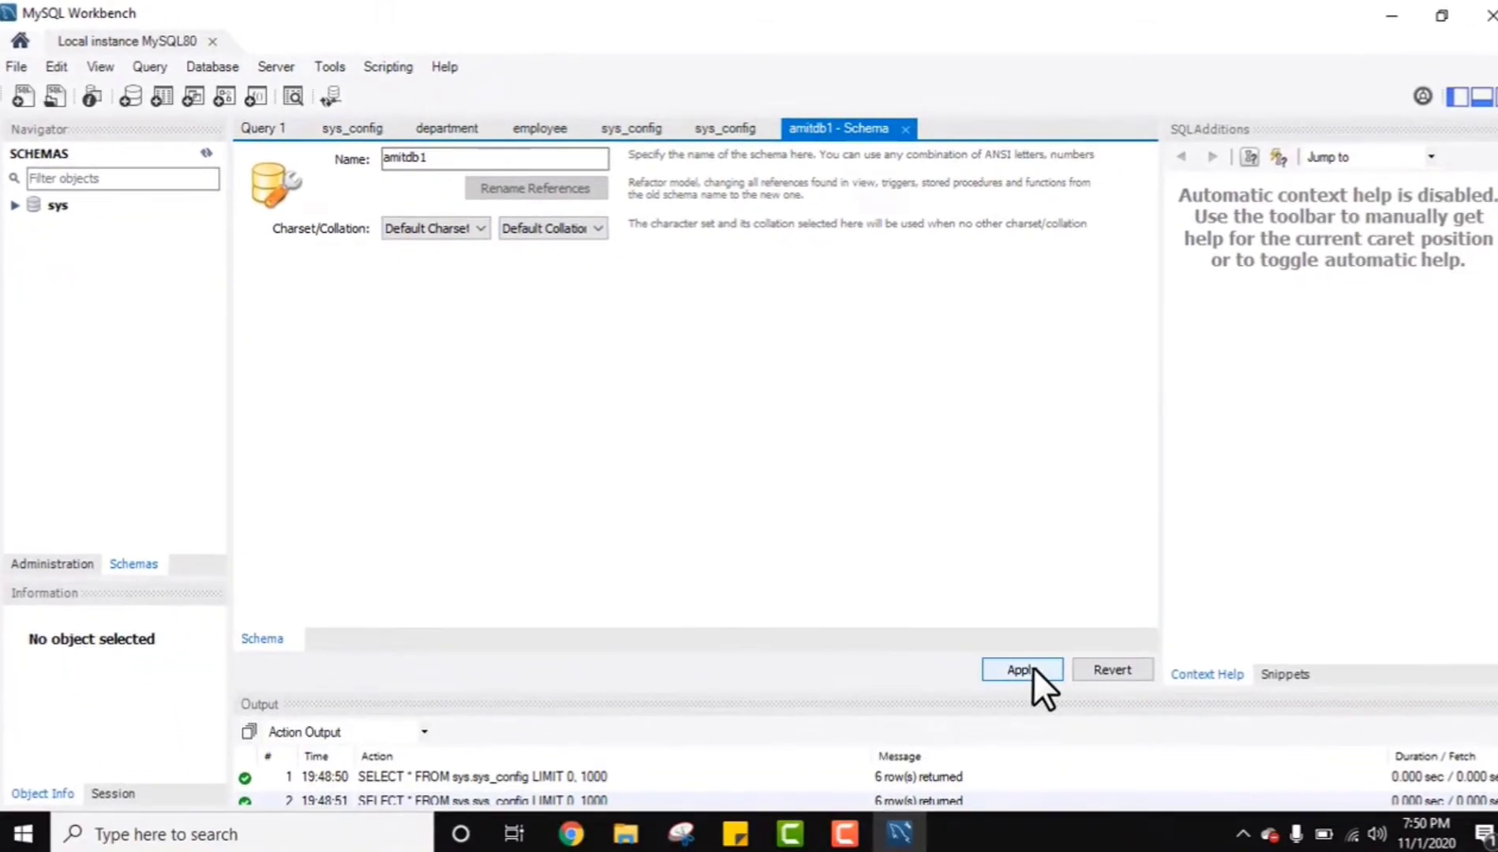
pyautogui.click(1020, 669)
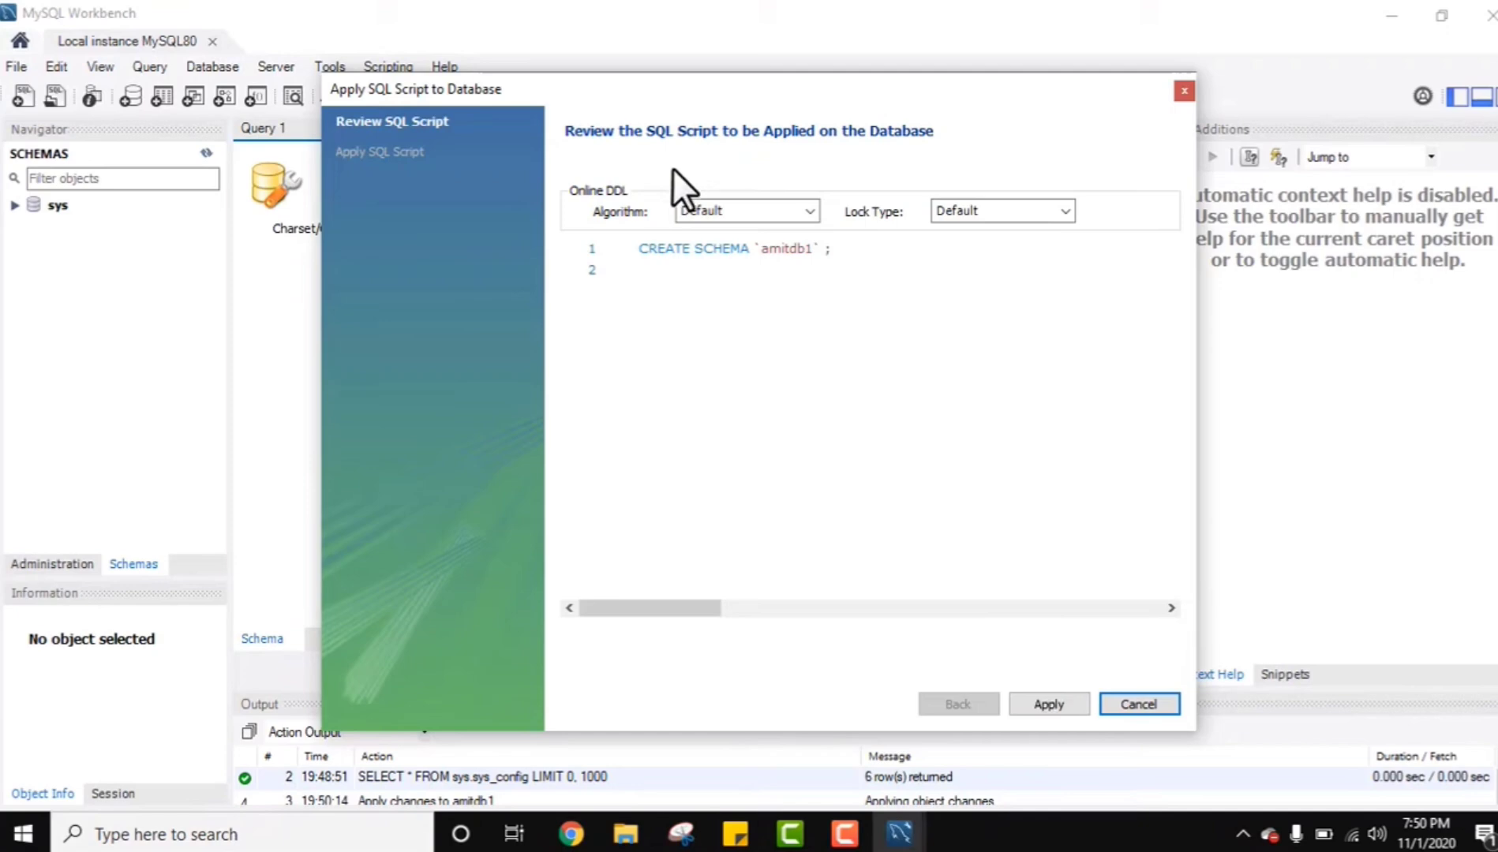
# Review the CREATE SCHEMA statement for amitdb1, apply it to the database, and finish the wizard.
pyautogui.moveTo(644, 251); pyautogui.dragTo(856, 260)
pyautogui.click(860, 257)
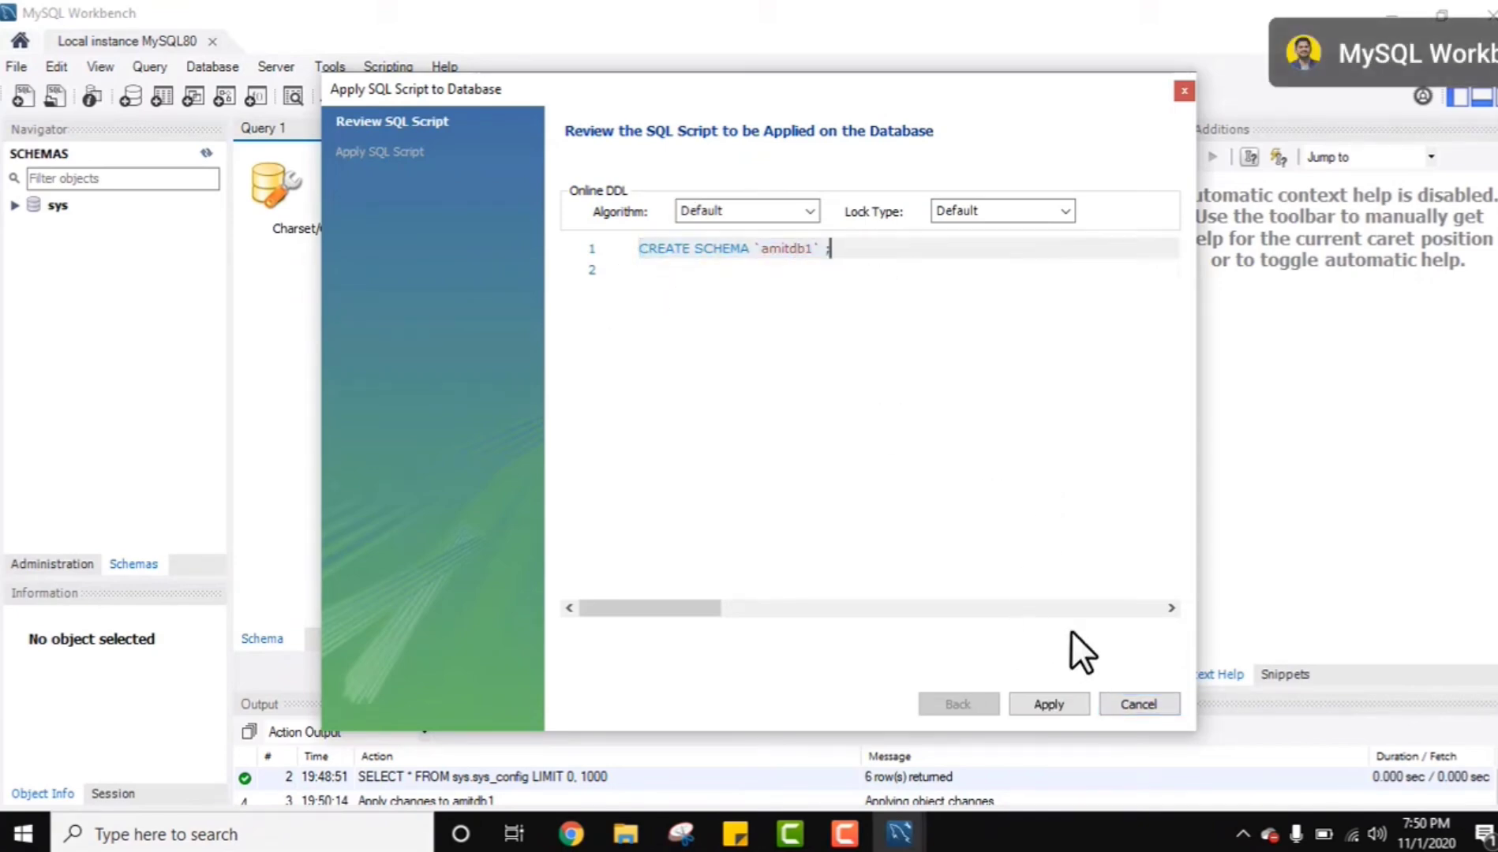
pyautogui.moveTo(833, 251); pyautogui.dragTo(630, 254)
pyautogui.click(756, 326)
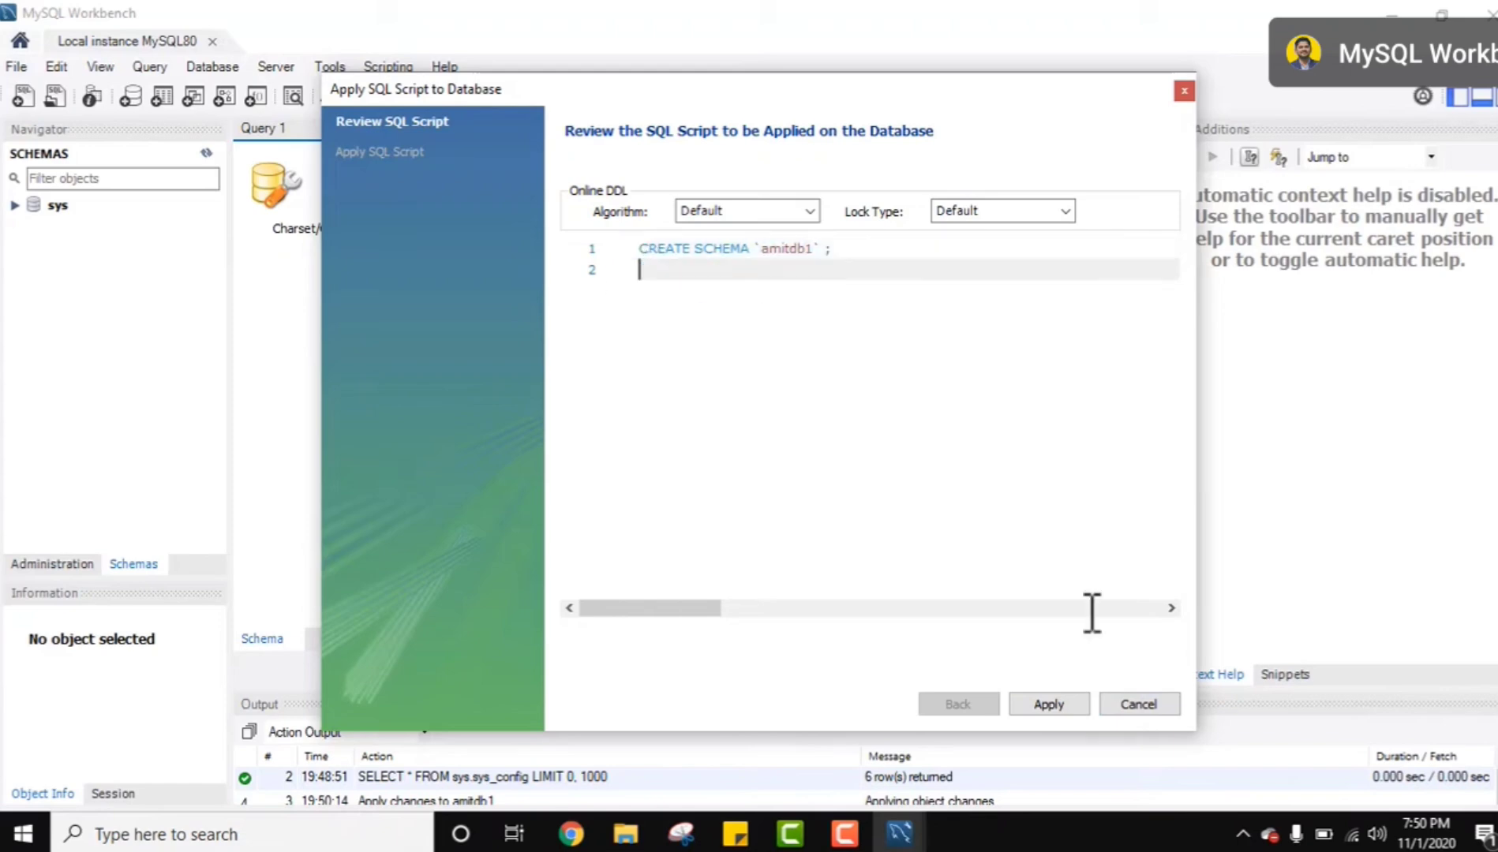
pyautogui.click(1055, 705)
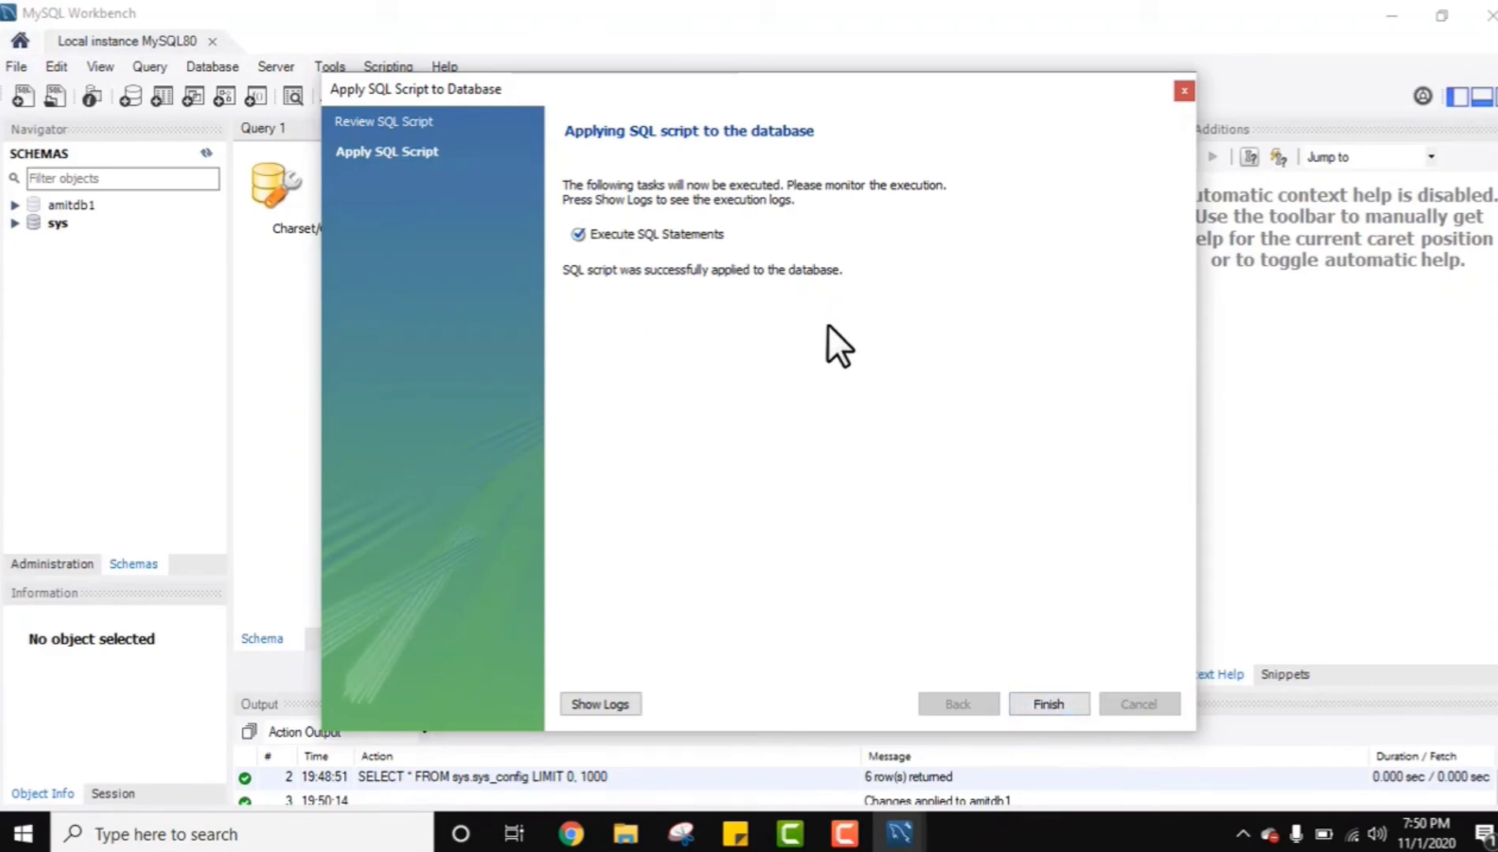
pyautogui.click(1055, 700)
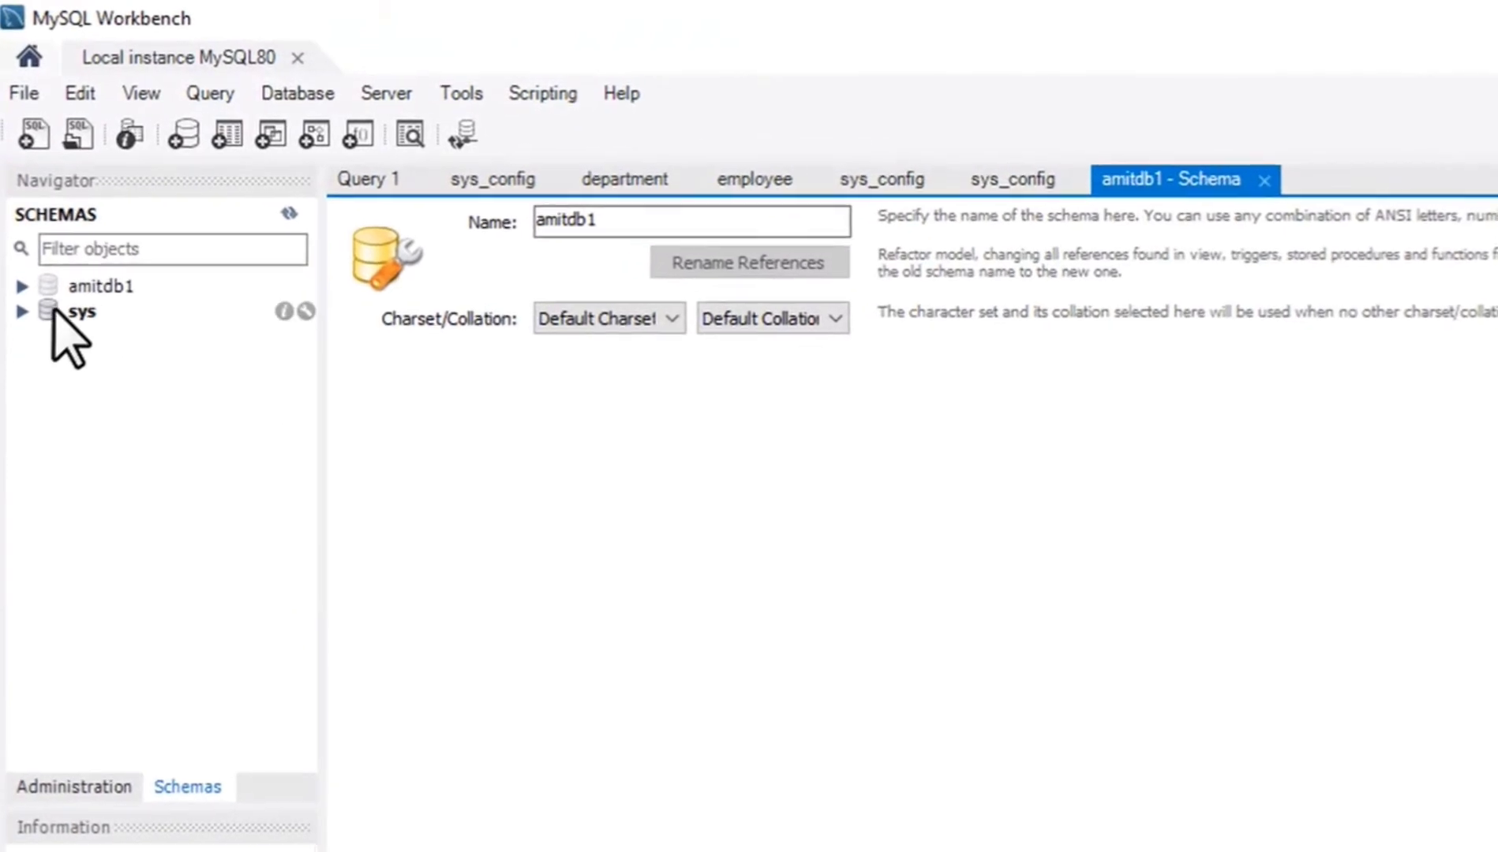
# Expand the amitdb1 schema and make it the default schema.
pyautogui.click(23, 294)
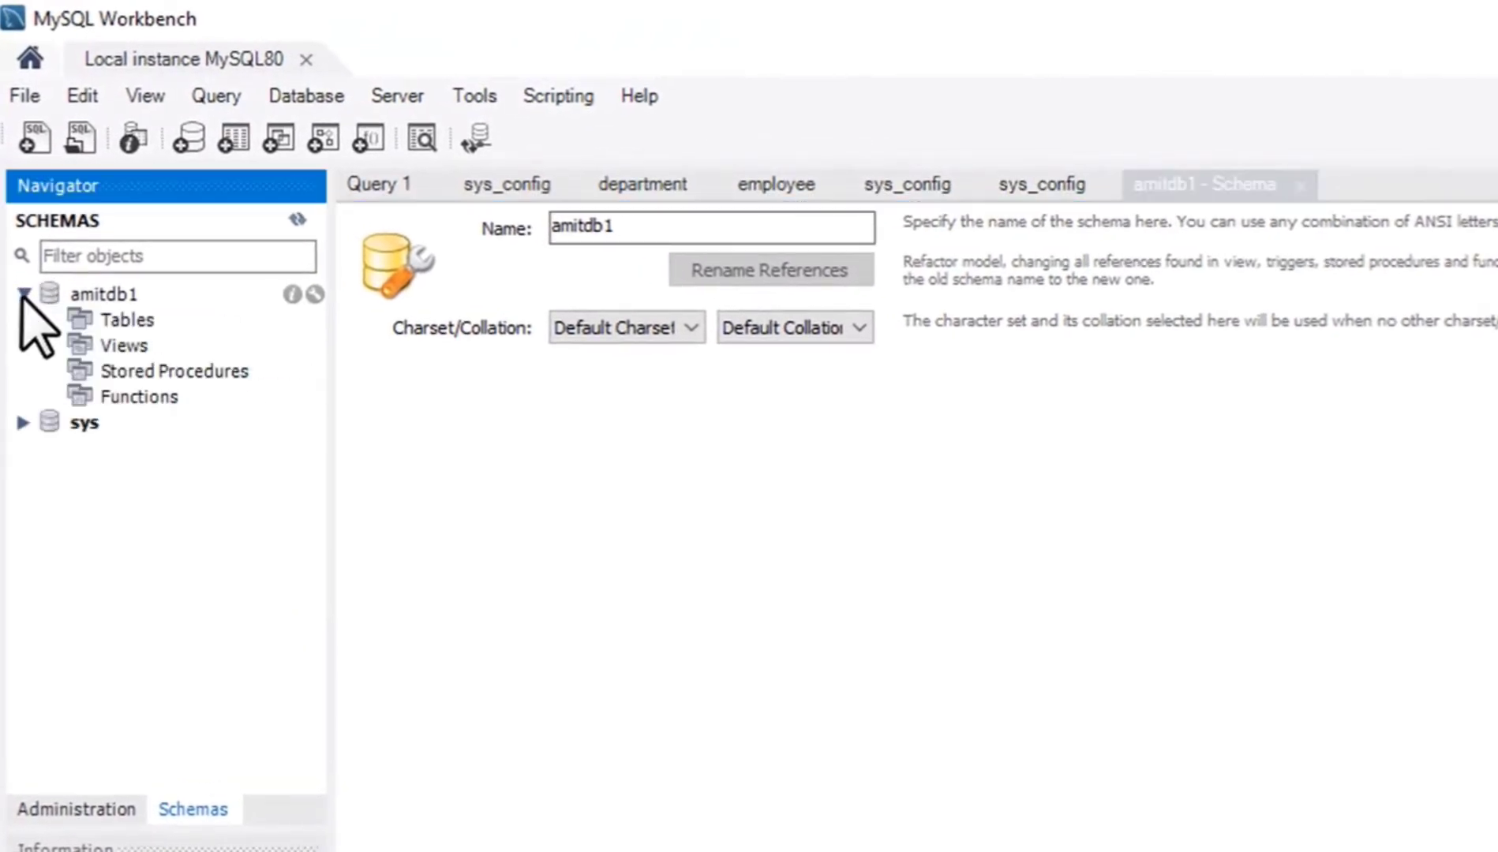
pyautogui.doubleClick(121, 295)
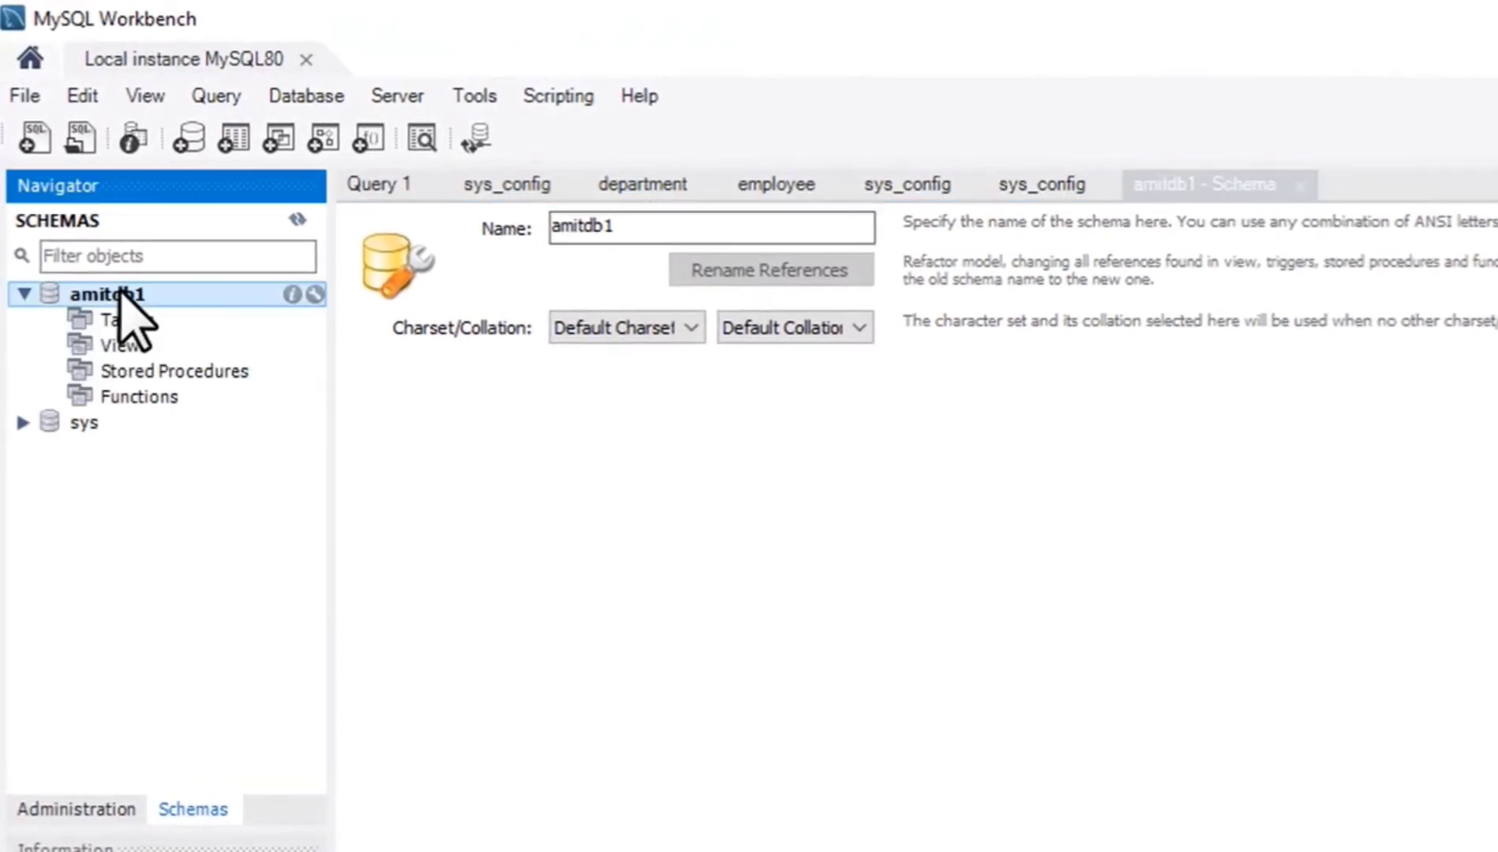
pyautogui.click(142, 324)
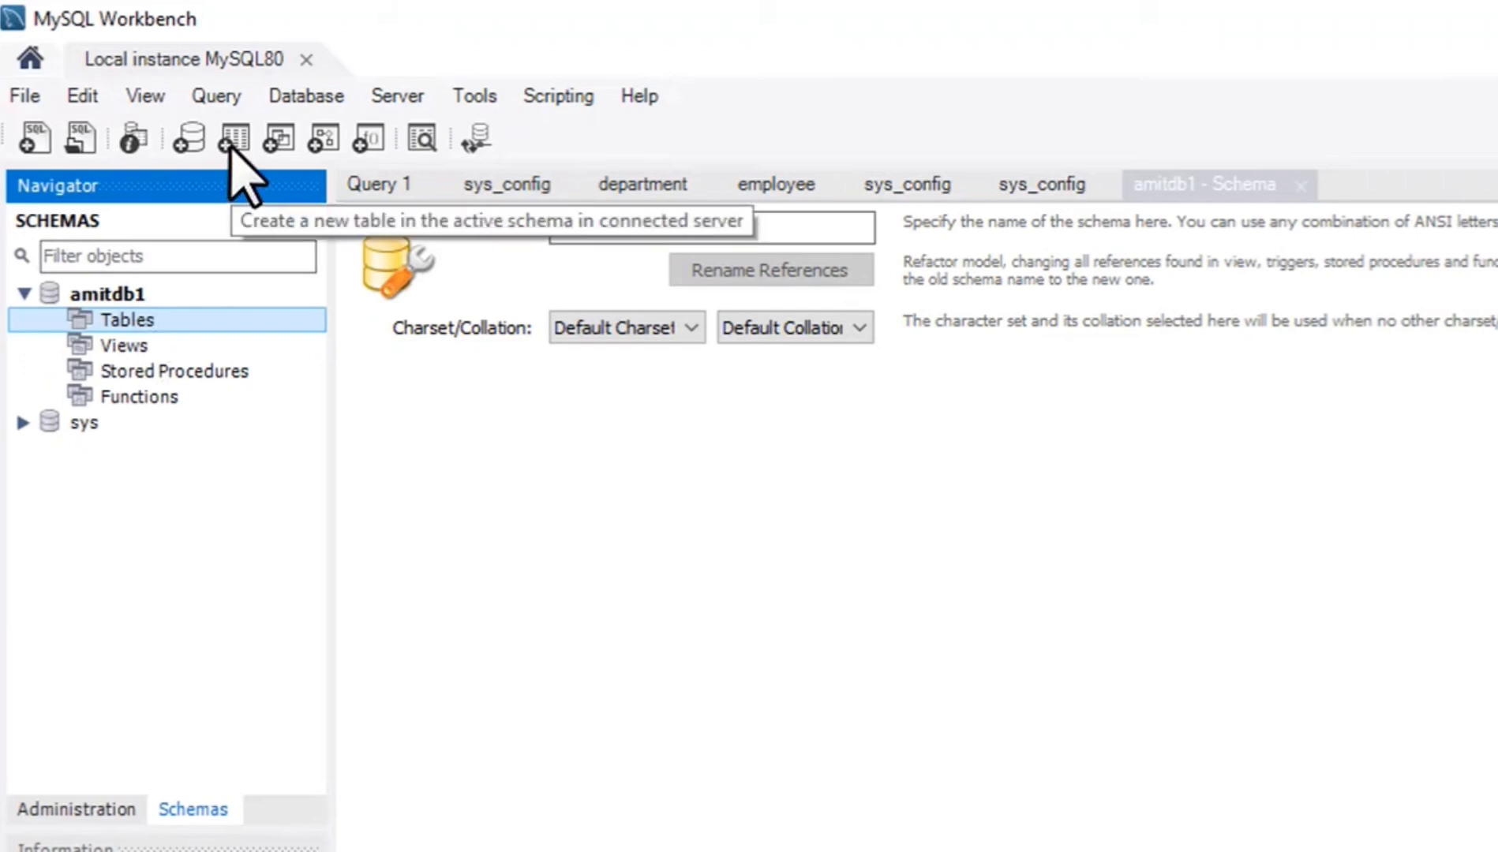
pyautogui.click(156, 301)
pyautogui.click(149, 319)
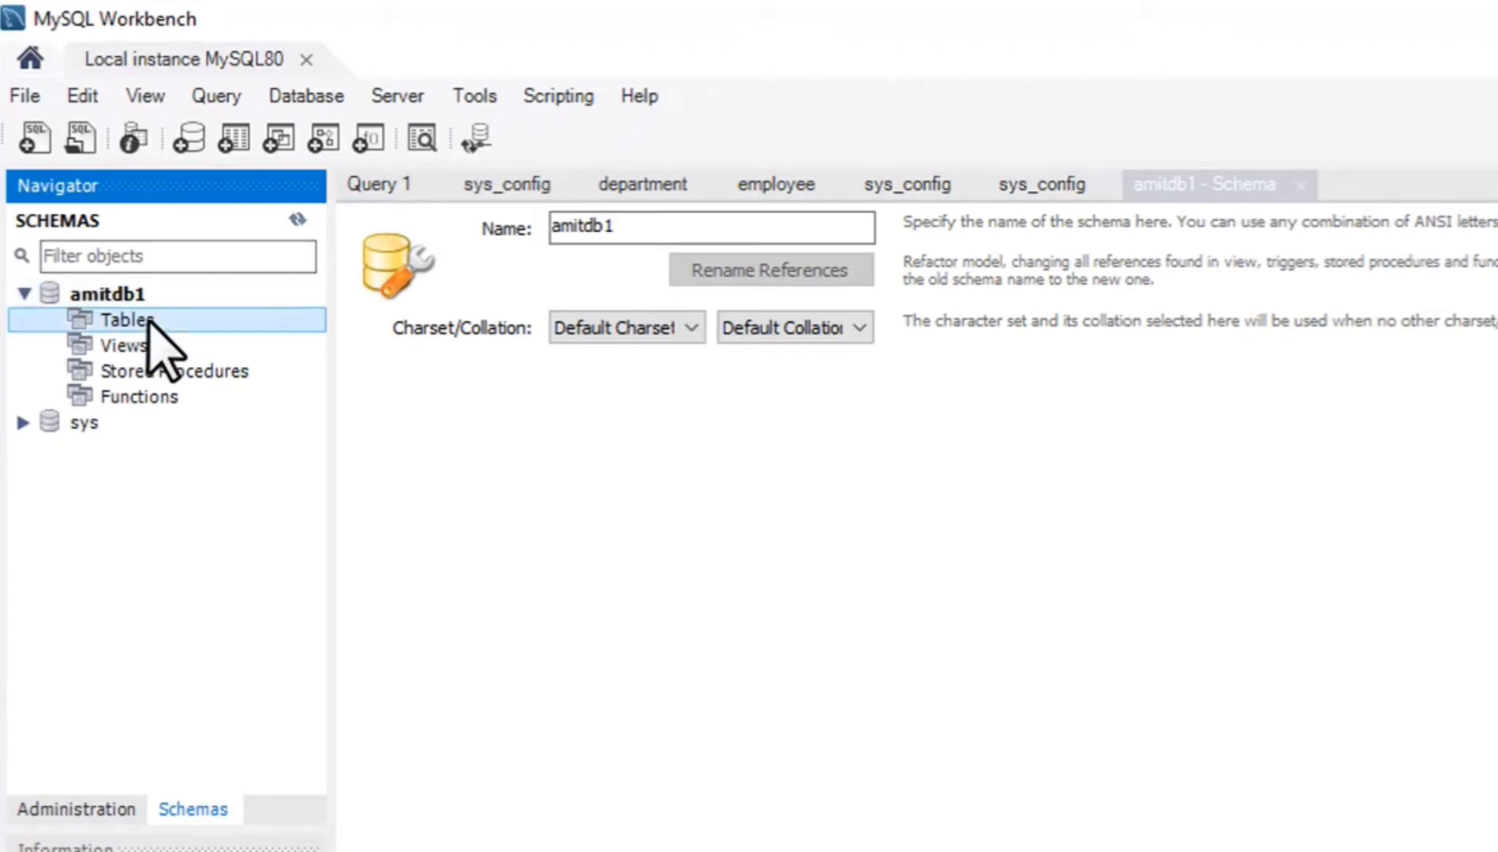
# Start a new table in the amitdb1 schema and name it Employee.
pyautogui.rightClick(149, 320)
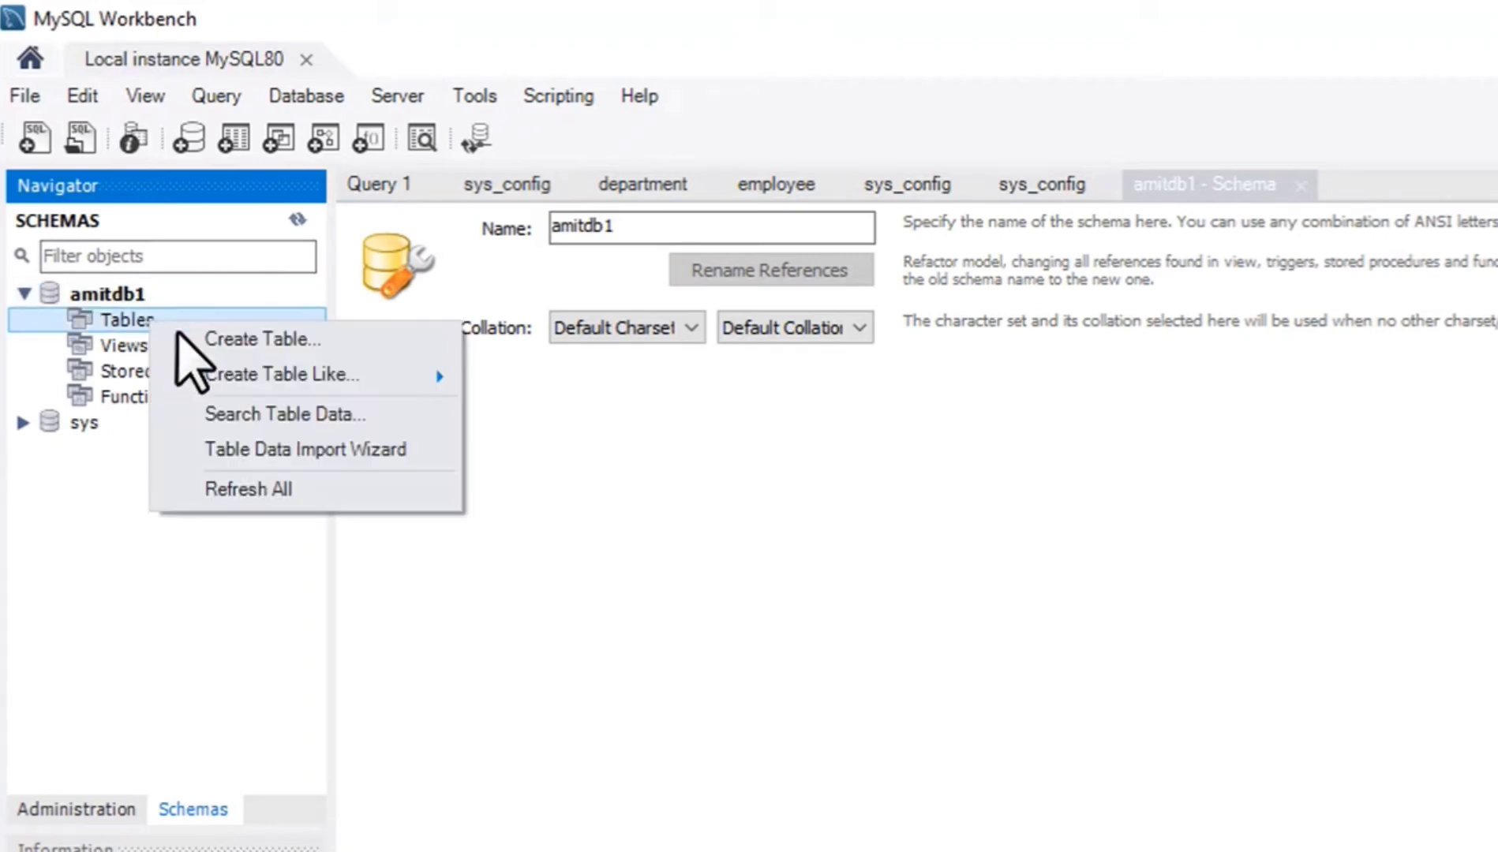
pyautogui.click(306, 338)
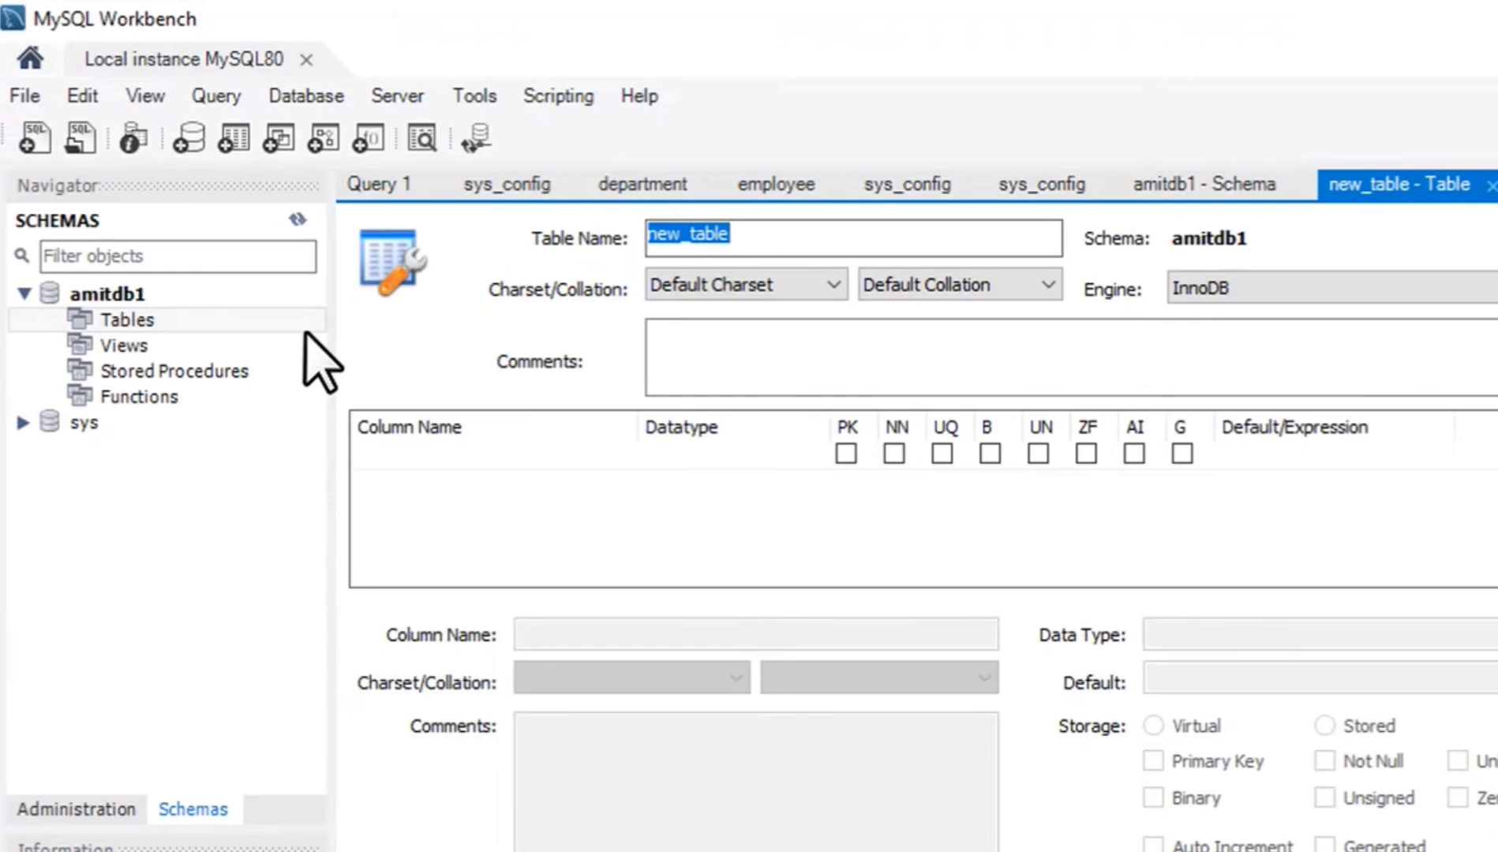
pyautogui.click(747, 235)
pyautogui.press('BackSpace')
pyautogui.press('BackSpace')
pyautogui.press('BackSpace')
pyautogui.press('BackSpace')
pyautogui.press('BackSpace')
pyautogui.press('BackSpace')
pyautogui.press('BackSpace')
pyautogui.press('BackSpace')
pyautogui.press('BackSpace')
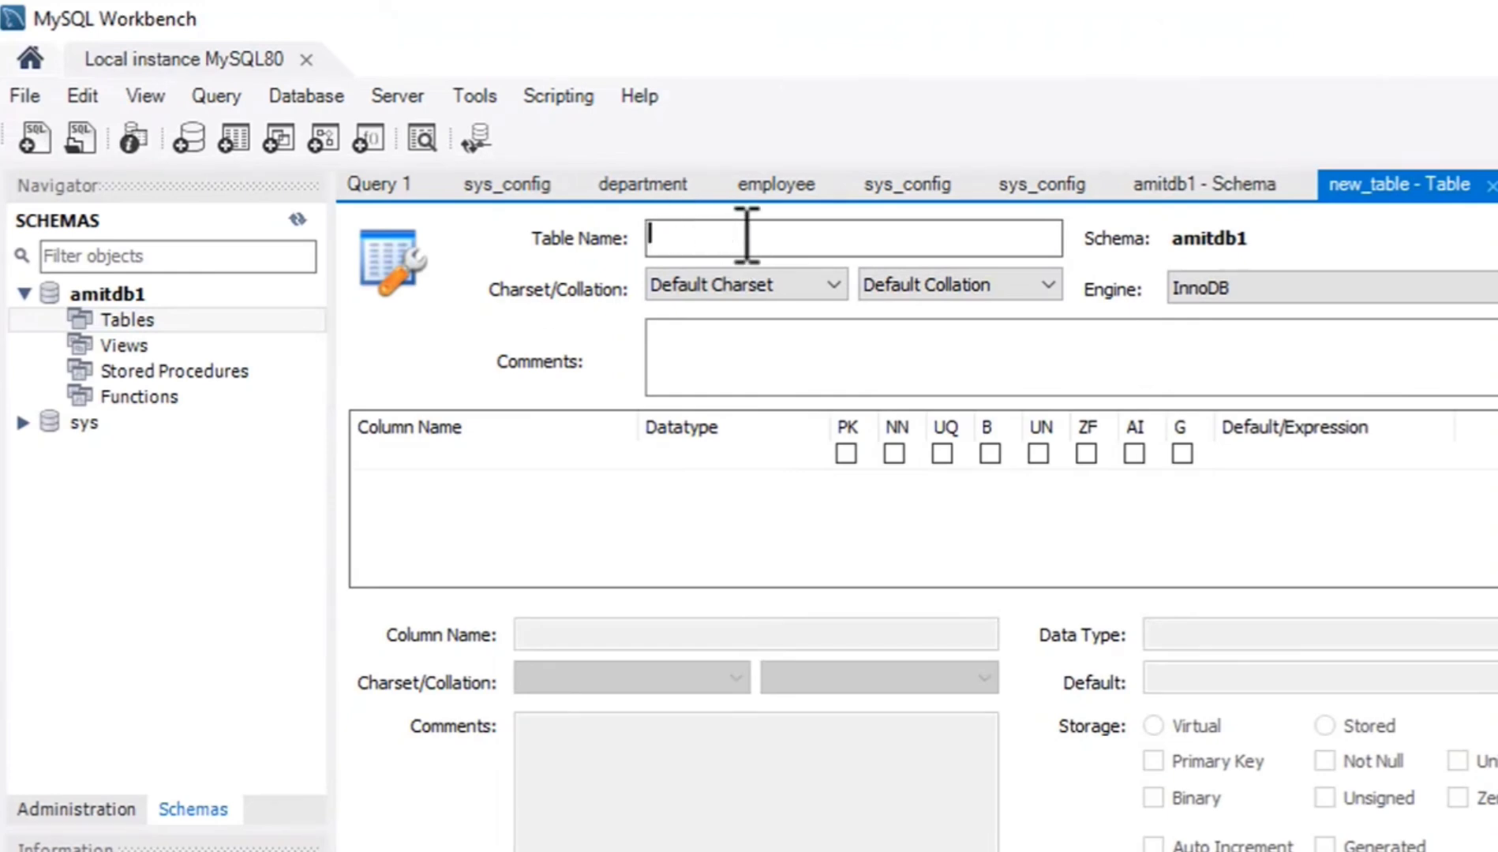
pyautogui.write('Employee')
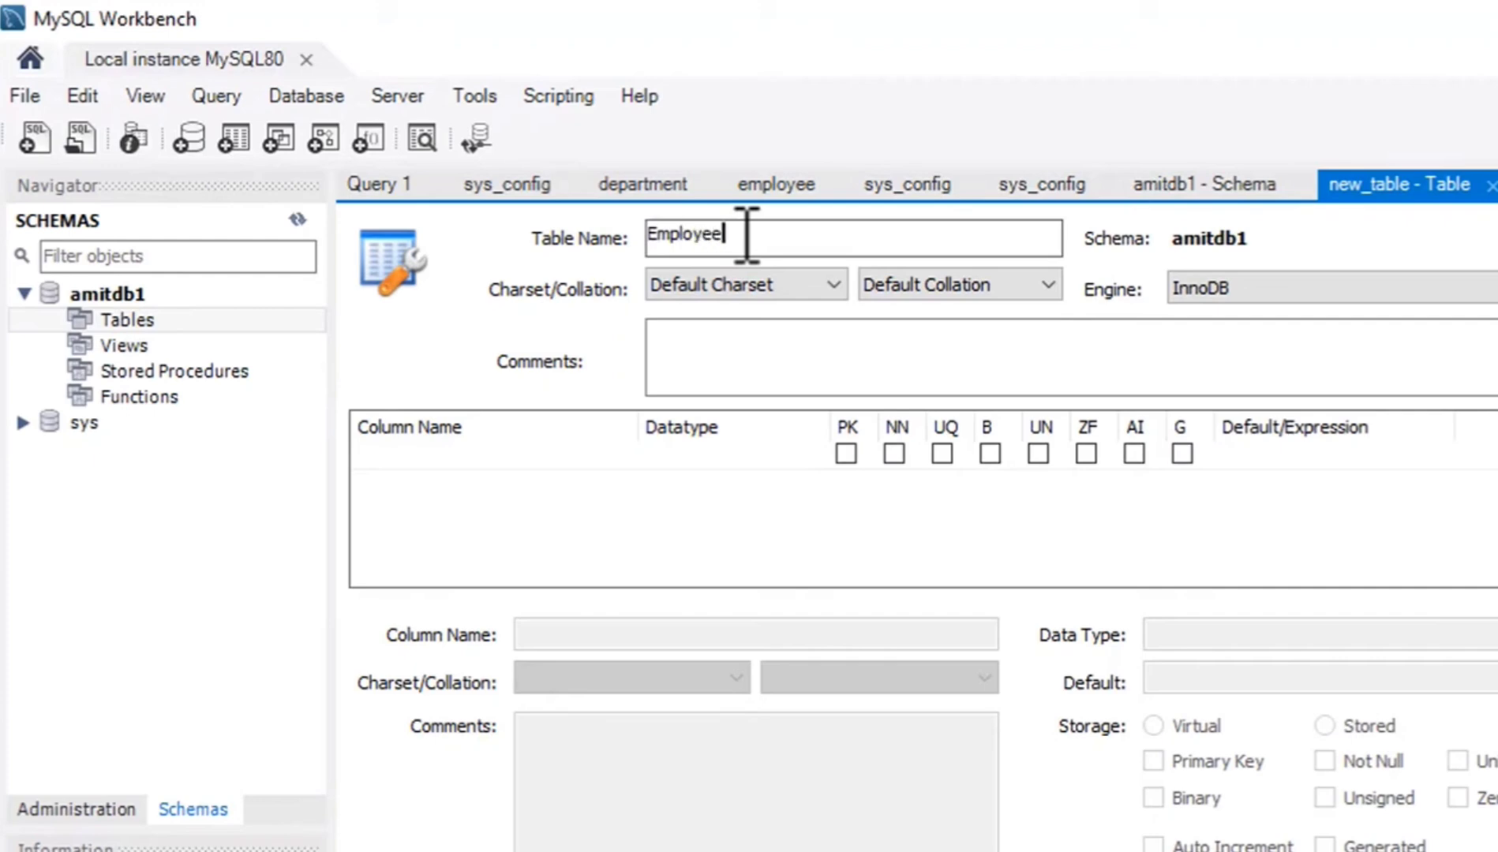
pyautogui.click(979, 344)
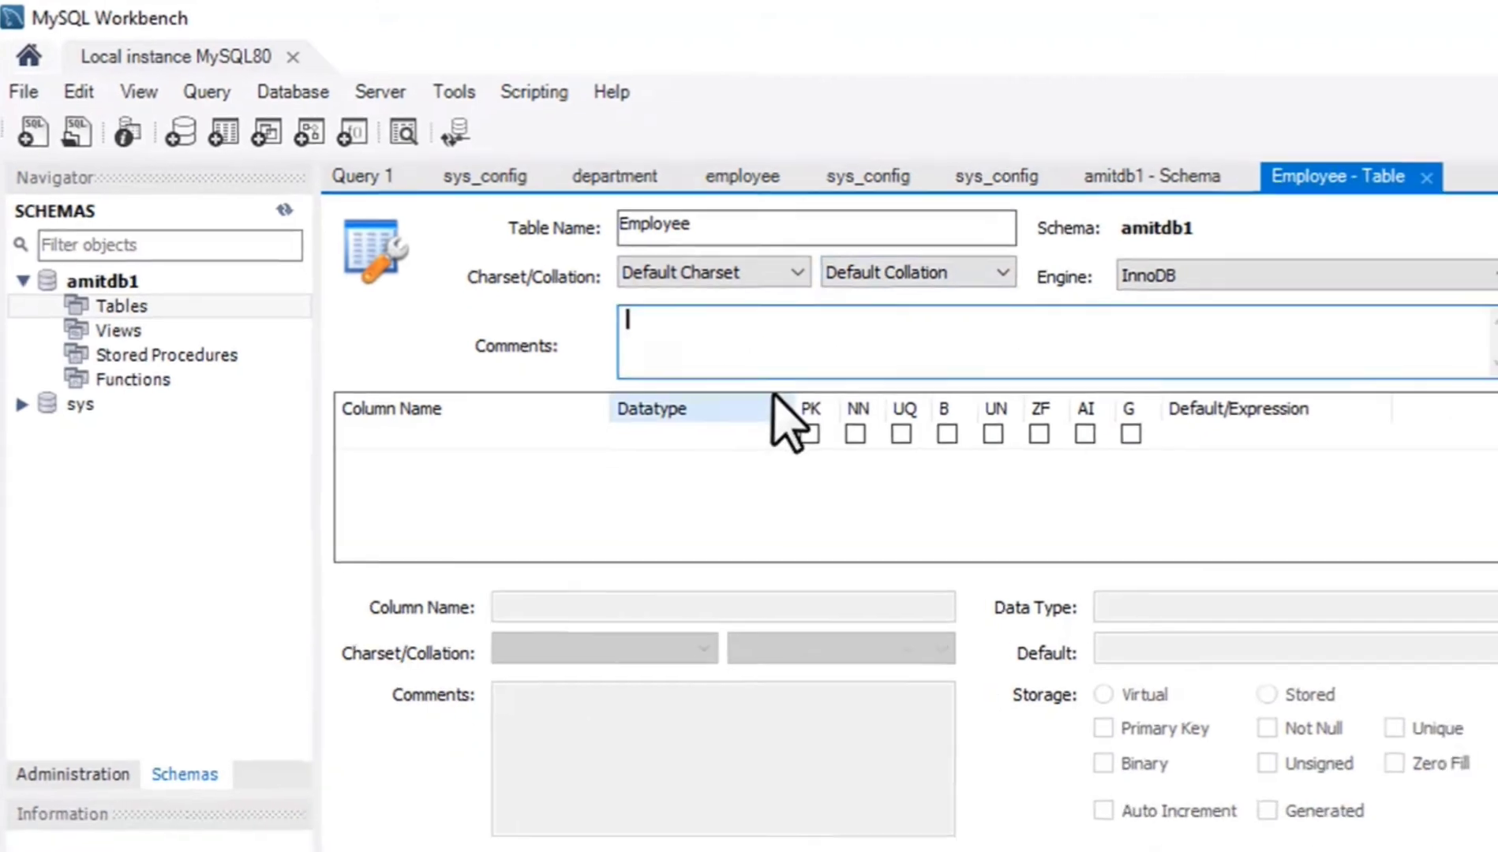
# Collapse the table's header details and add an EmpID column as the primary key, keeping INT as its datatype.
pyautogui.click(1402, 207)
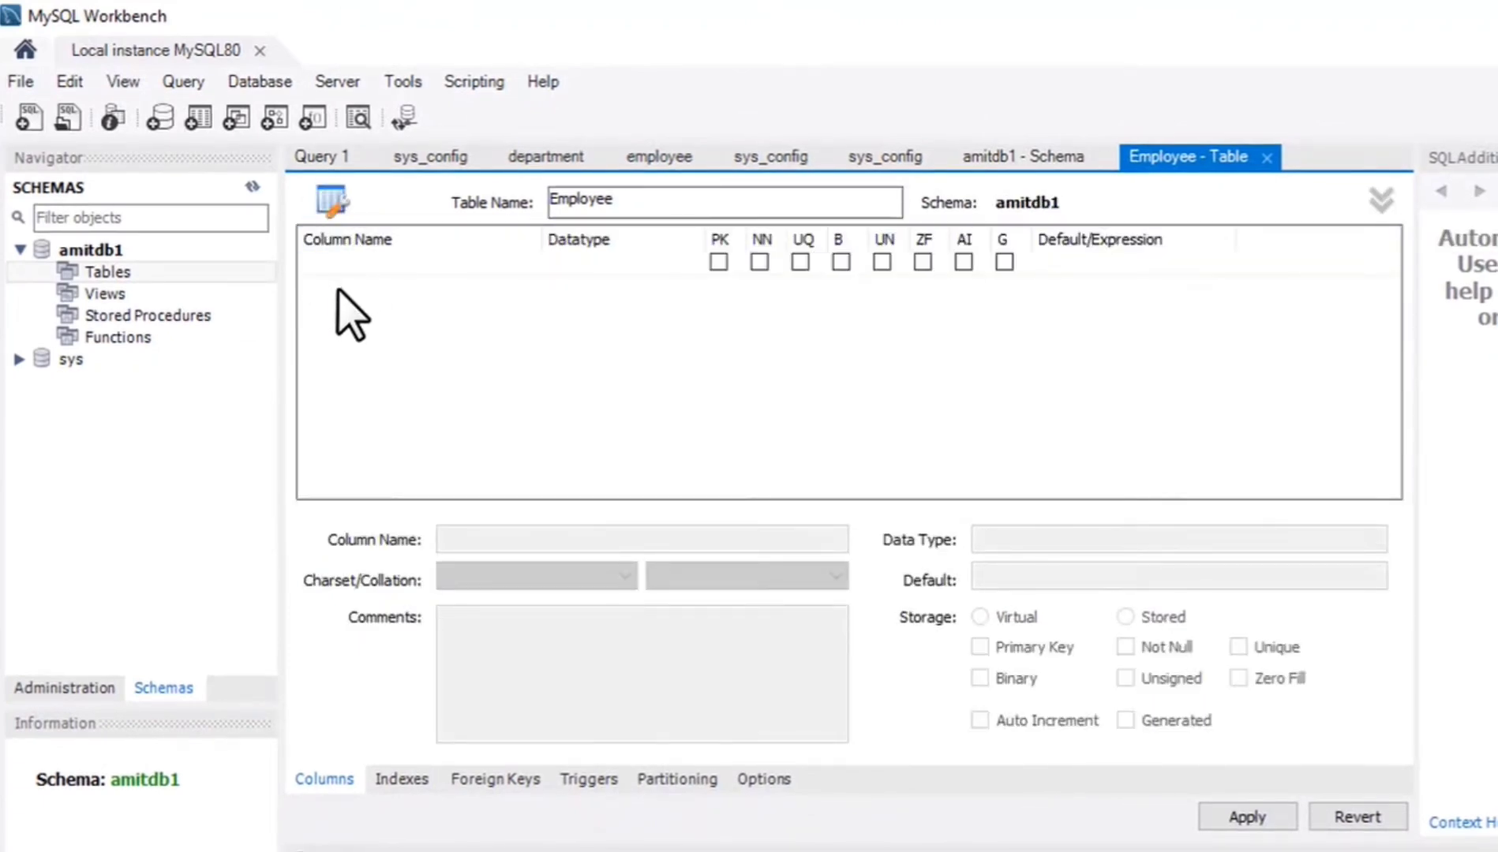
pyautogui.click(338, 290)
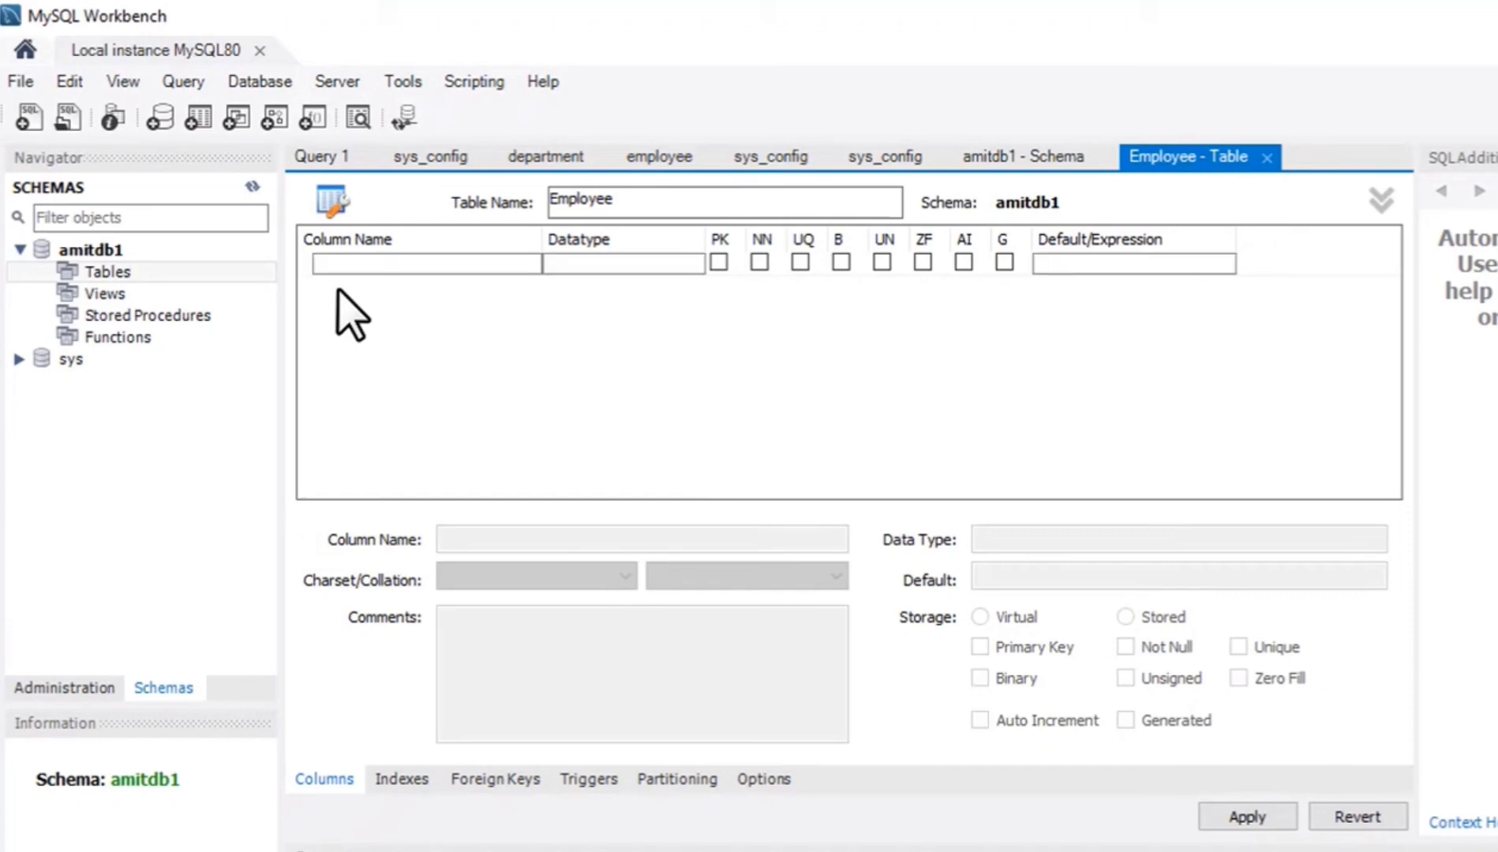
pyautogui.doubleClick(368, 267)
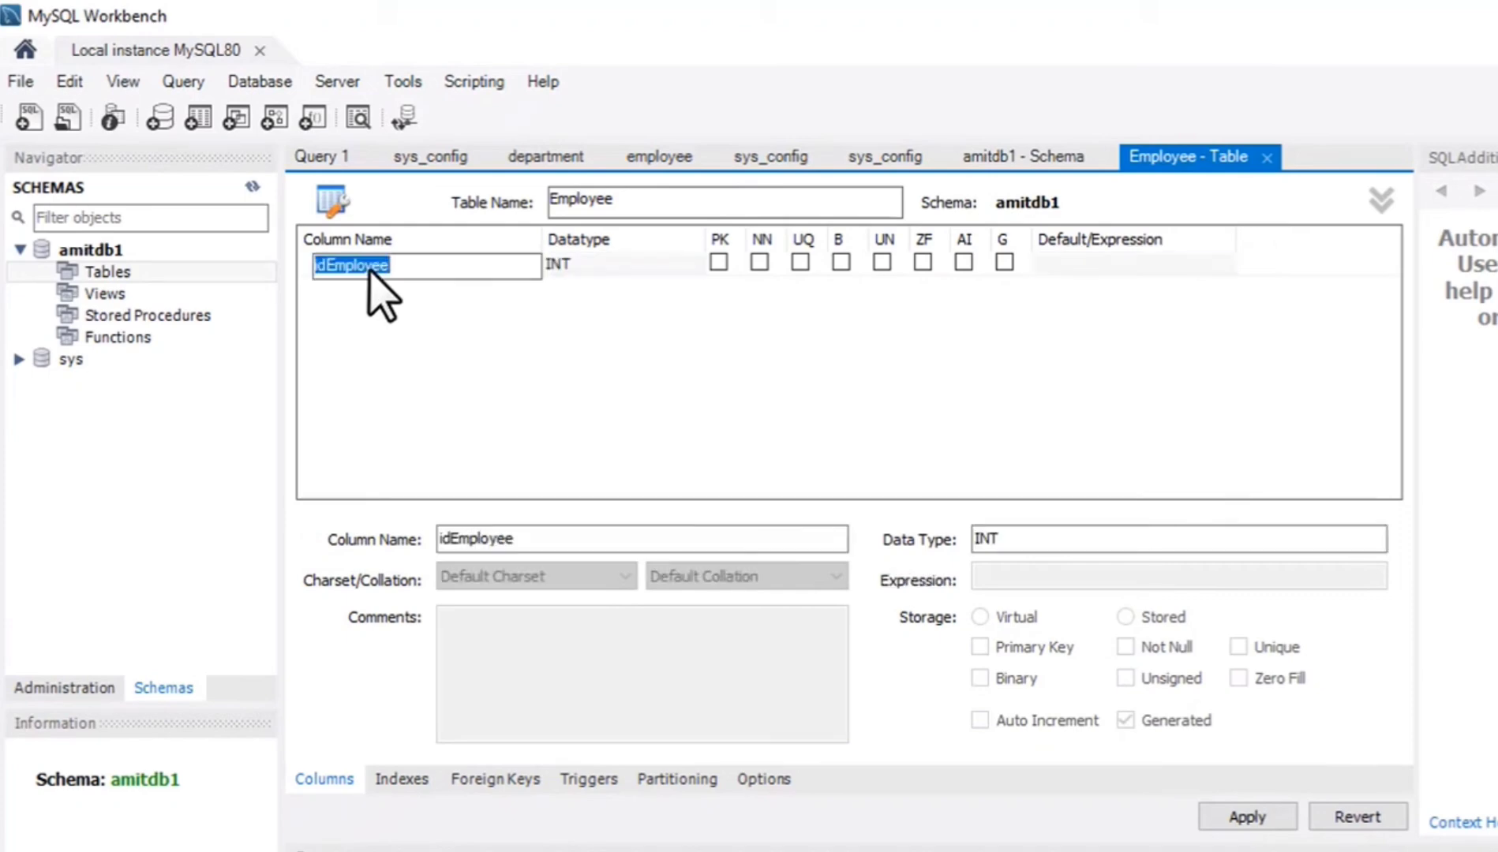
pyautogui.write('Em')
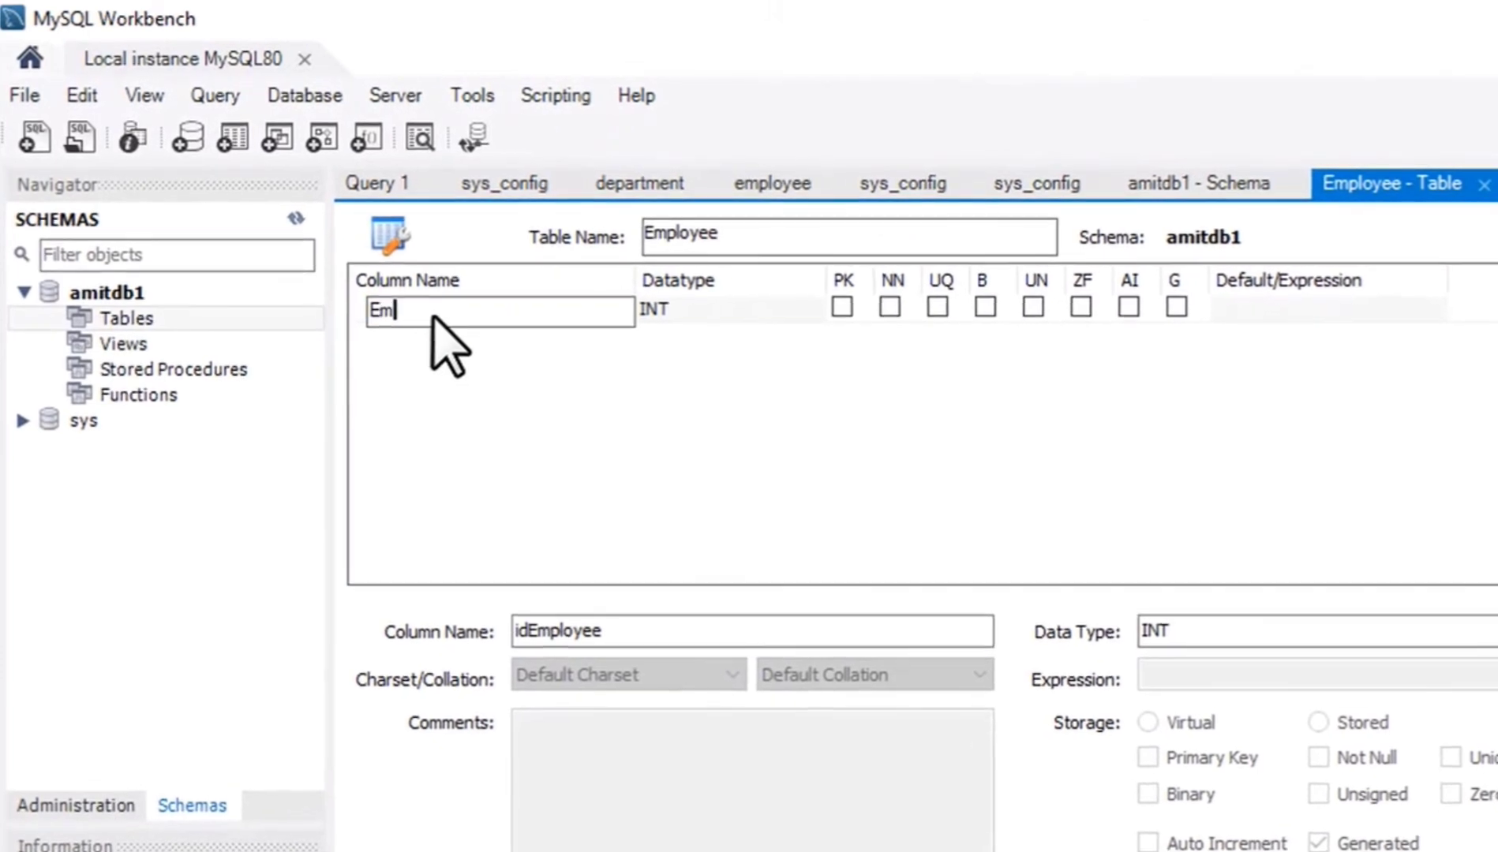
pyautogui.write('pID')
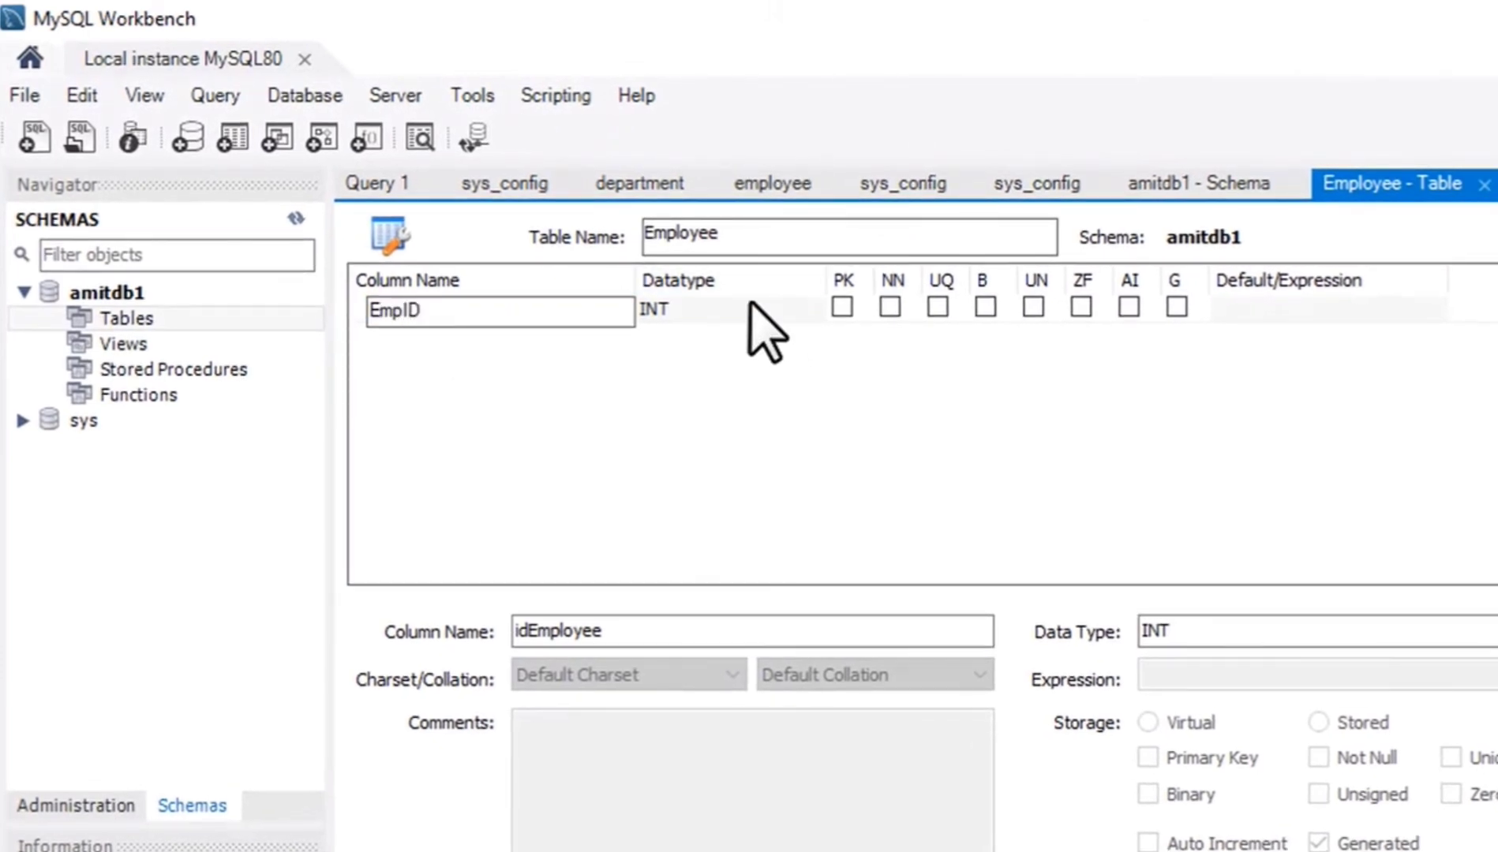
pyautogui.click(751, 307)
pyautogui.click(787, 311)
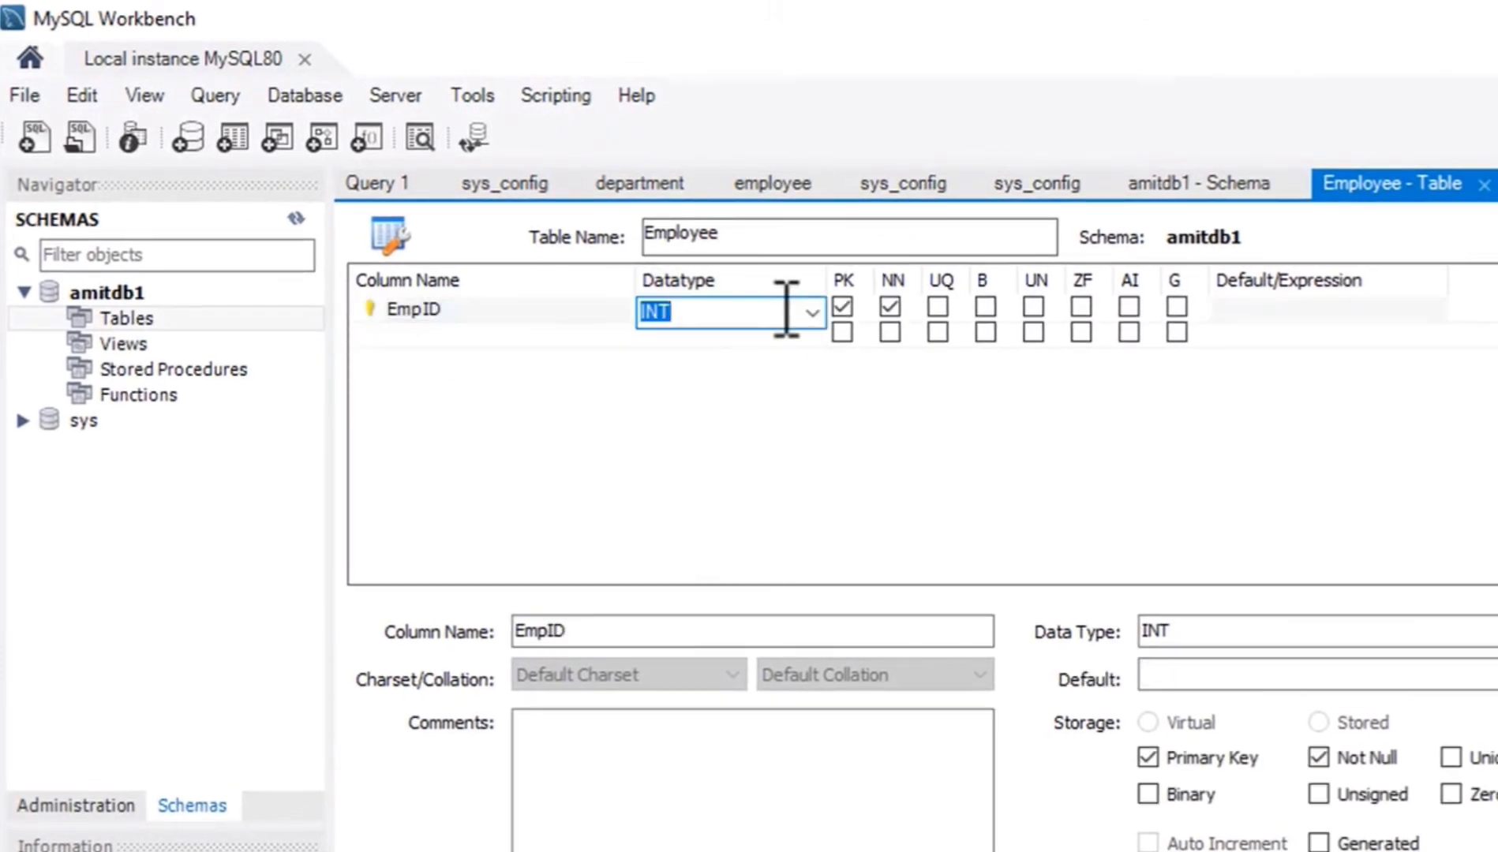
pyautogui.click(787, 311)
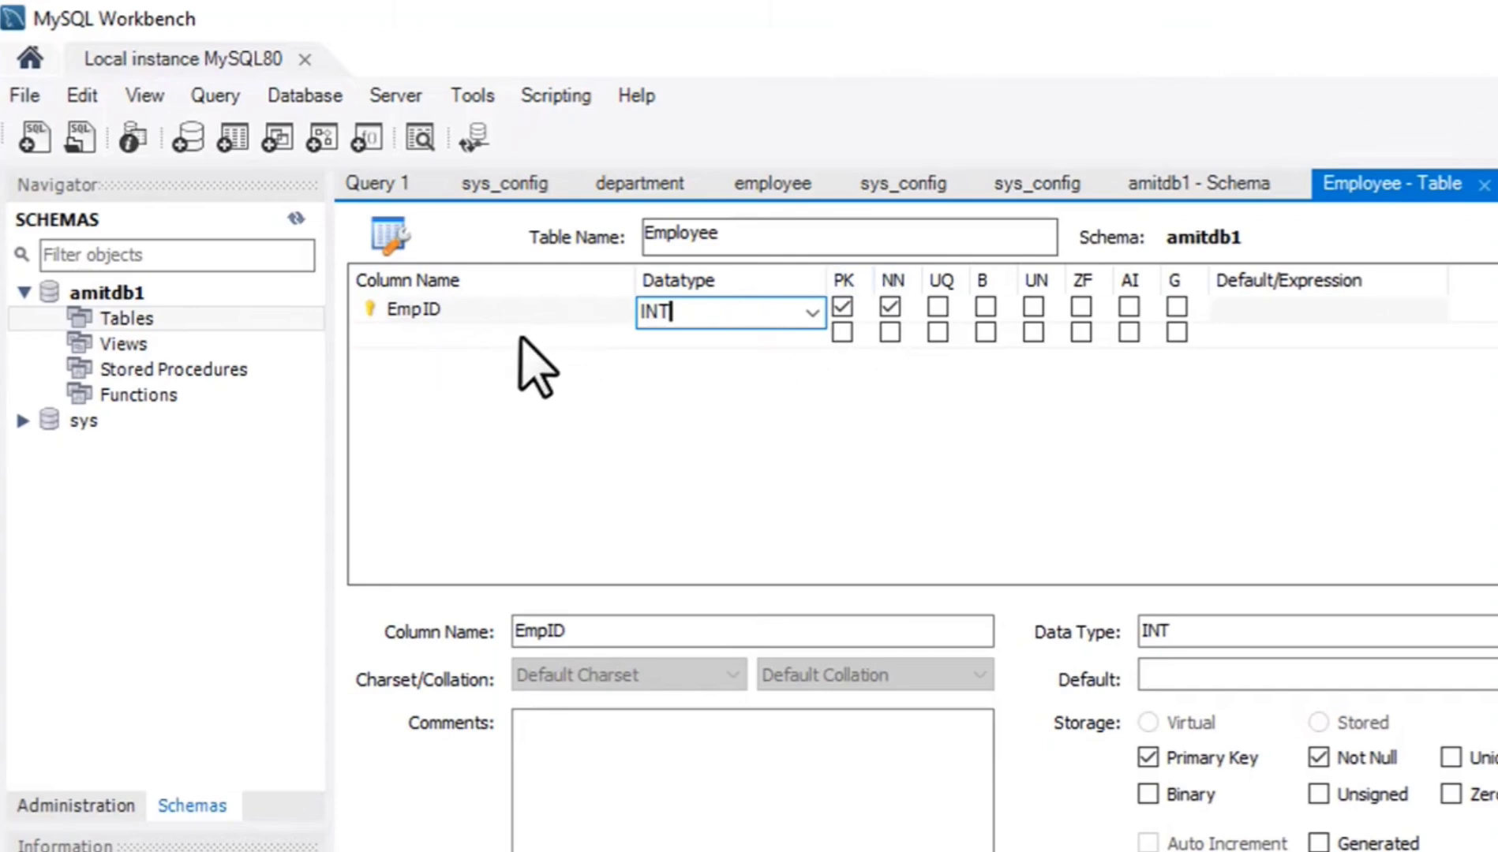
# Add a second column named EmpName to the Employee table.
pyautogui.click(405, 336)
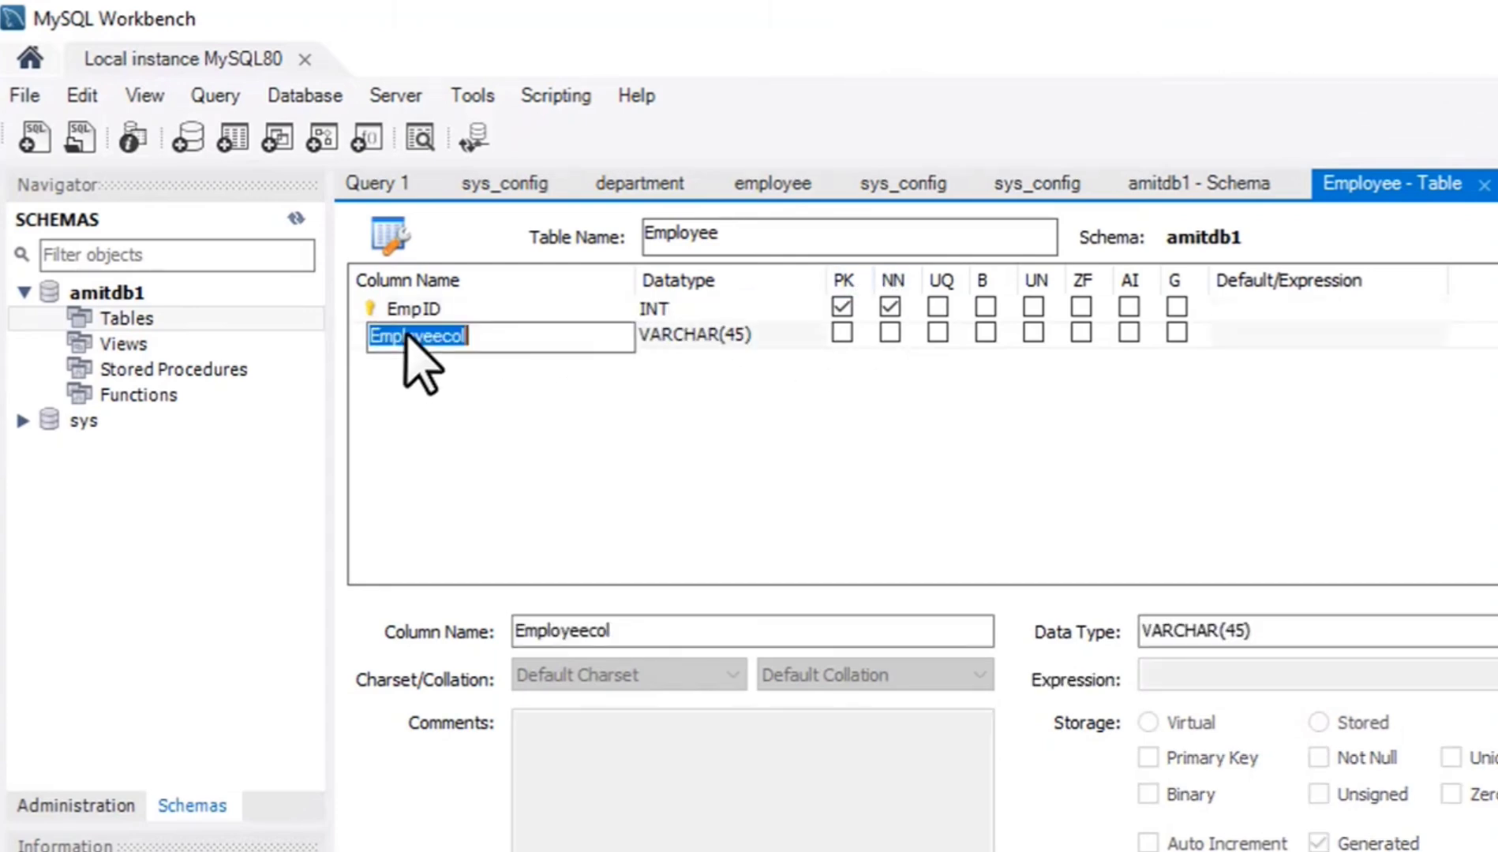
pyautogui.write('Emp')
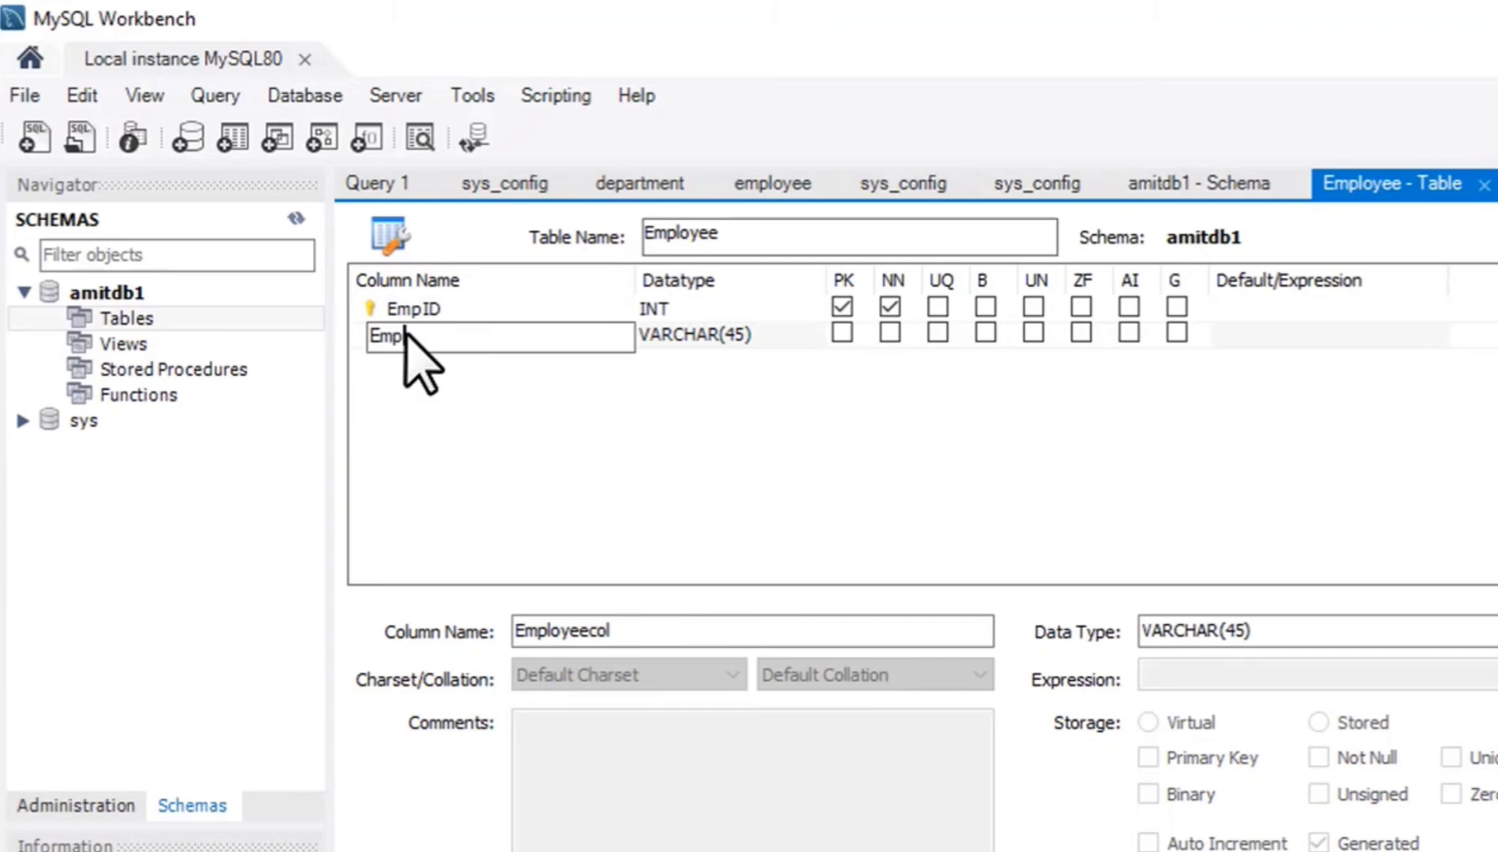
pyautogui.write('Name')
pyautogui.press('Return')
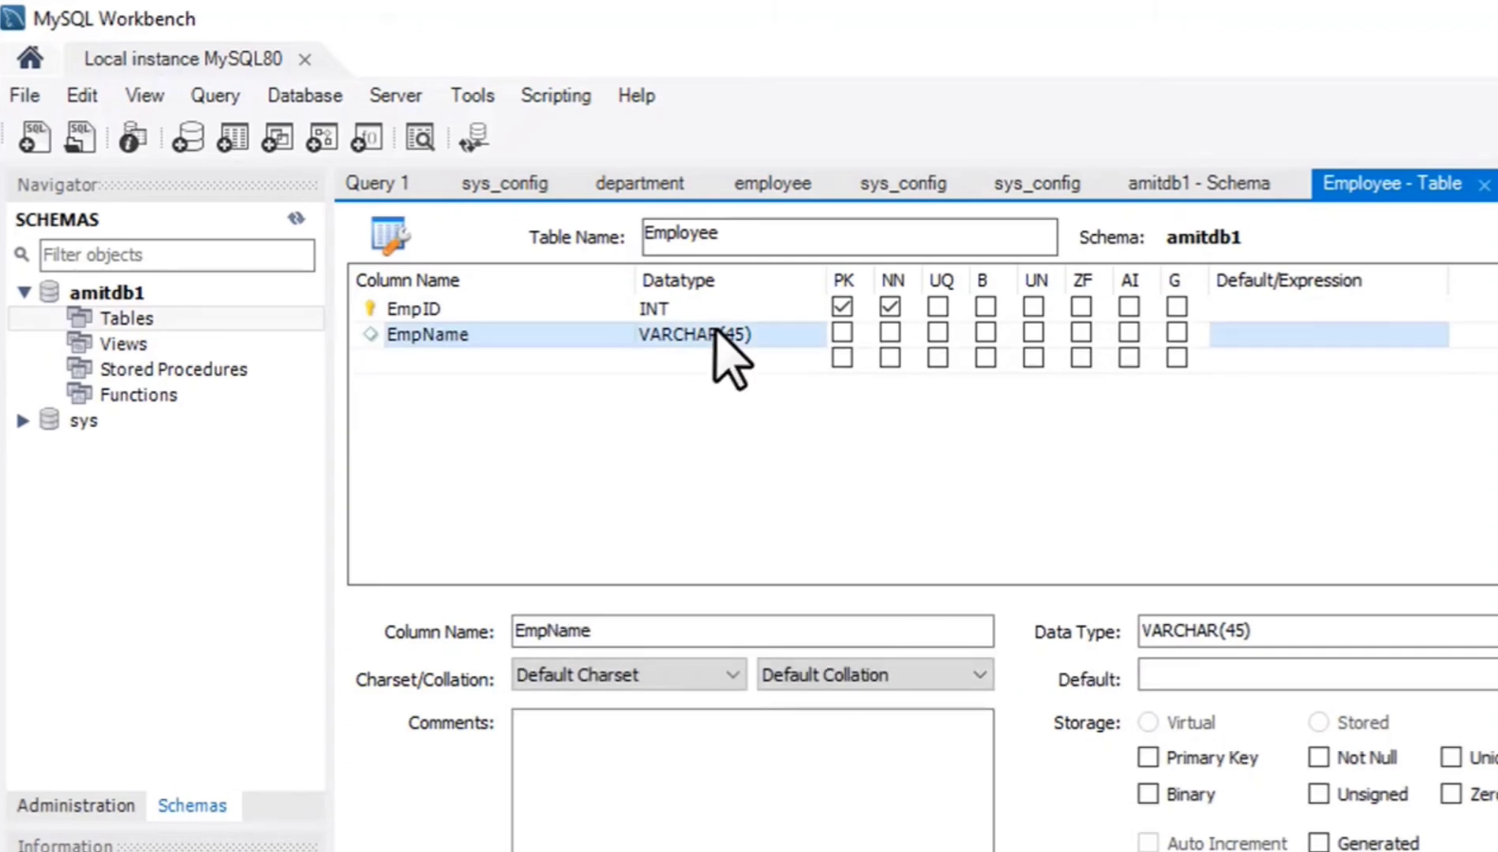
# Set the EmpName column's datatype to VARCHAR(60) and mark it as not null.
pyautogui.click(720, 340)
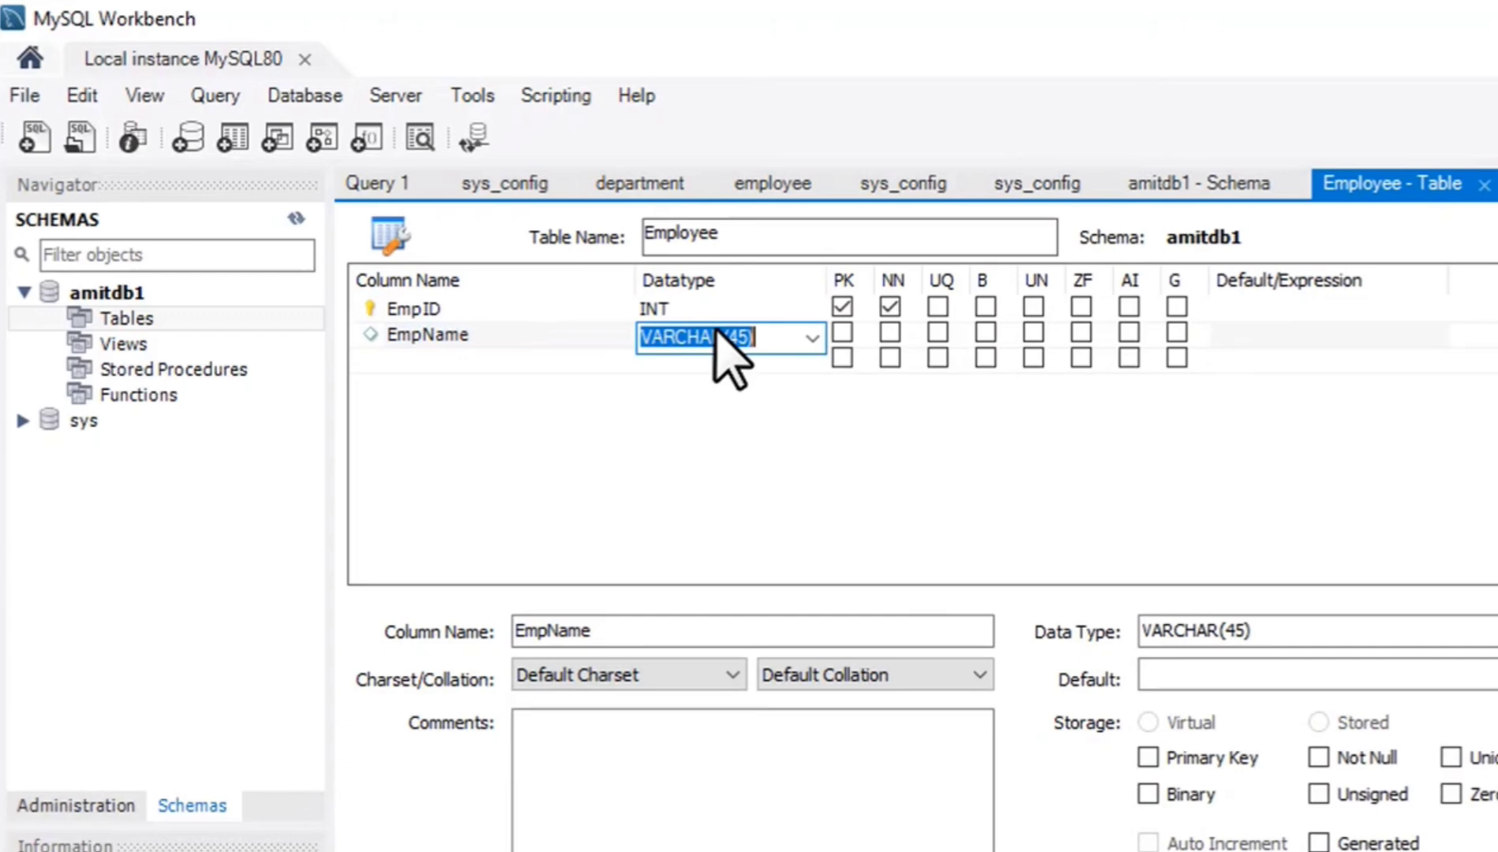
pyautogui.click(773, 338)
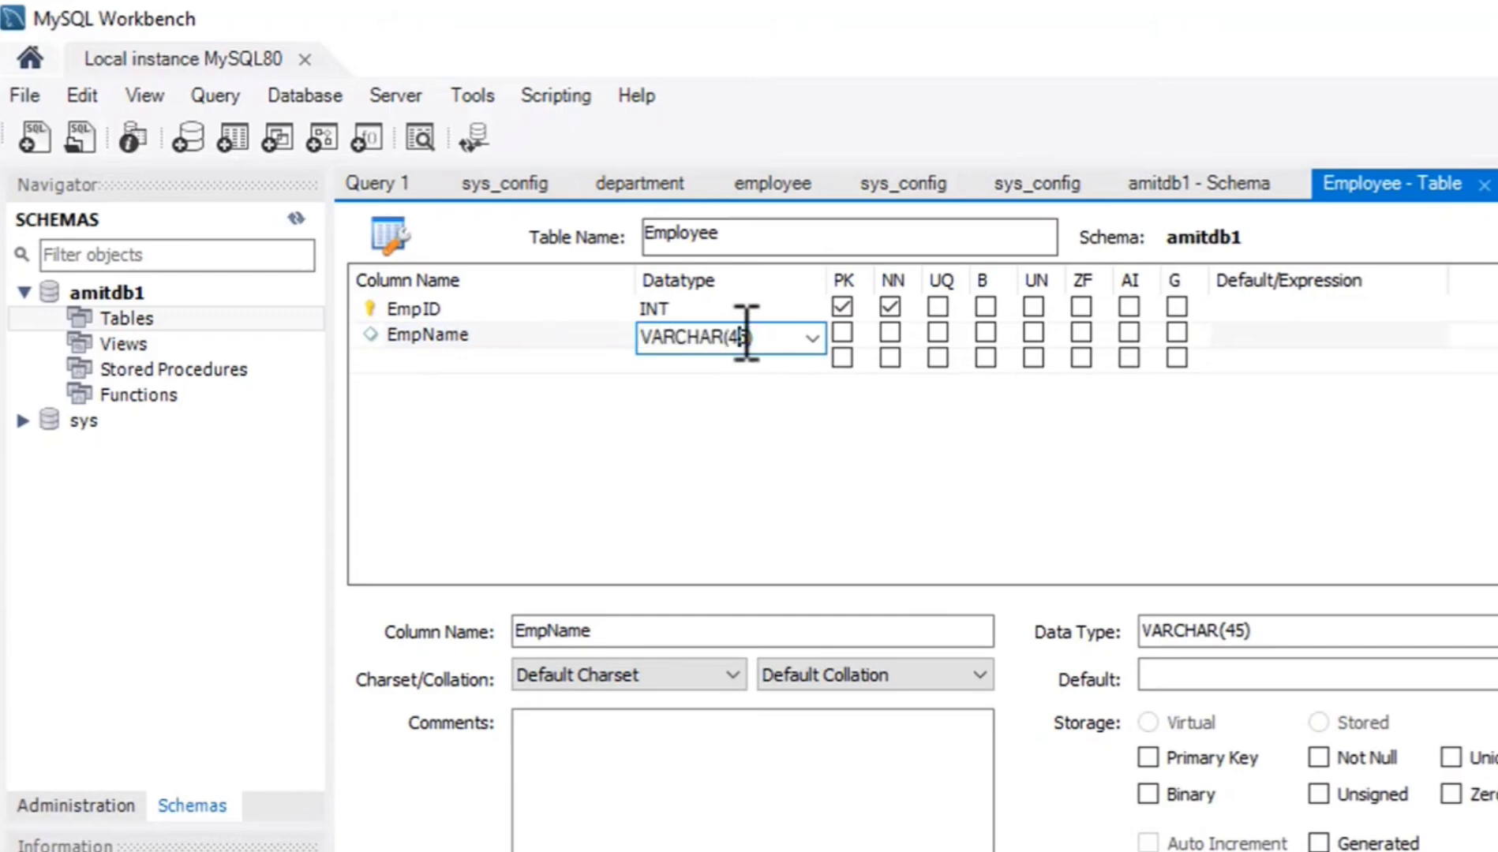
pyautogui.press('BackSpace')
pyautogui.write('5')
pyautogui.press('BackSpace')
pyautogui.write('60')
pyautogui.click(797, 447)
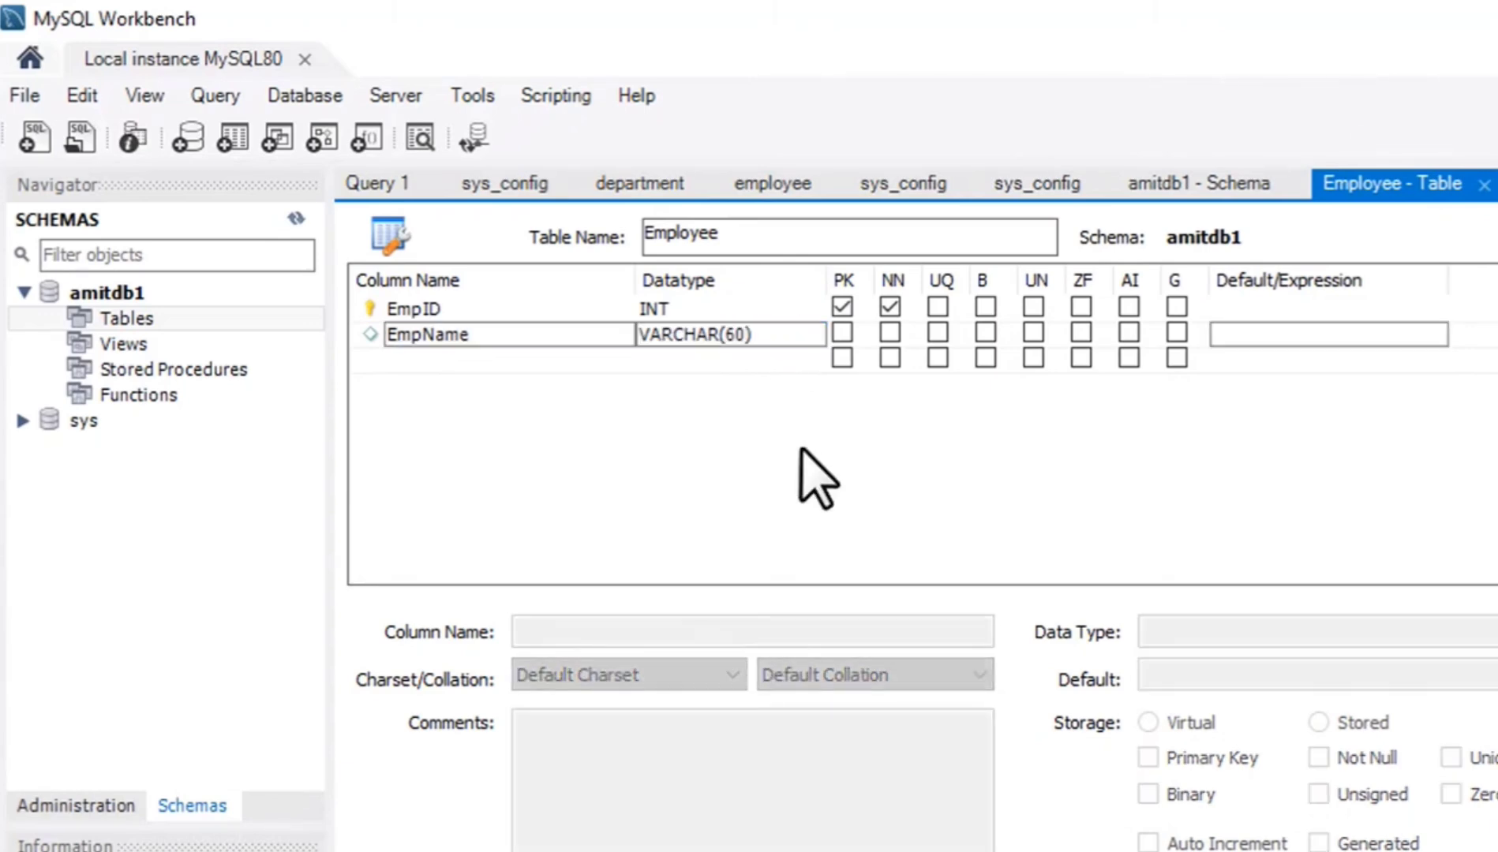
pyautogui.click(890, 333)
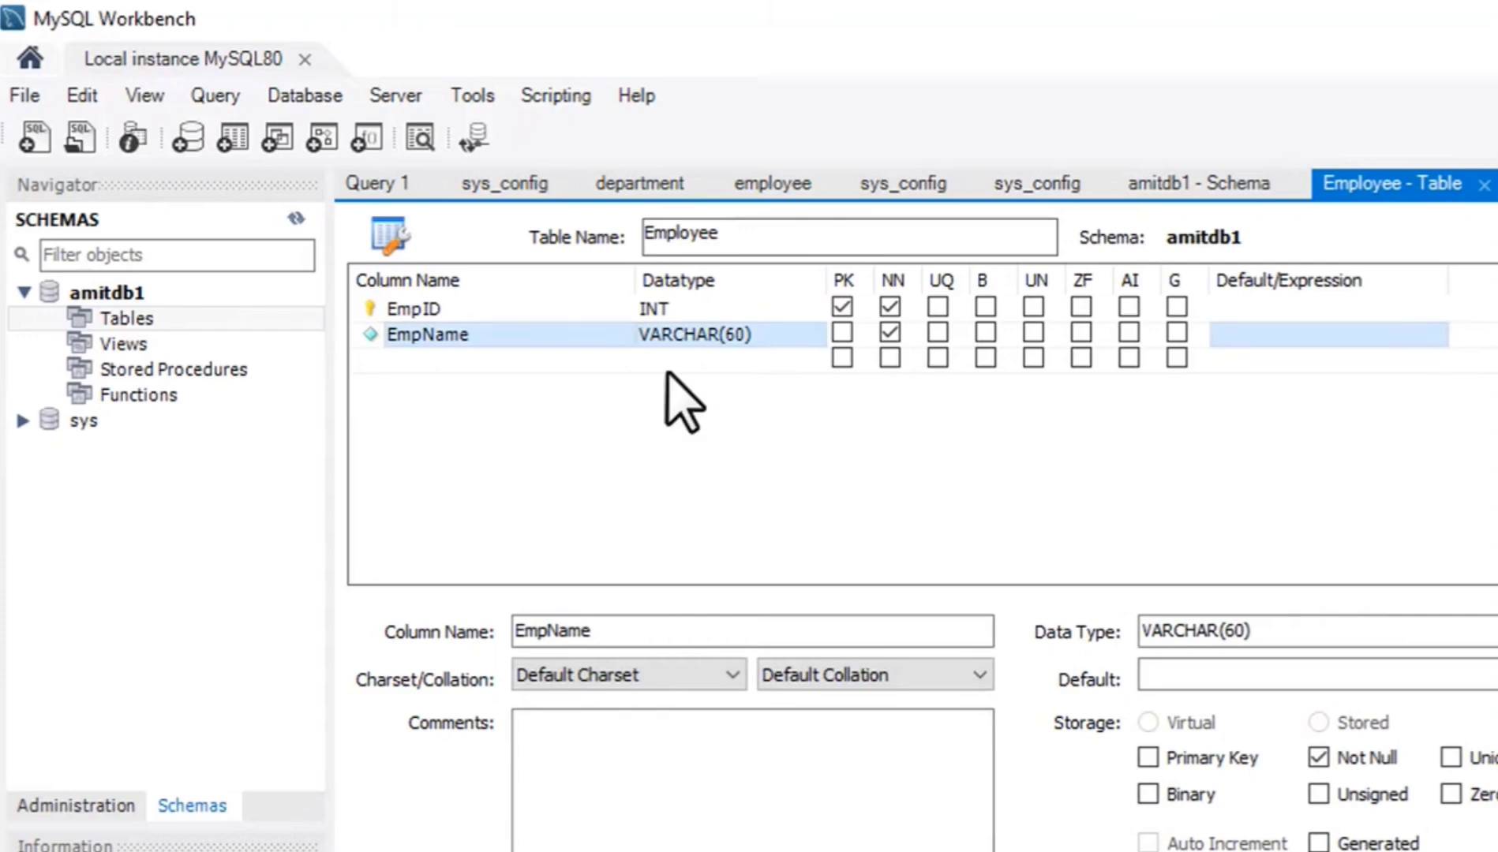
# Add a third column named EmpAge to the Employee table.
pyautogui.click(405, 361)
pyautogui.click(427, 360)
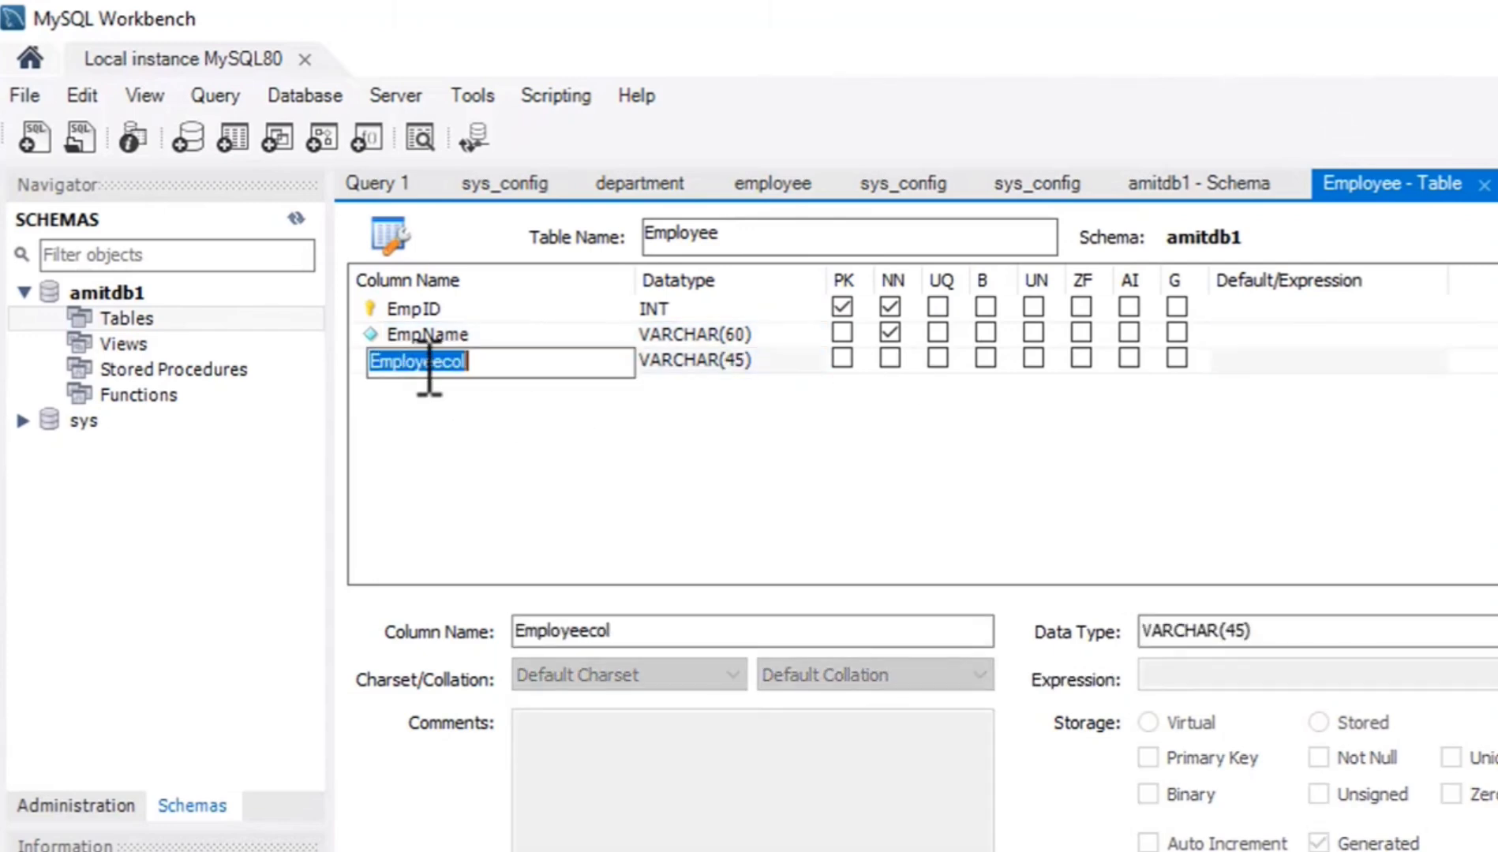
pyautogui.write('EmpAg')
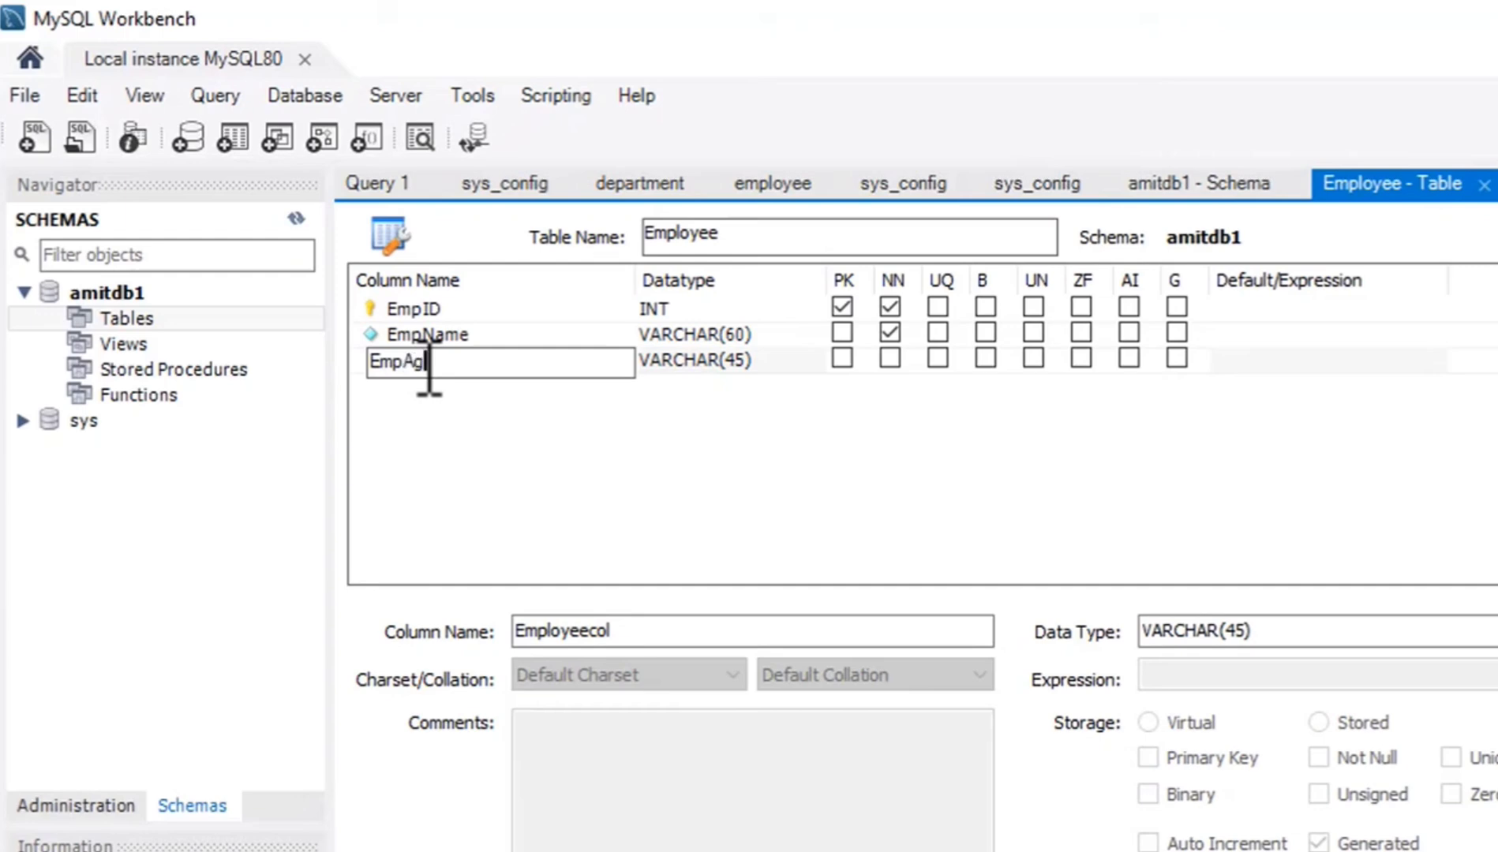
pyautogui.write('e')
pyautogui.click(692, 411)
# Set the EmpAge column's datatype to INT and mark it as not null.
pyautogui.click(725, 362)
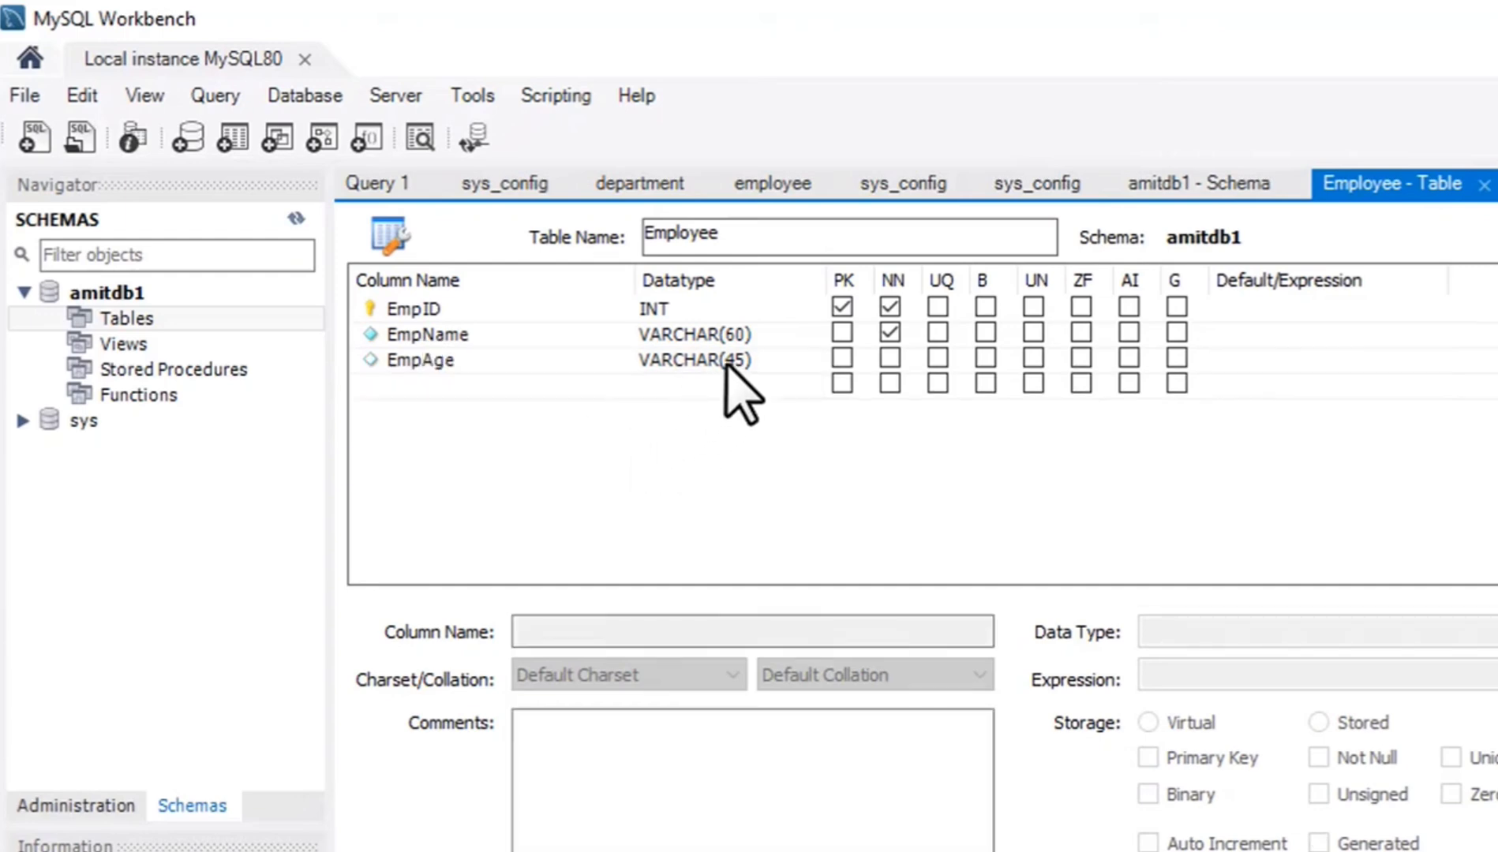
pyautogui.click(727, 363)
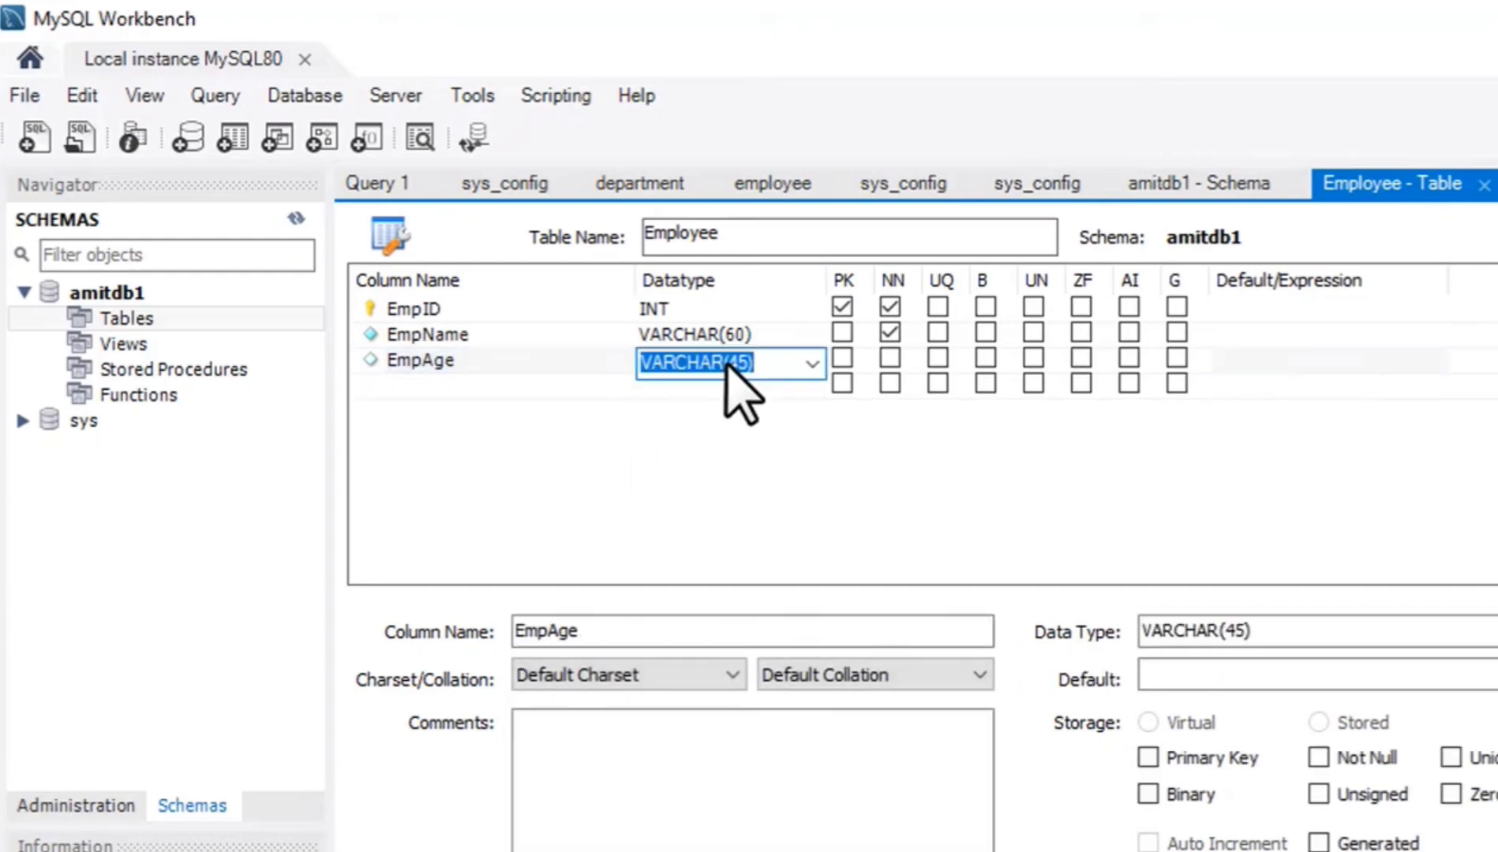
pyautogui.click(811, 363)
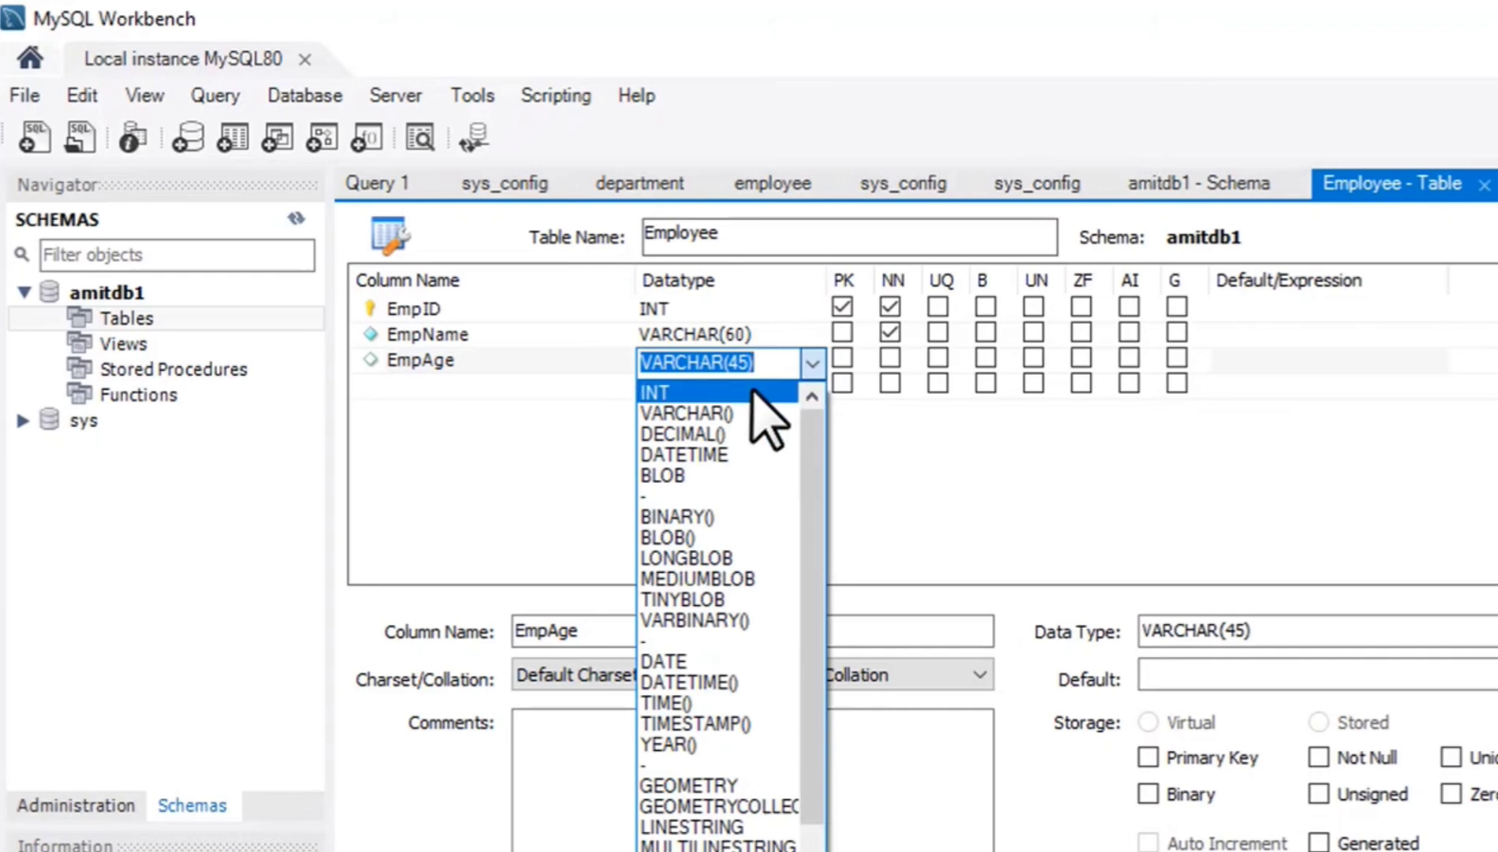
pyautogui.click(752, 392)
pyautogui.click(889, 357)
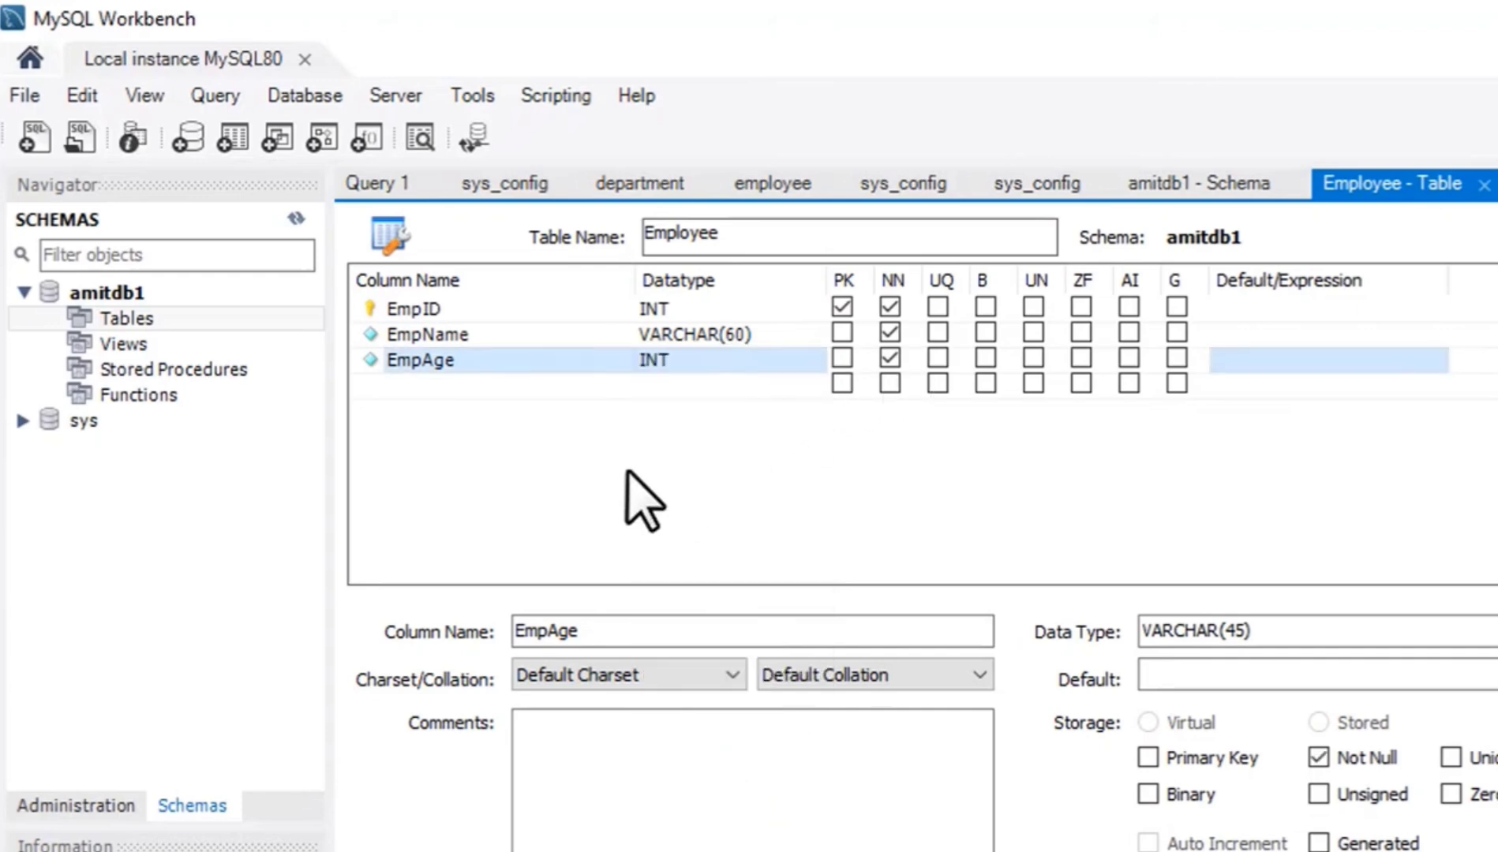
# Add a fourth column named EmpDept to the Employee table.
pyautogui.click(432, 387)
pyautogui.click(447, 385)
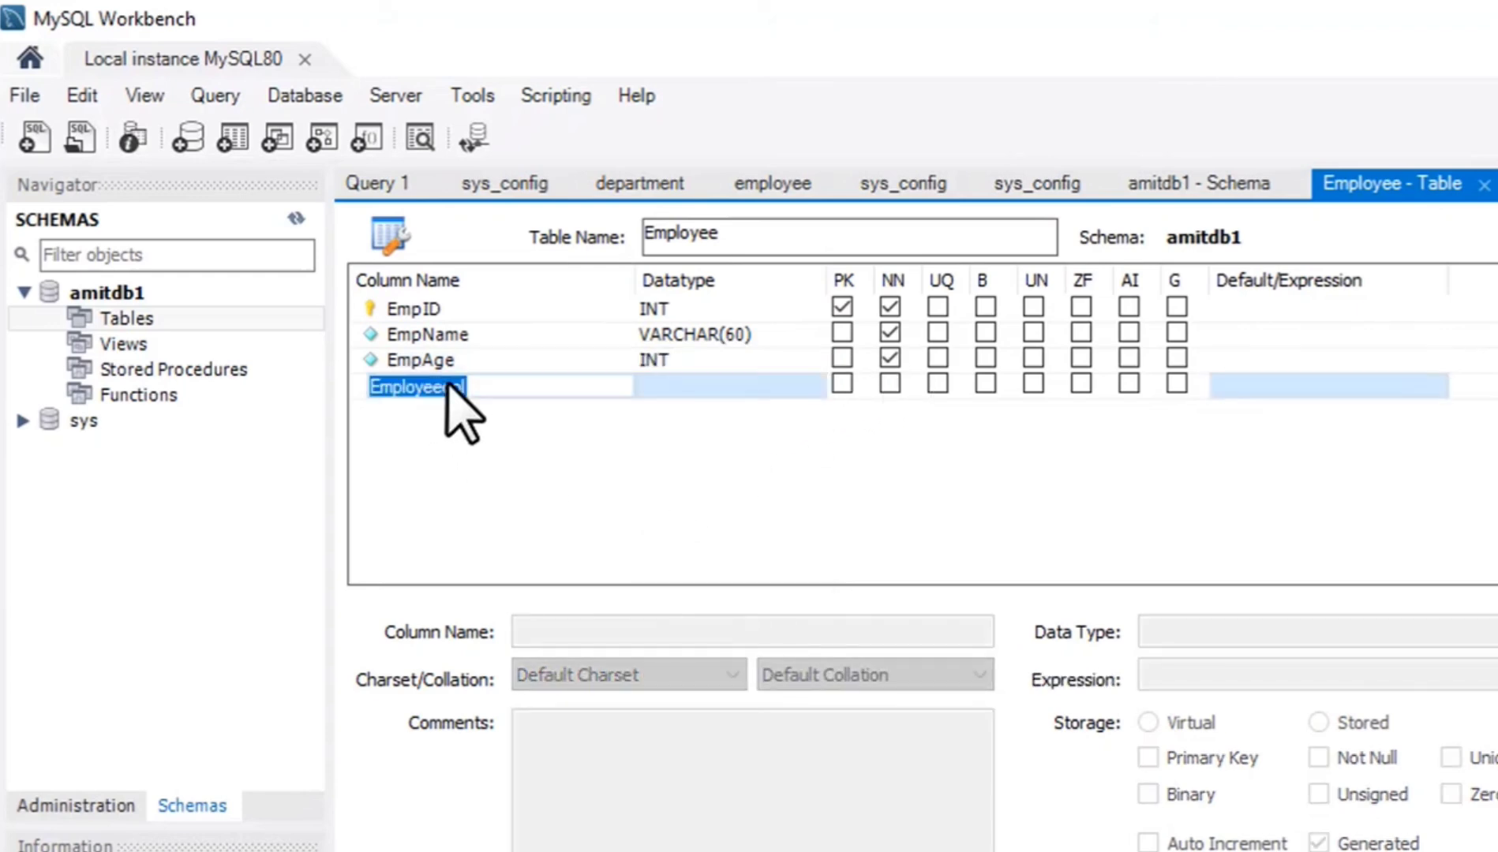
pyautogui.write('Emp')
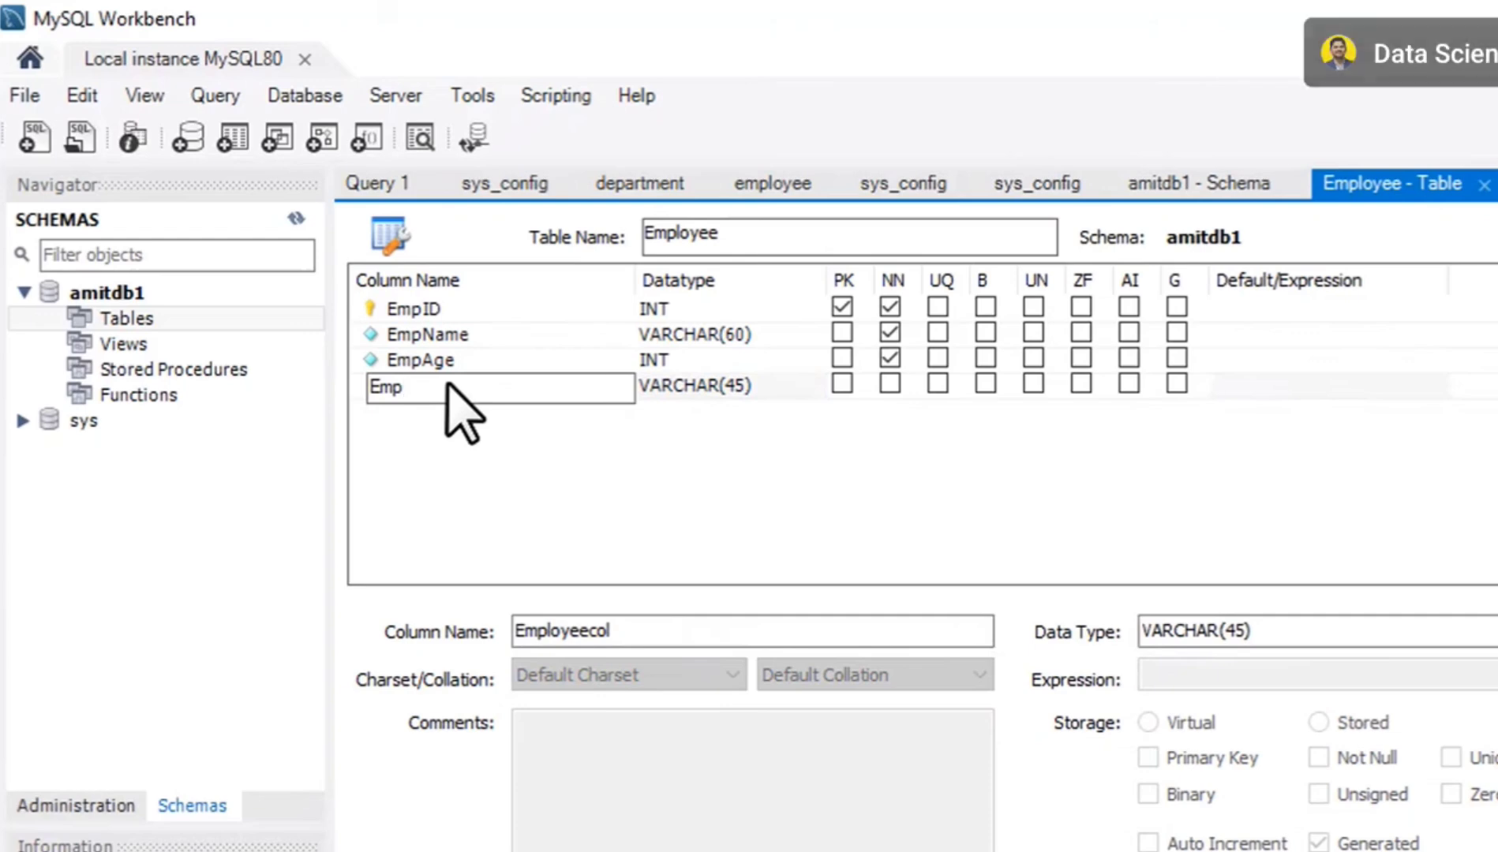
pyautogui.write('Dept')
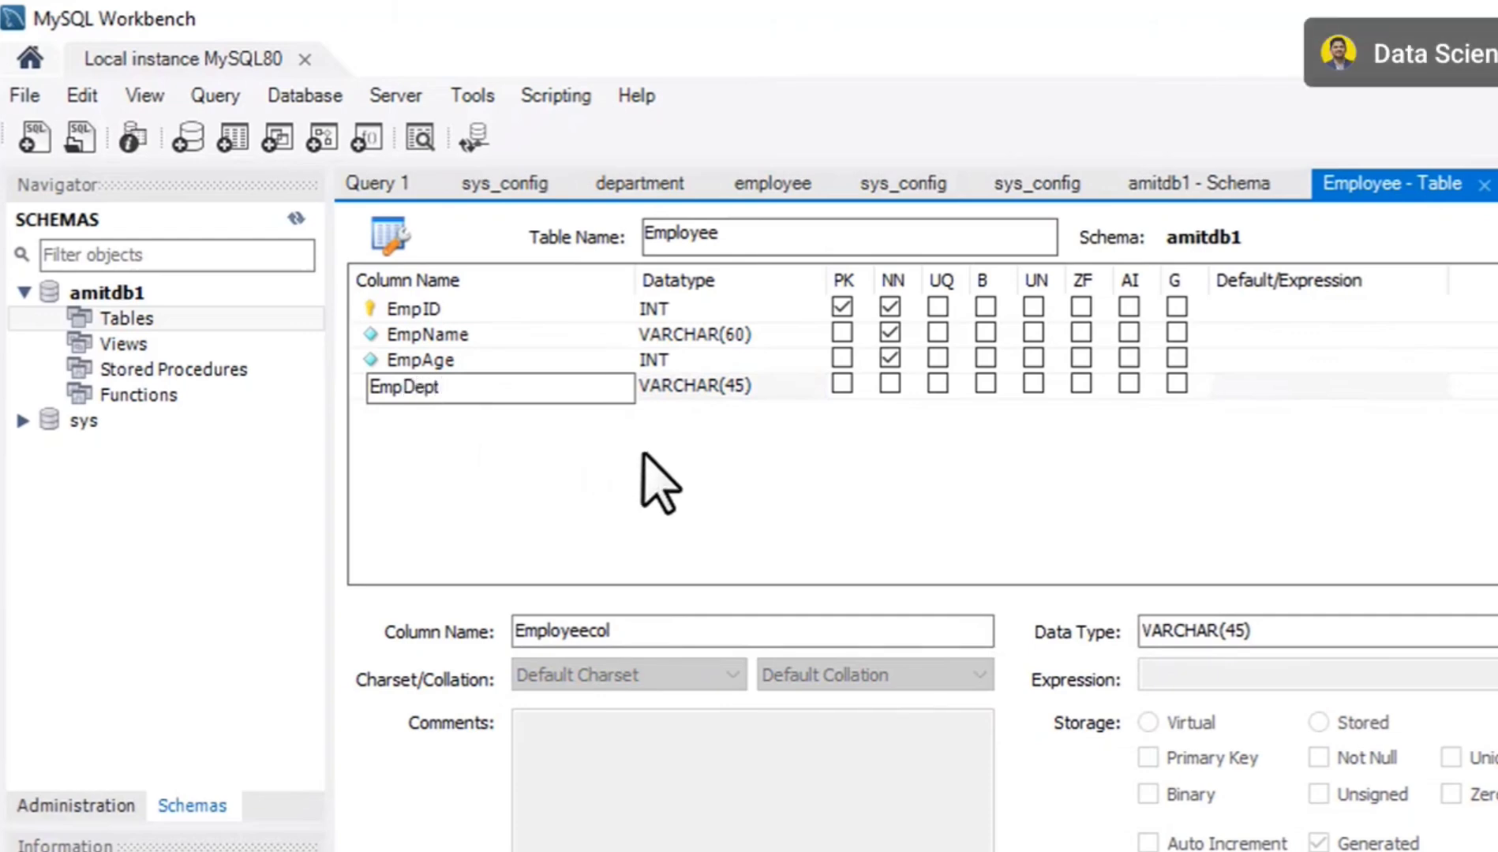
pyautogui.press('Return')
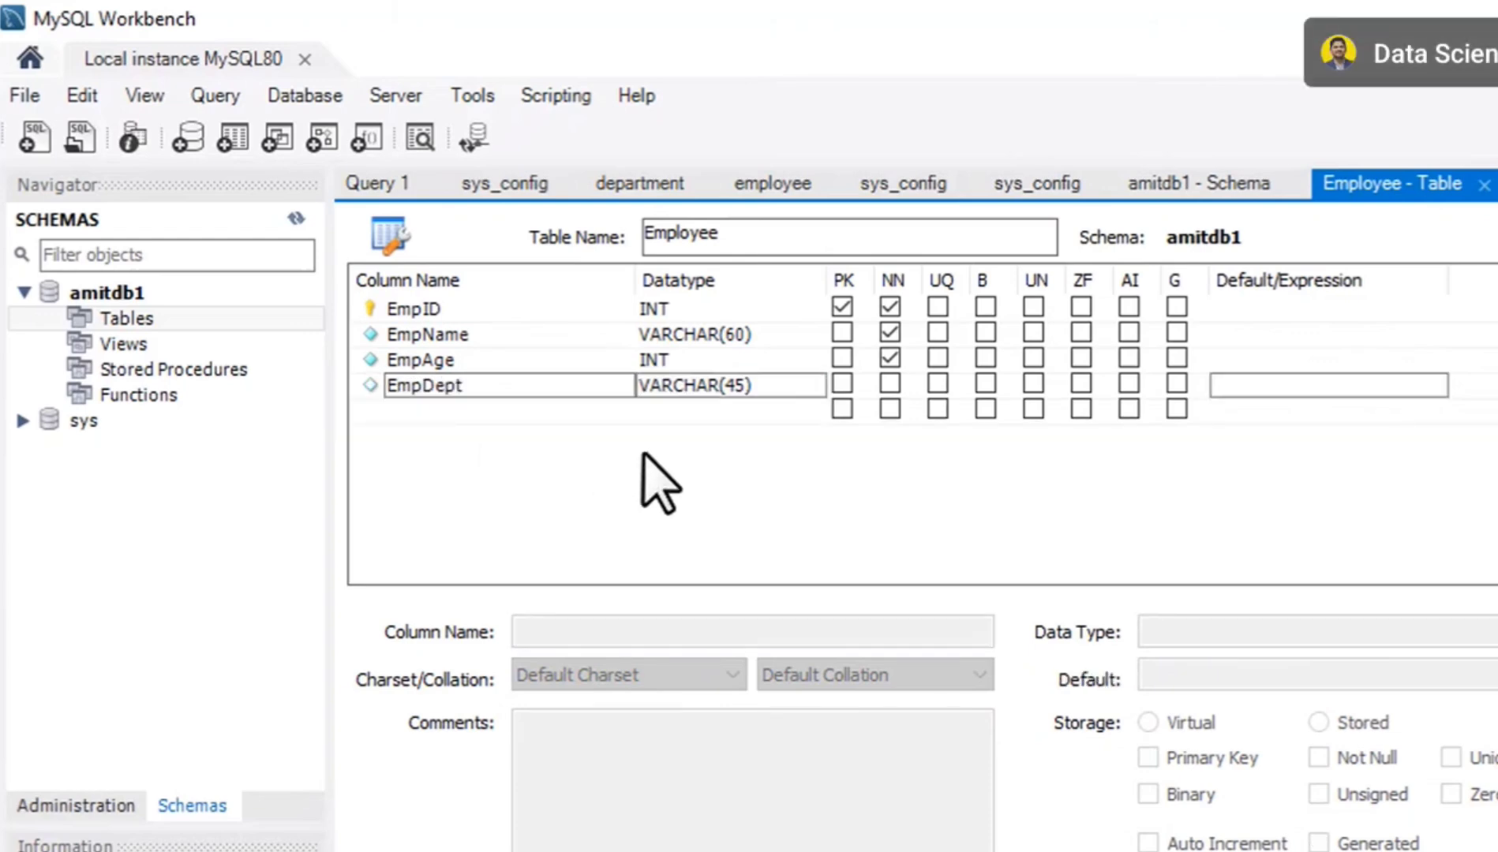
# Keep VARCHAR(45) as the EmpDept column's datatype and mark the column as not null.
pyautogui.click(764, 386)
pyautogui.click(765, 387)
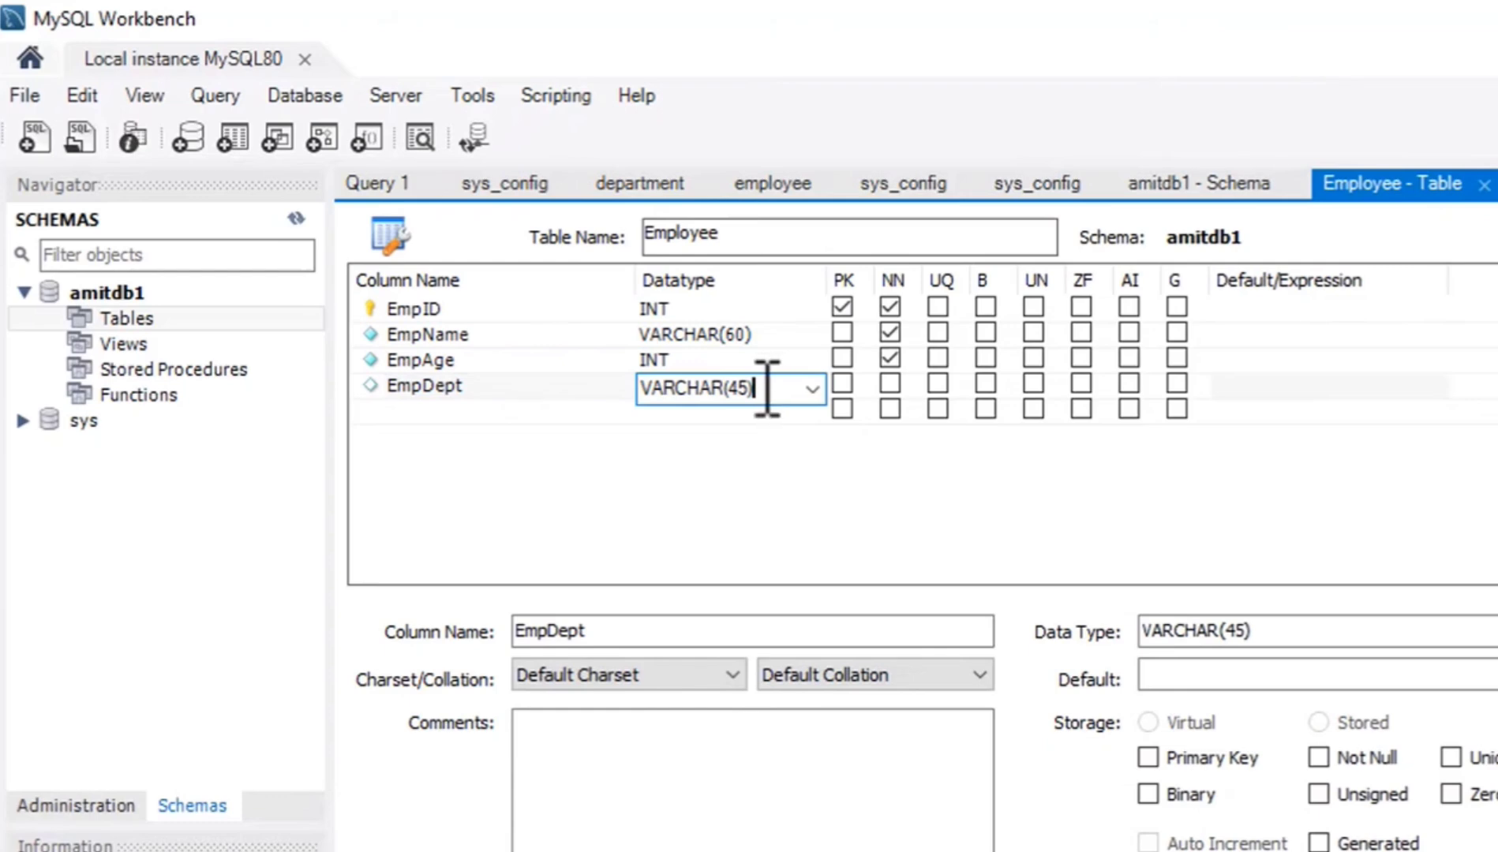
pyautogui.press('Return')
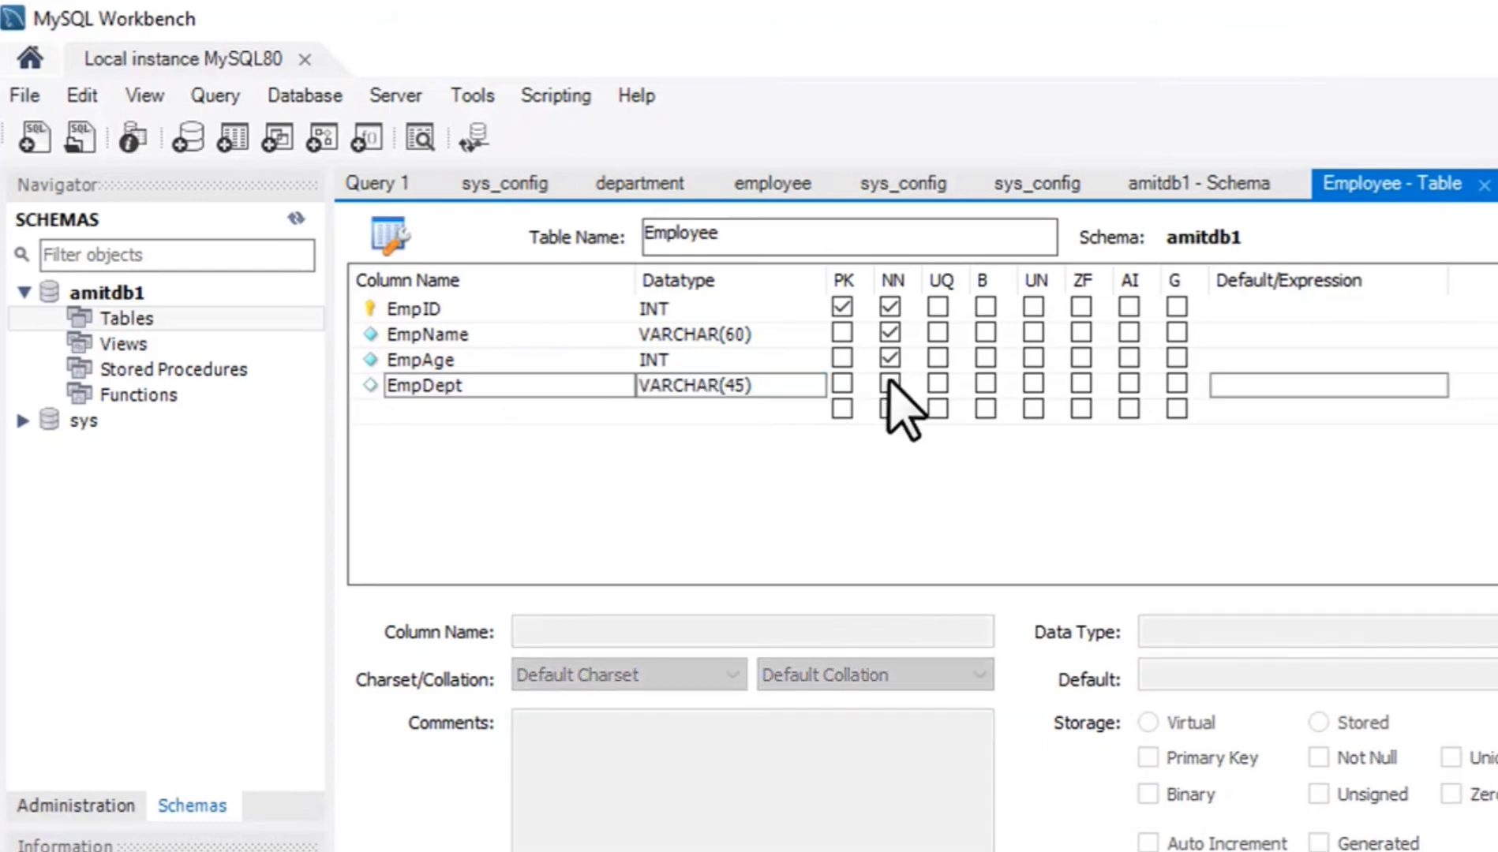
pyautogui.click(889, 385)
pyautogui.click(958, 515)
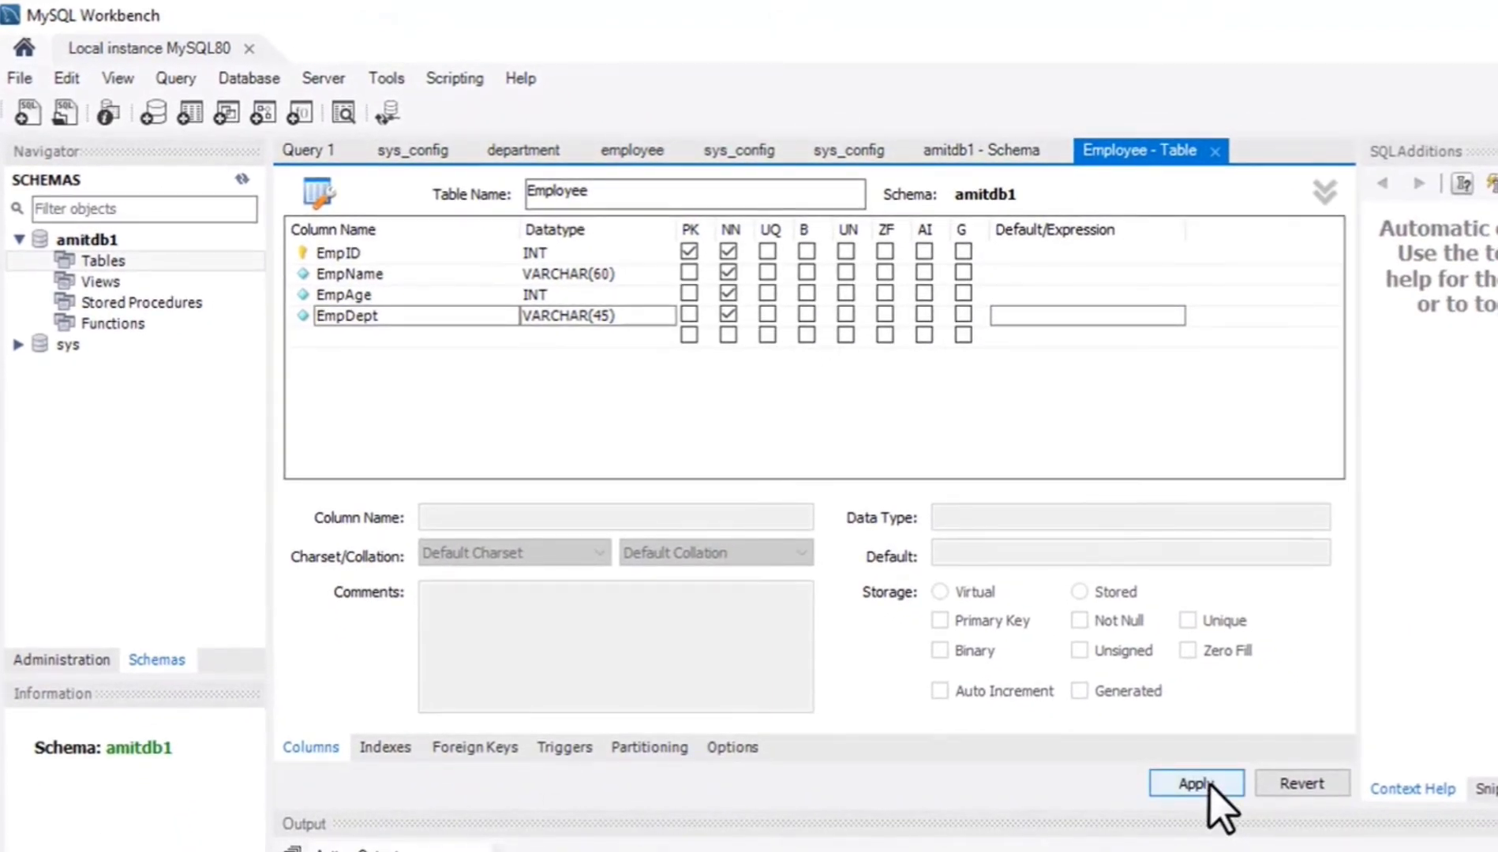
# Review the generated CREATE TABLE script for the Employee table and apply it to the amitdb1 database, finishing the wizard.
pyautogui.click(1212, 787)
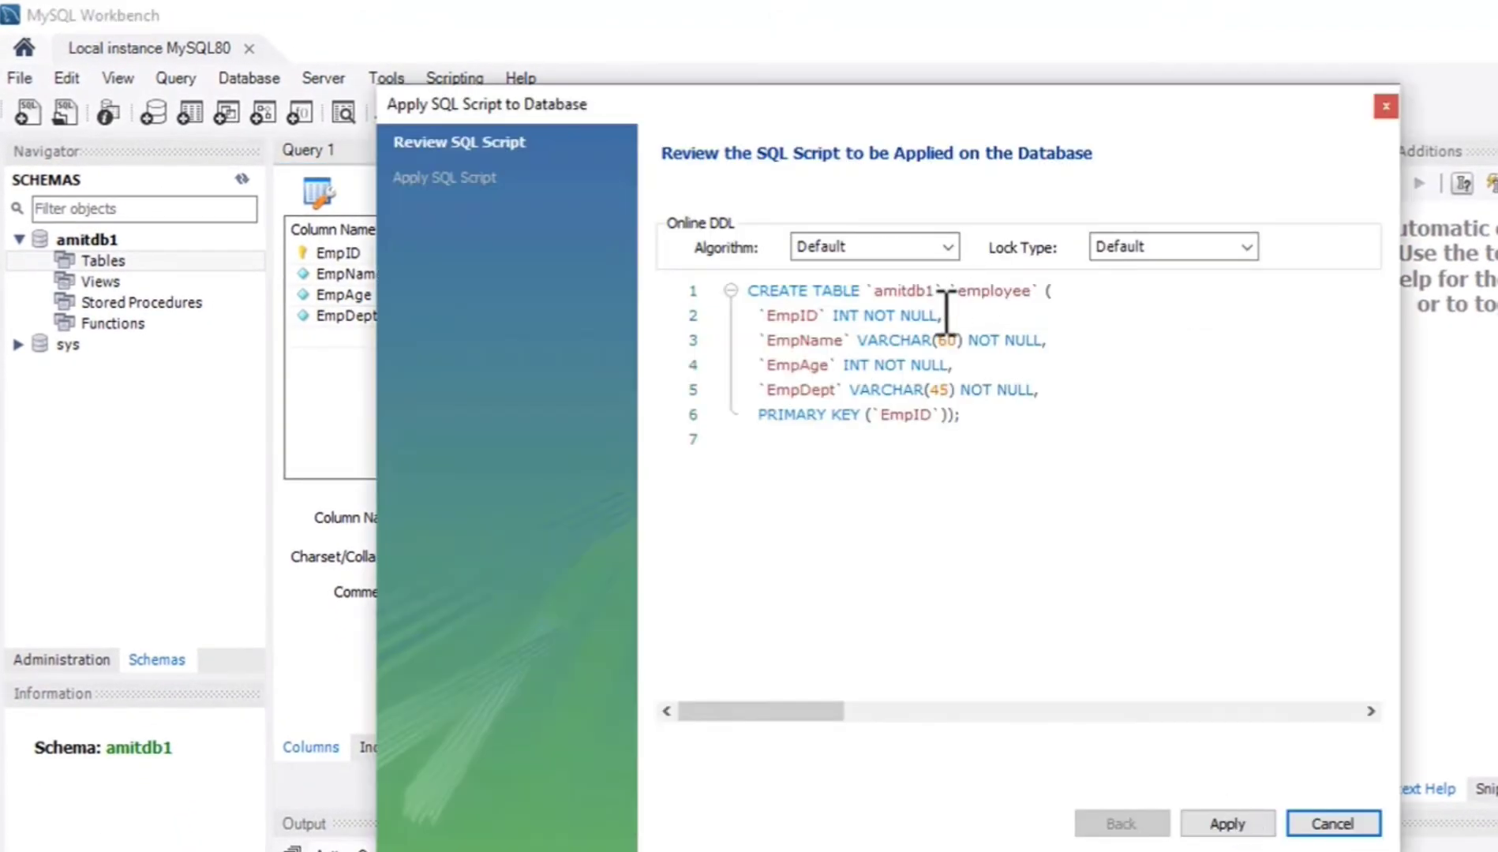
pyautogui.click(751, 292)
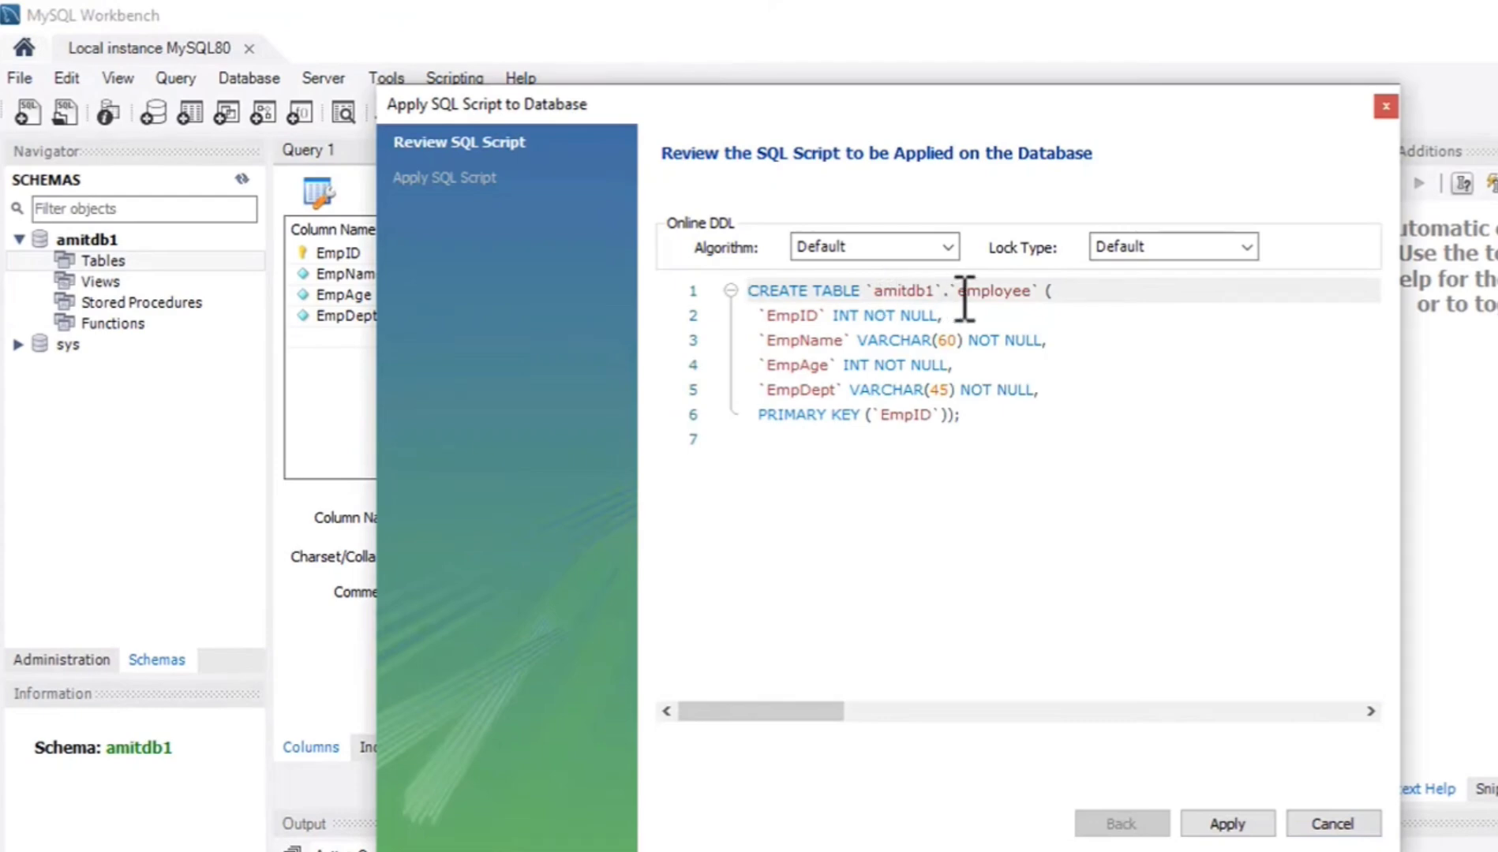
pyautogui.click(794, 314)
pyautogui.click(805, 364)
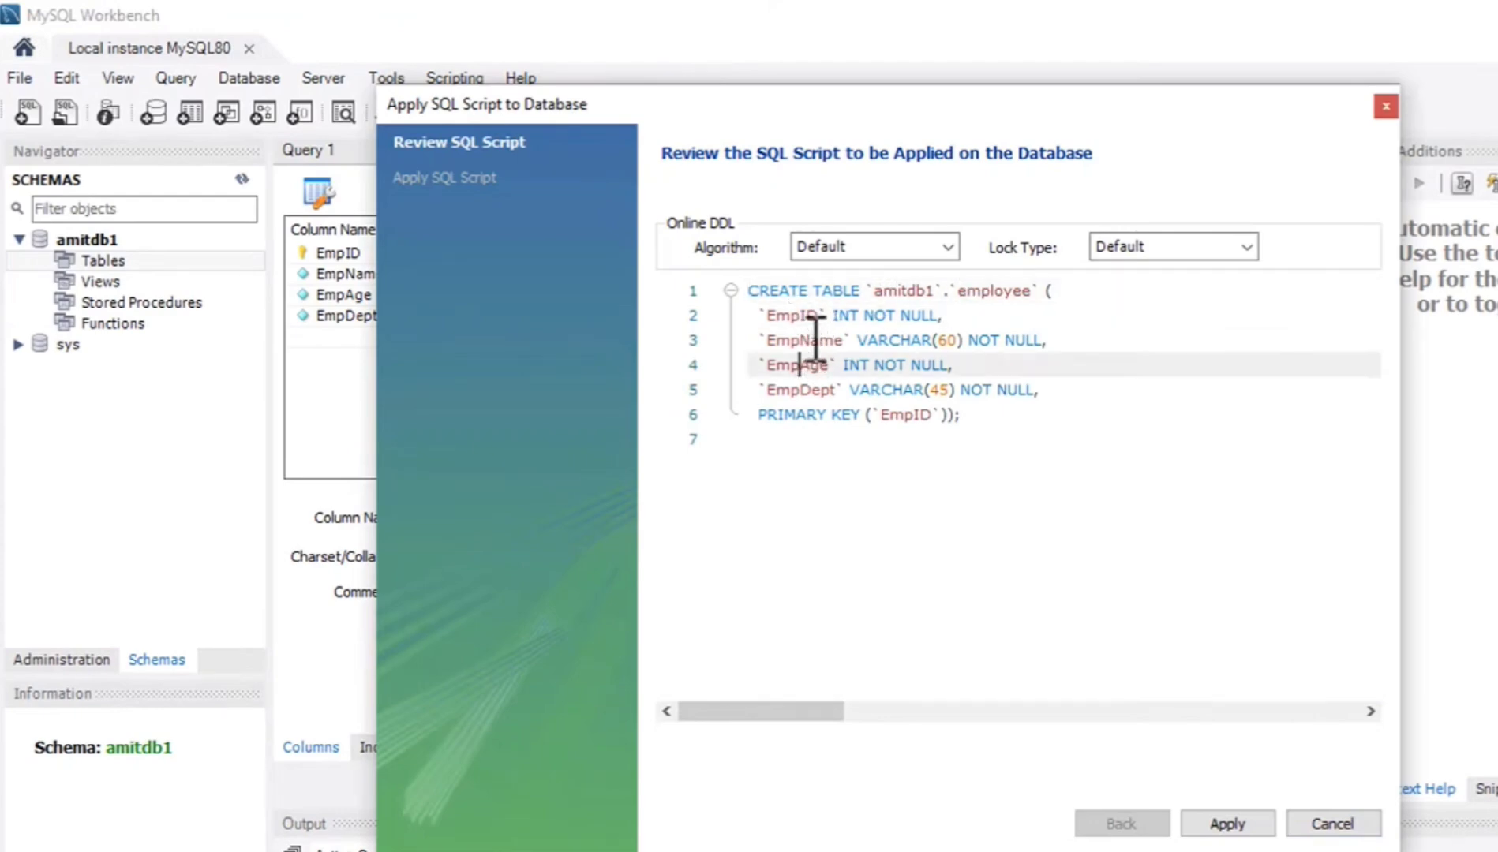
pyautogui.click(809, 340)
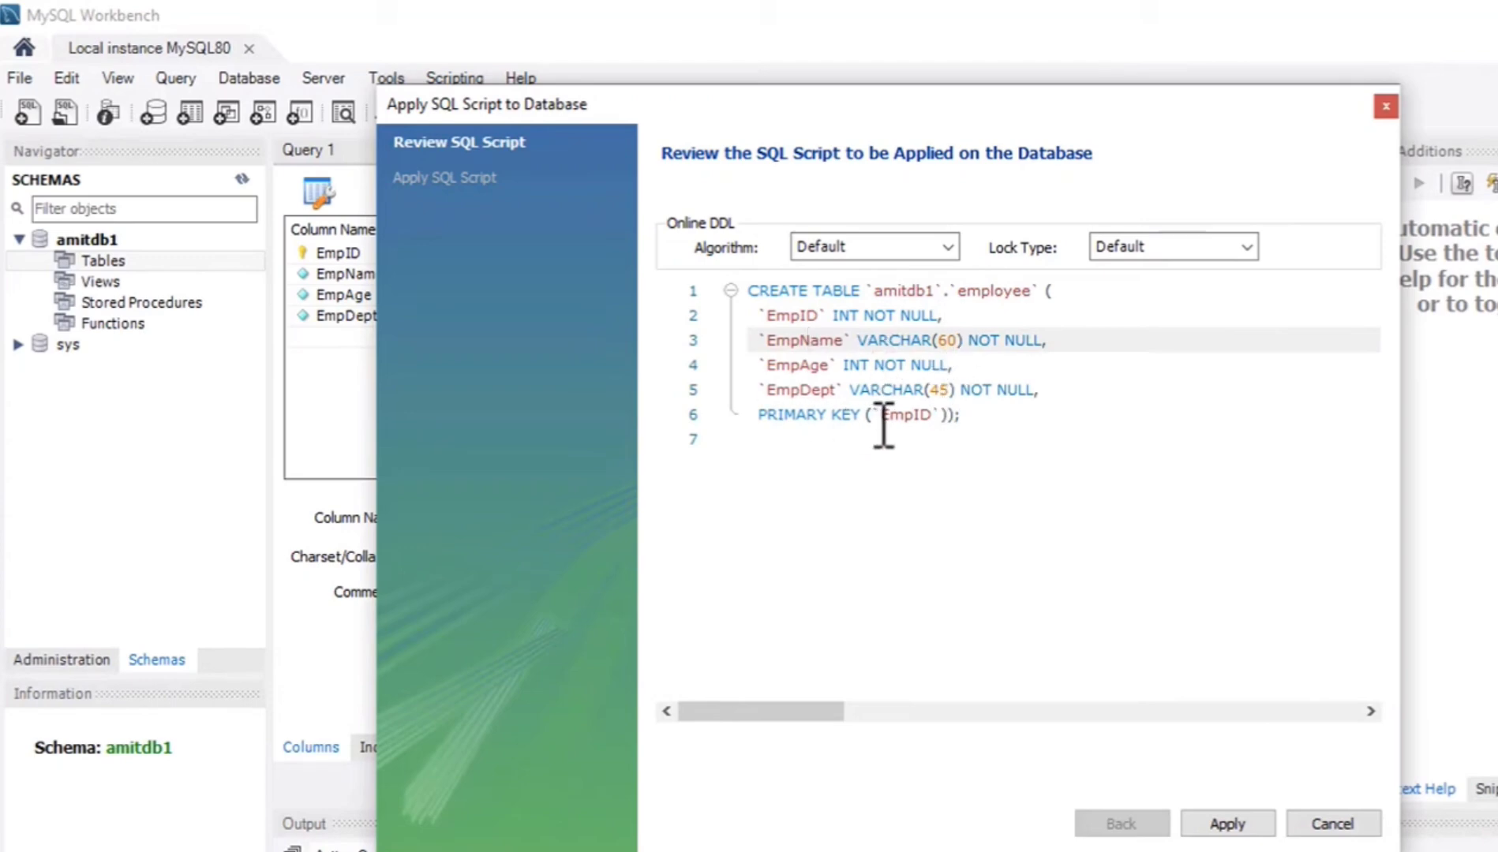
pyautogui.moveTo(880, 420); pyautogui.dragTo(939, 418)
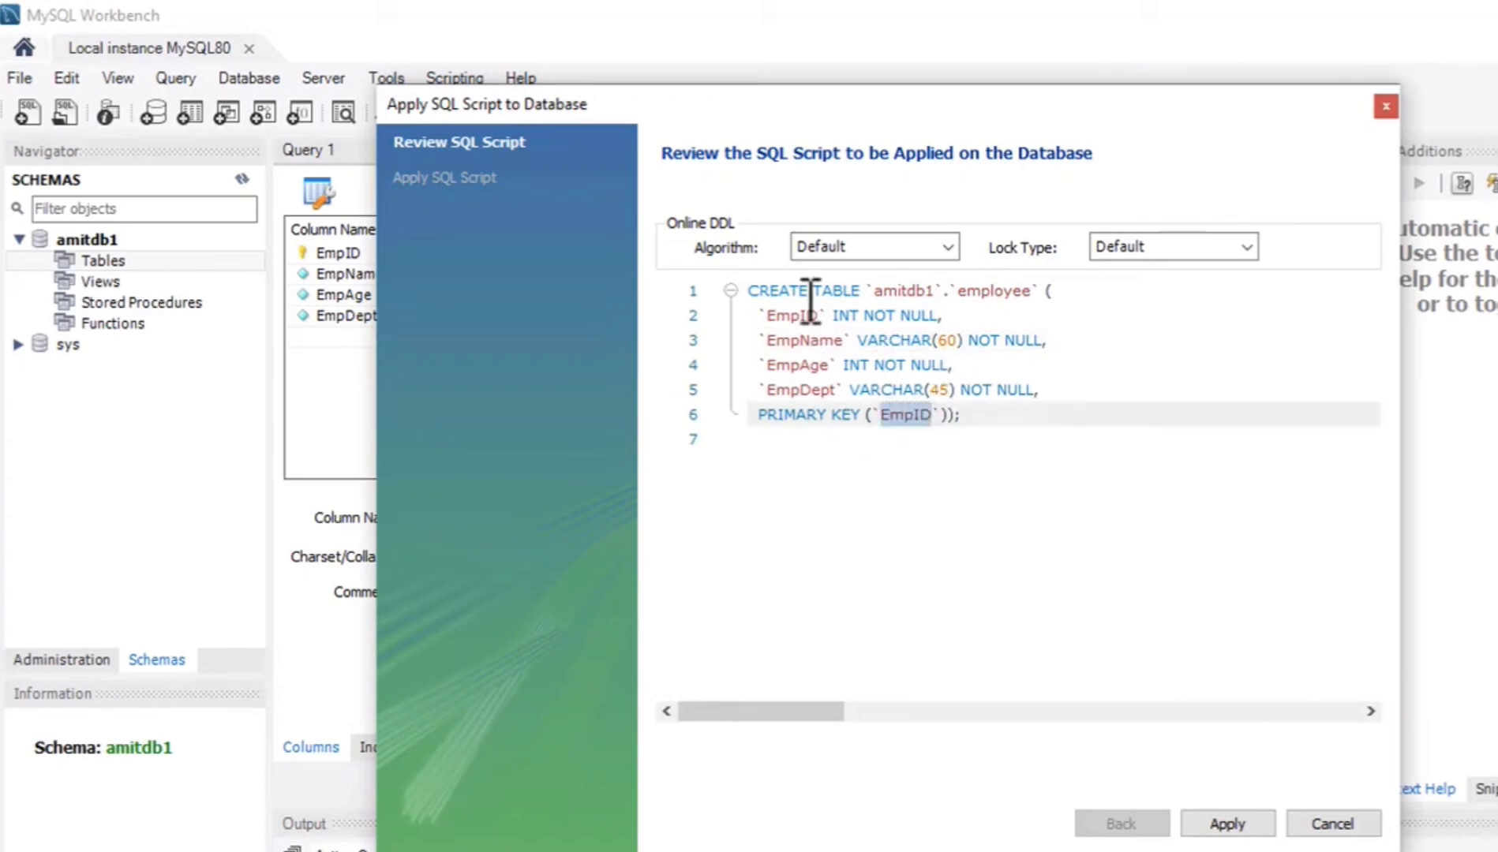
pyautogui.click(994, 485)
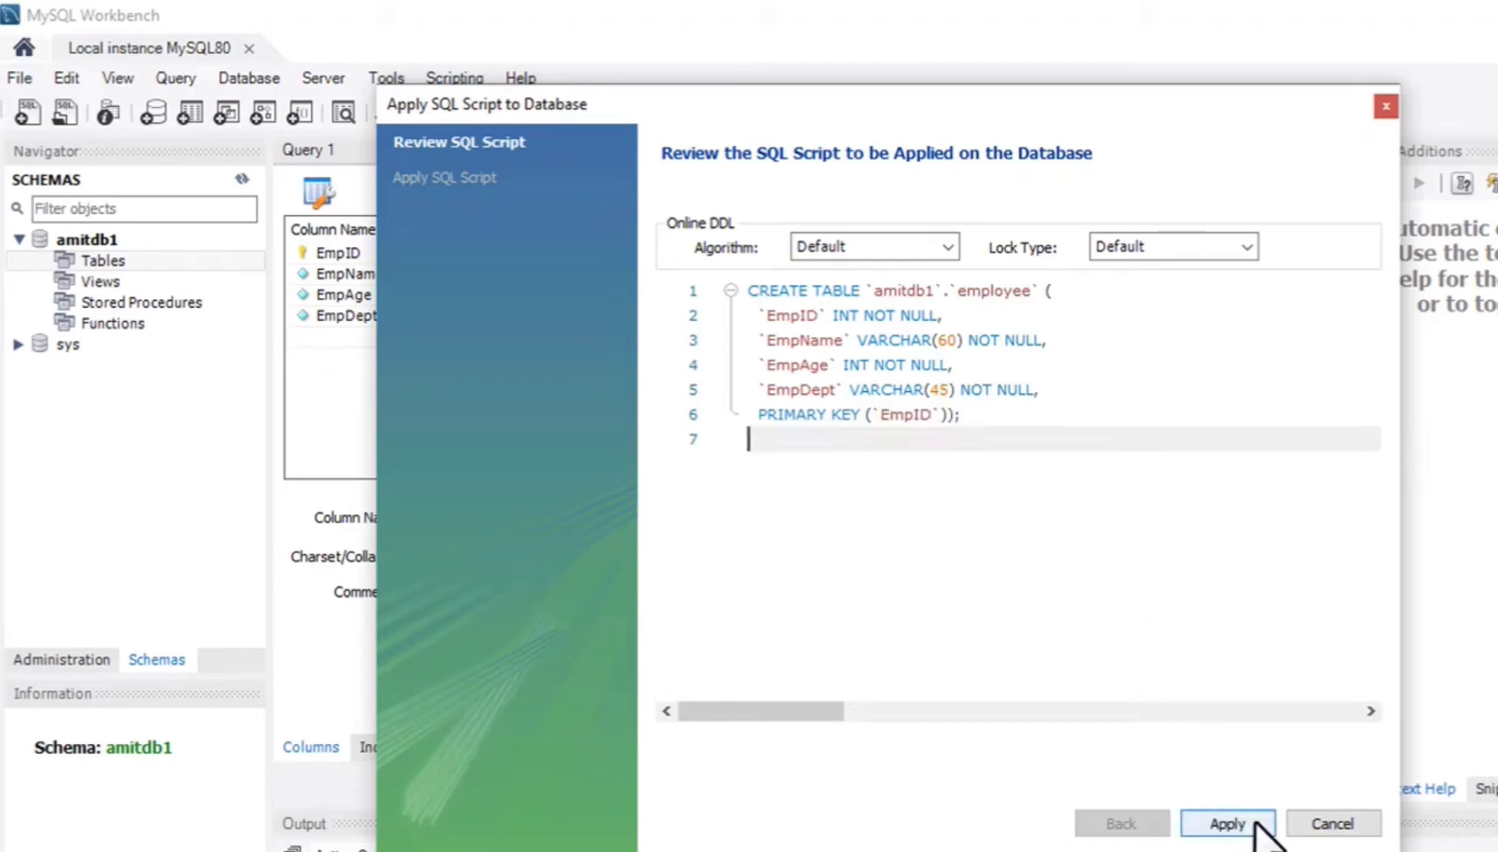
pyautogui.click(1227, 824)
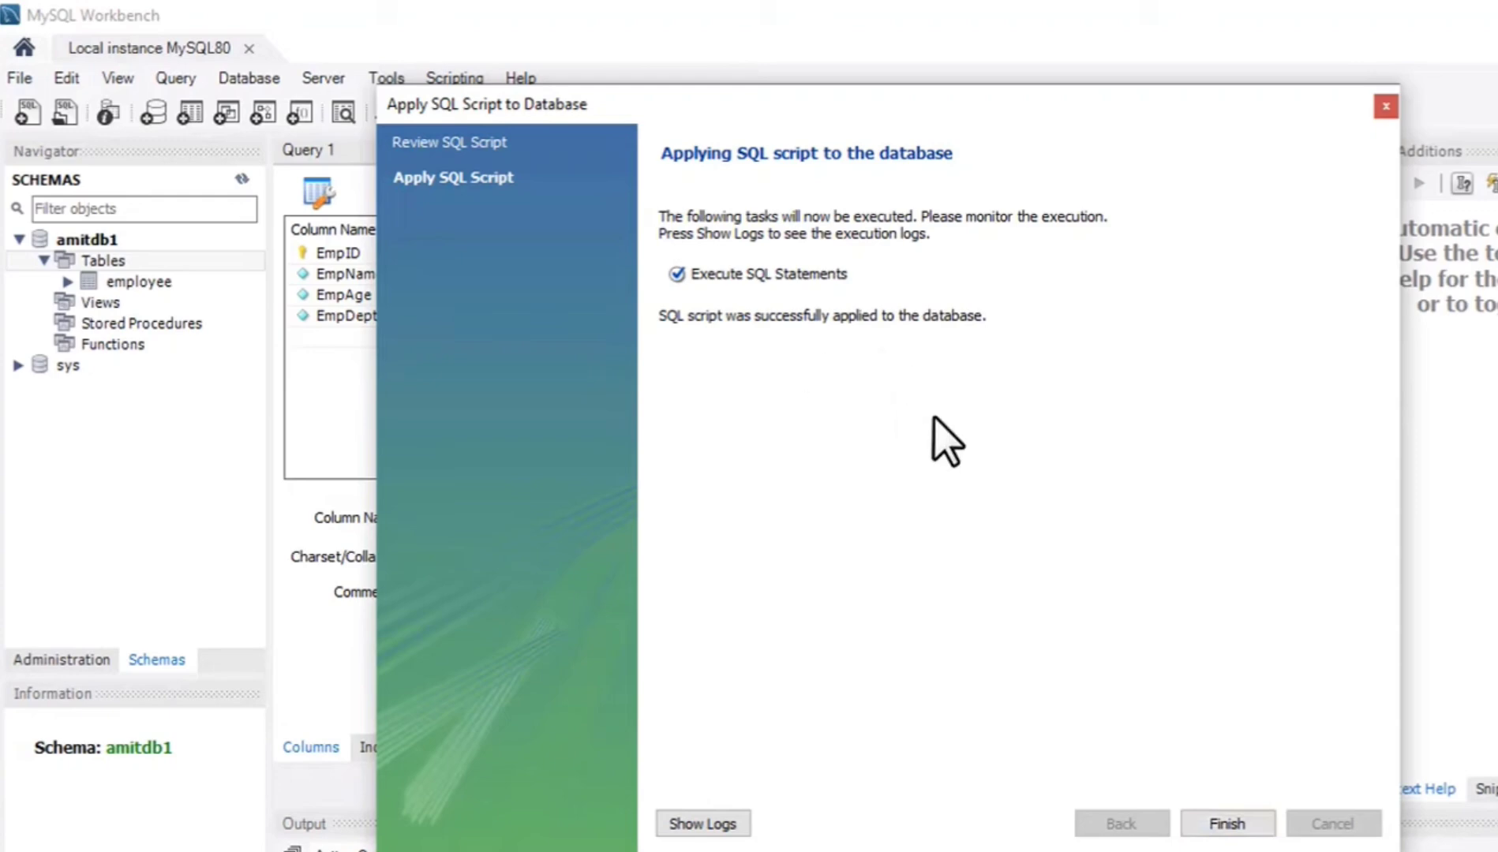
pyautogui.click(1227, 823)
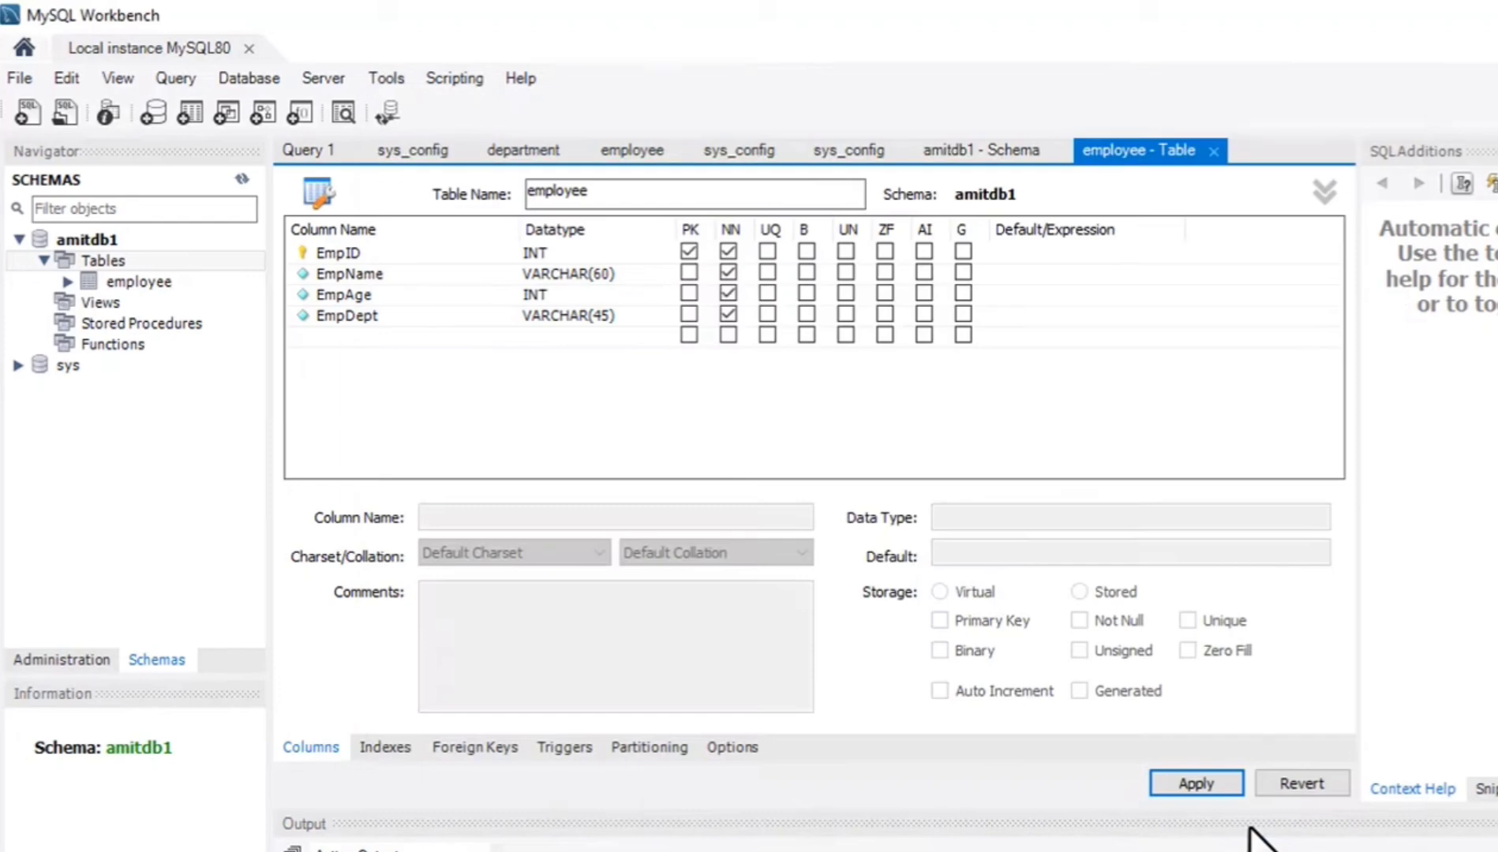
# Open the data rows of amitdb1's employee table in the result grid and enlarge the grid area.
pyautogui.doubleClick(85, 281)
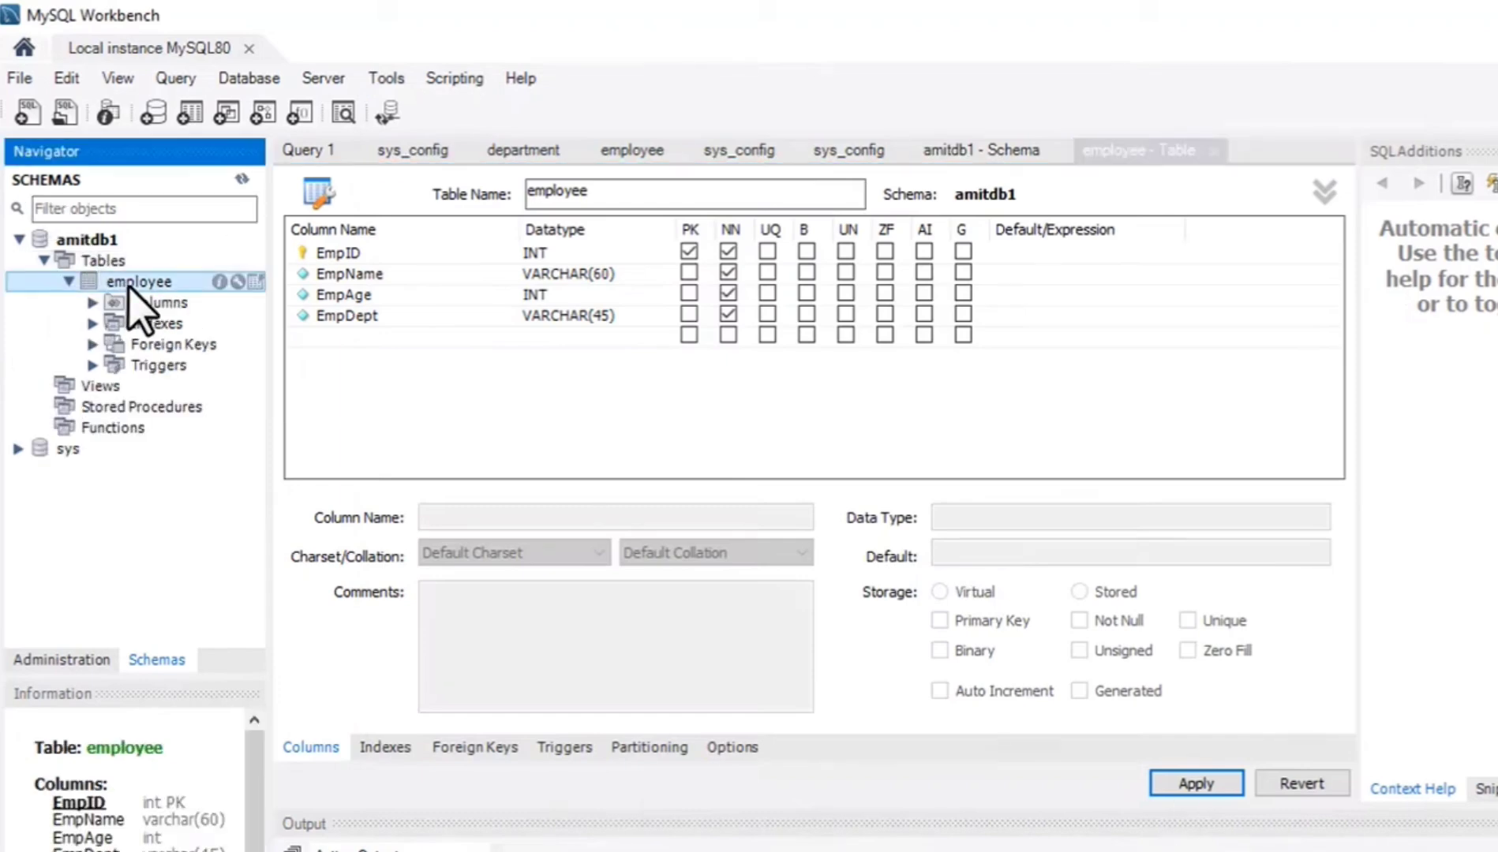
pyautogui.click(254, 282)
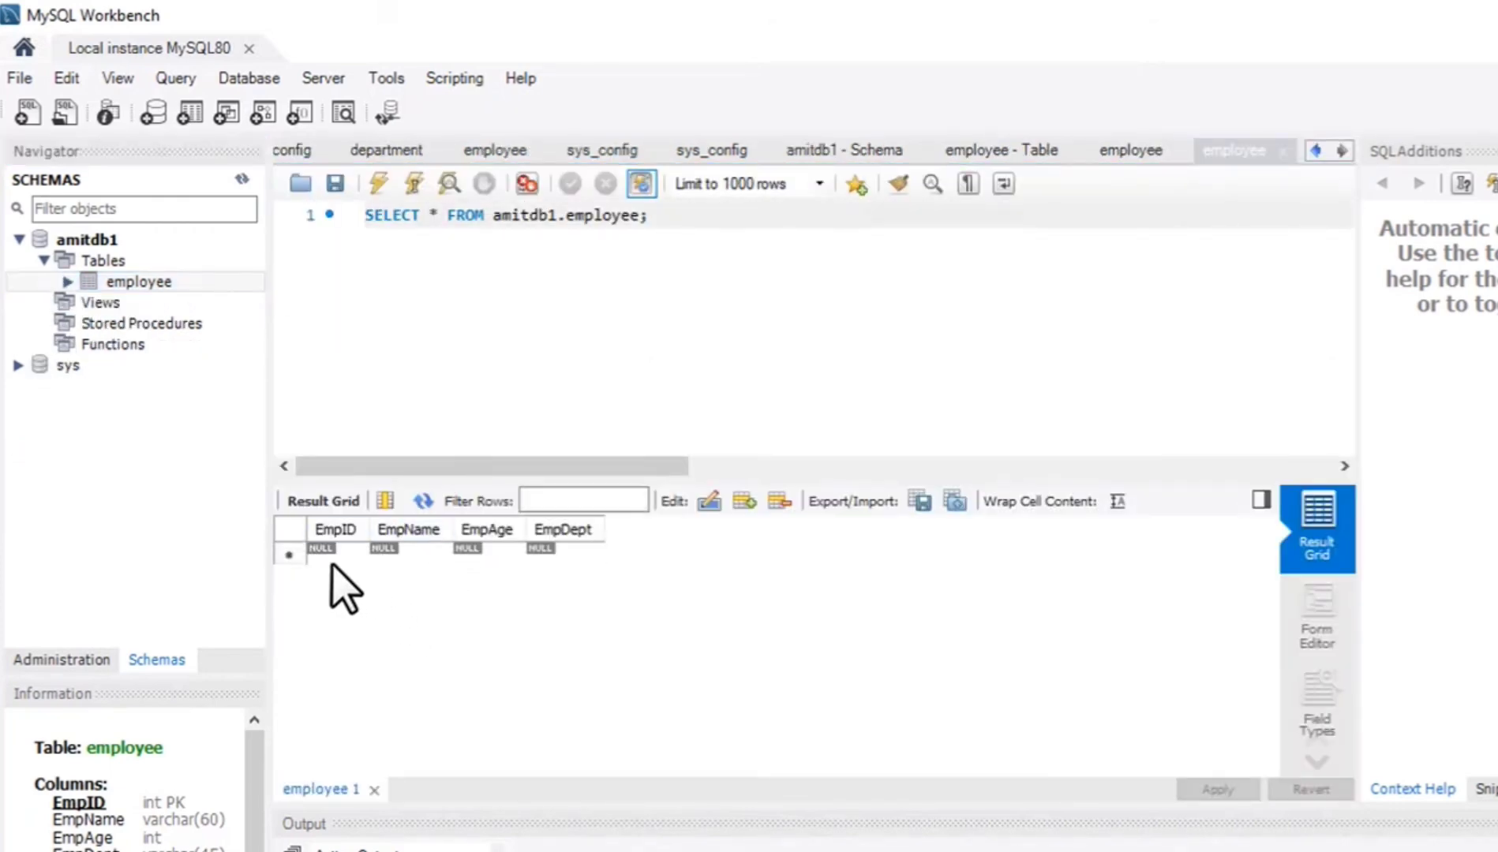
pyautogui.moveTo(298, 483); pyautogui.dragTo(309, 404)
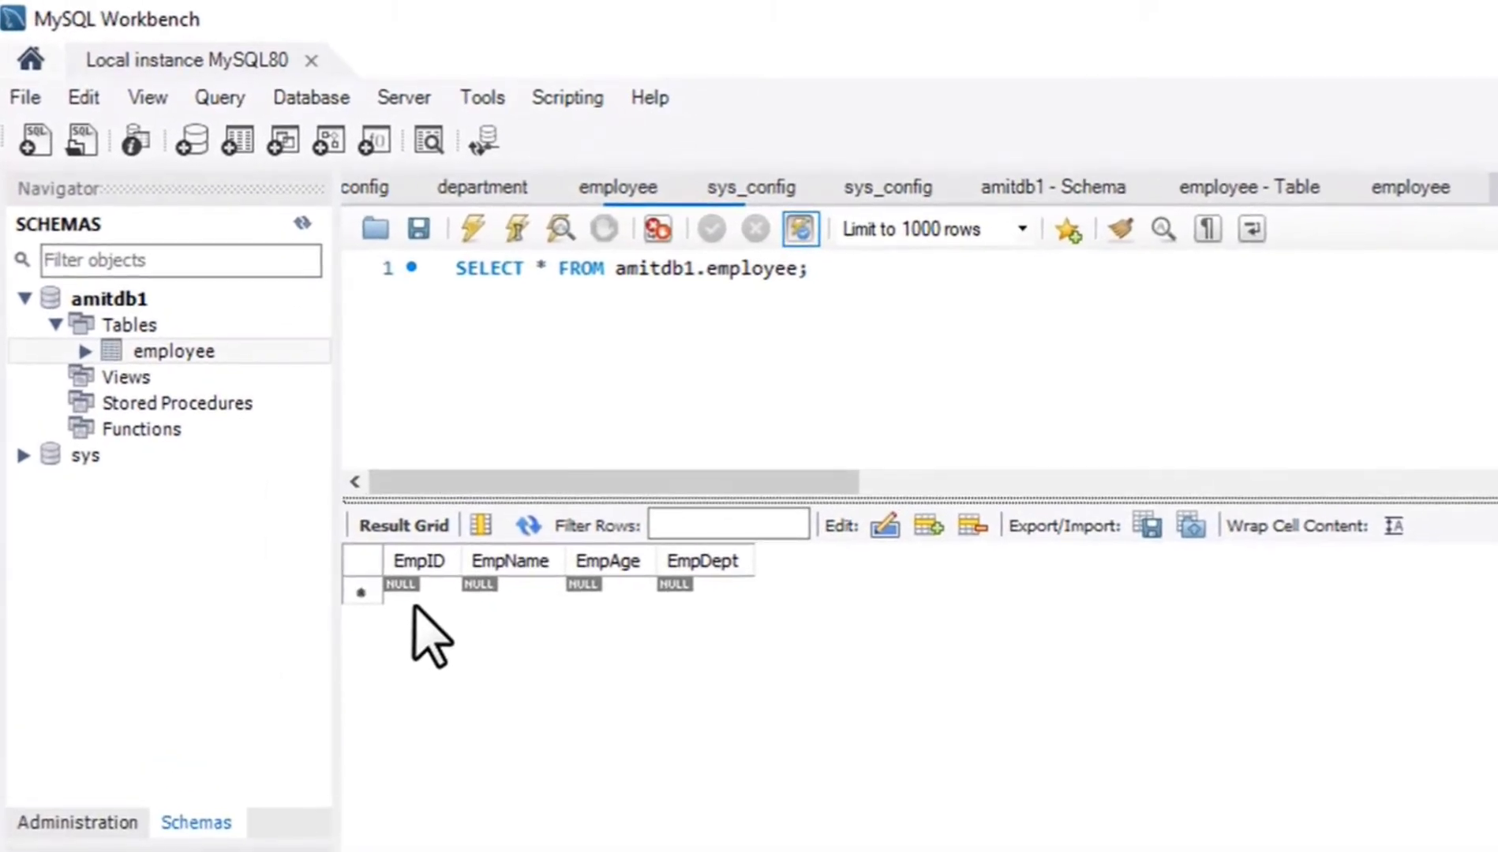
# Fill in the first employee row with EmpID 1, the employee's name, EmpAge 25 and EmpDept Operations.
pyautogui.click(419, 592)
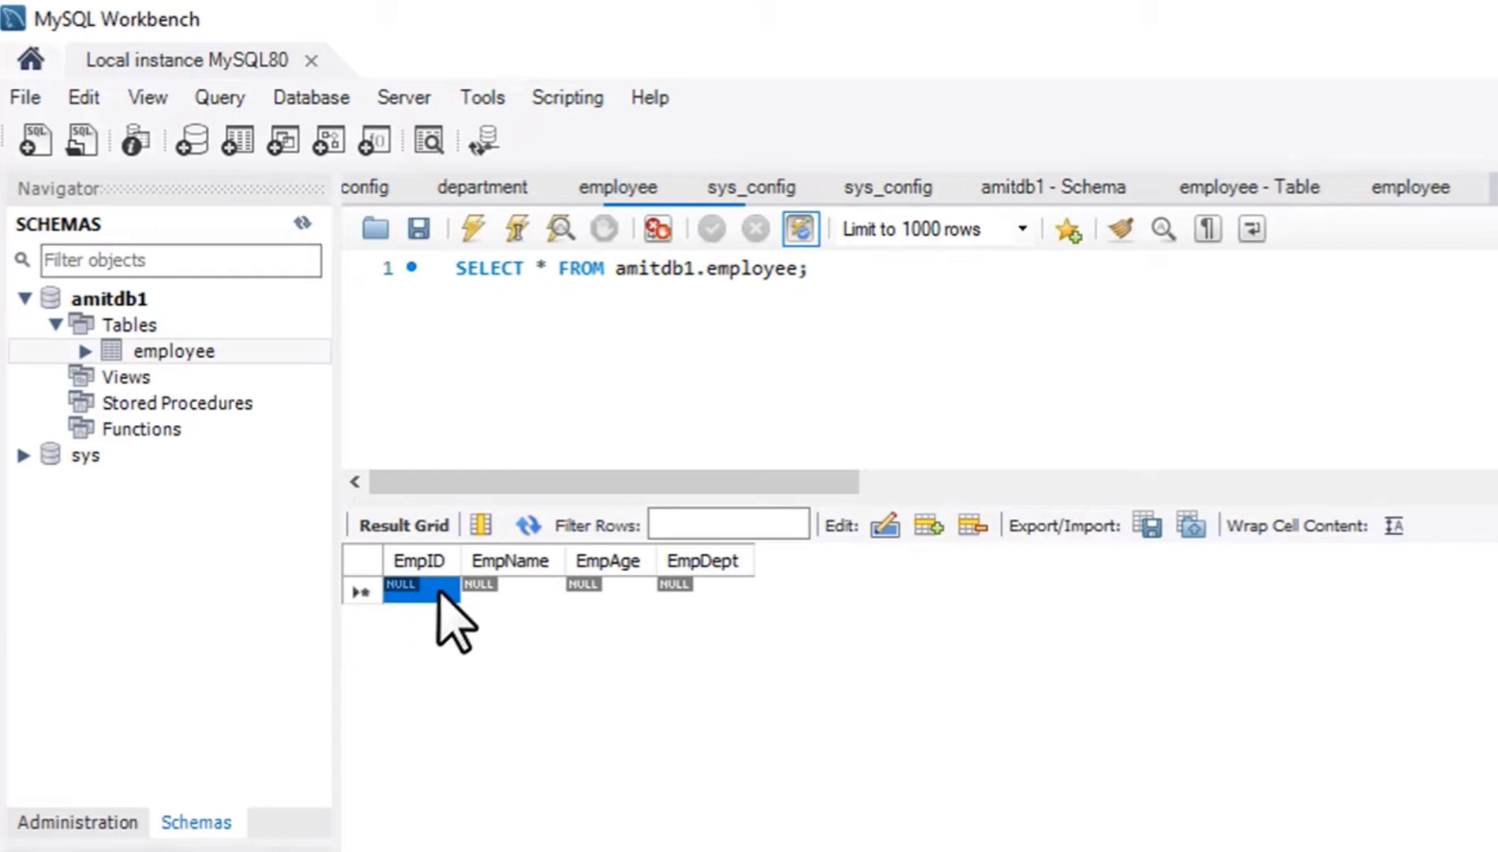
pyautogui.doubleClick(446, 592)
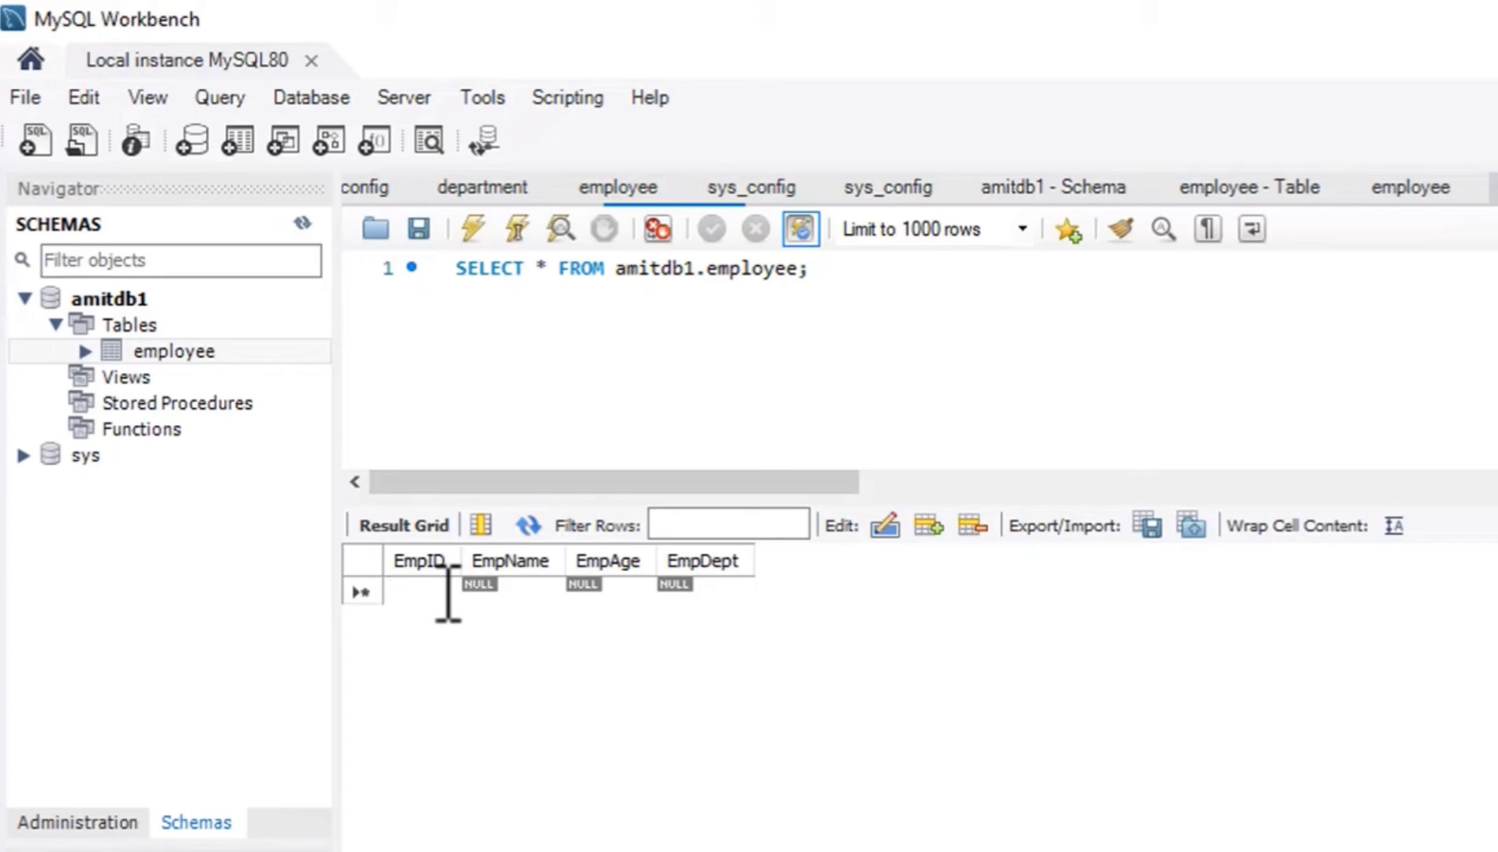
pyautogui.write('1')
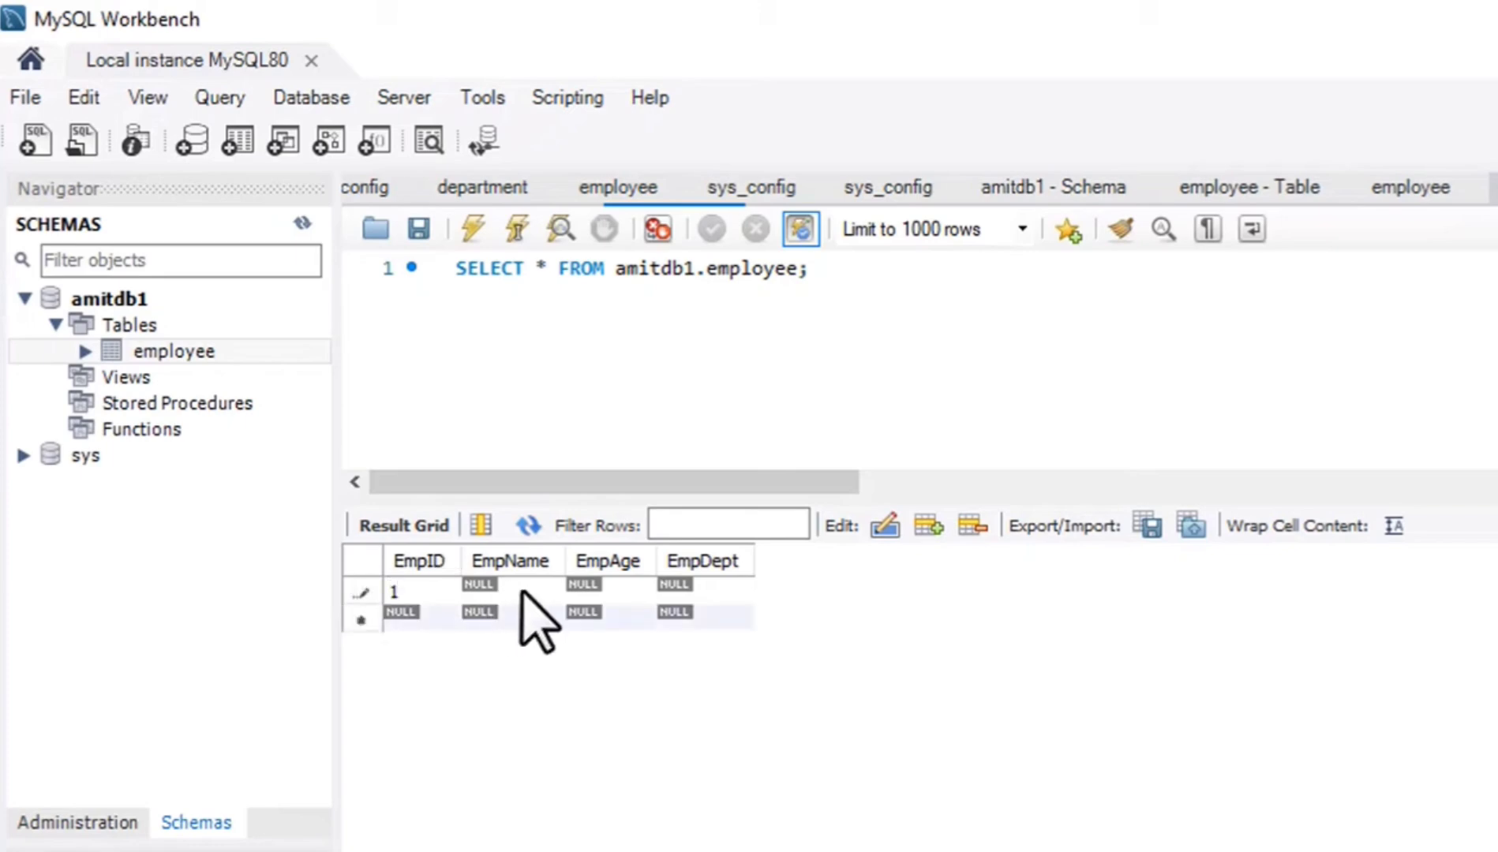
pyautogui.doubleClick(525, 591)
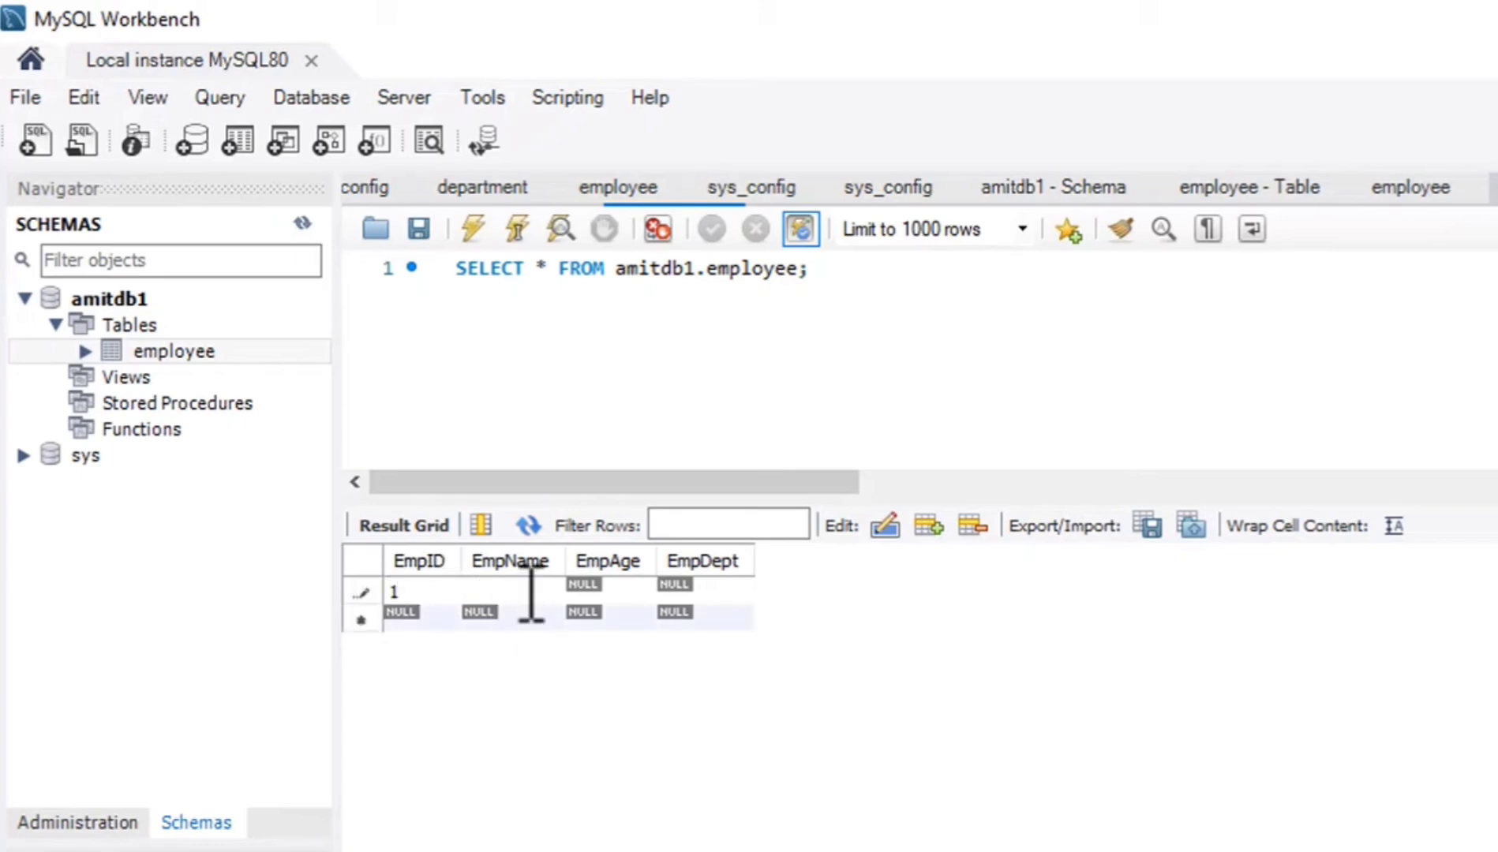
pyautogui.write('Tom')
pyautogui.doubleClick(624, 591)
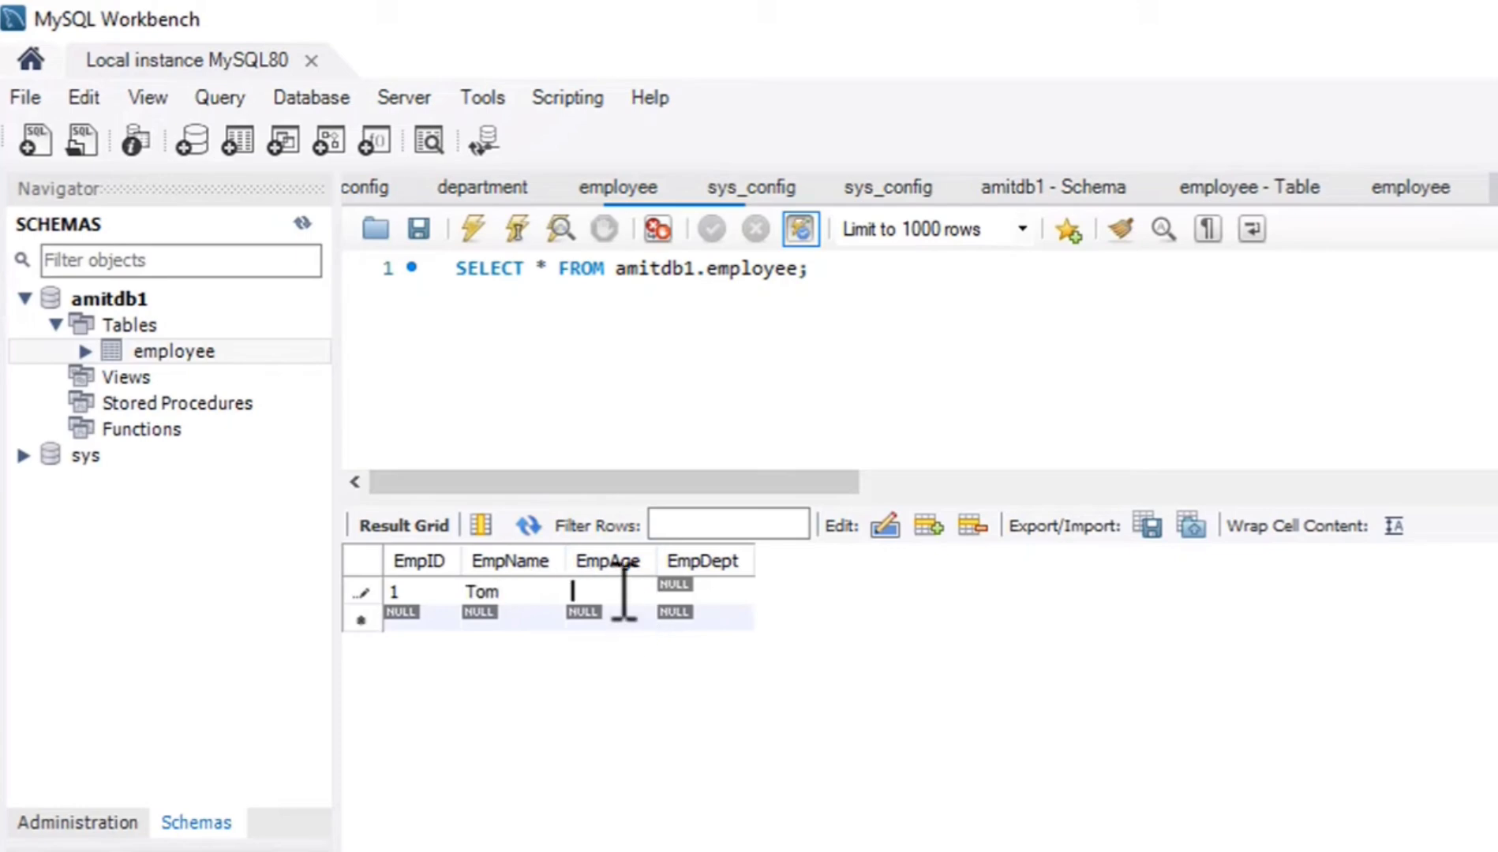
pyautogui.doubleClick(710, 592)
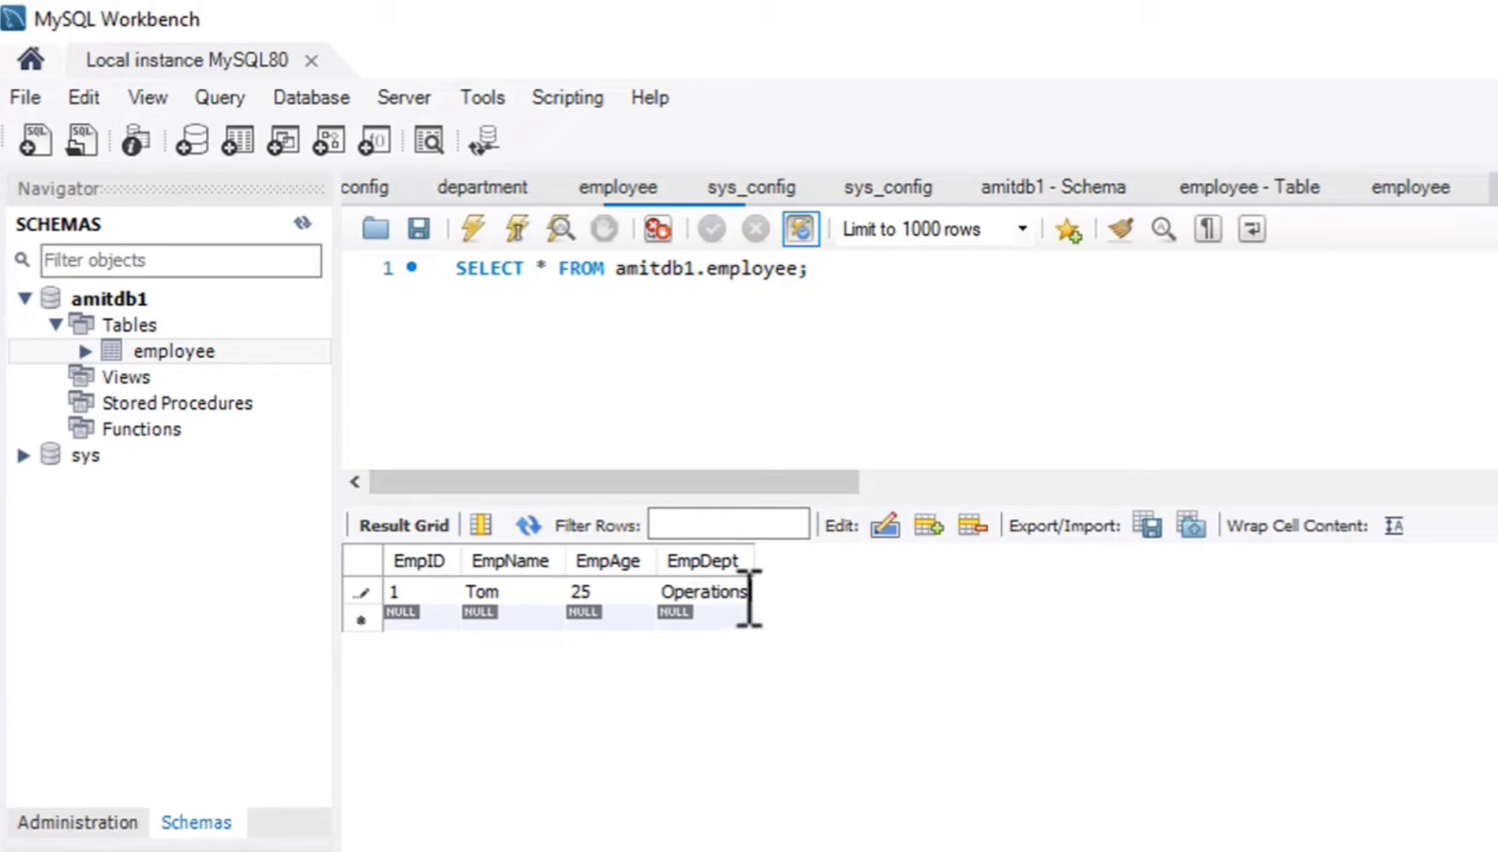
# Add a second employee row with EmpID 2, the employee's name, EmpAge 23 and EmpDept Finance.
pyautogui.doubleClick(430, 622)
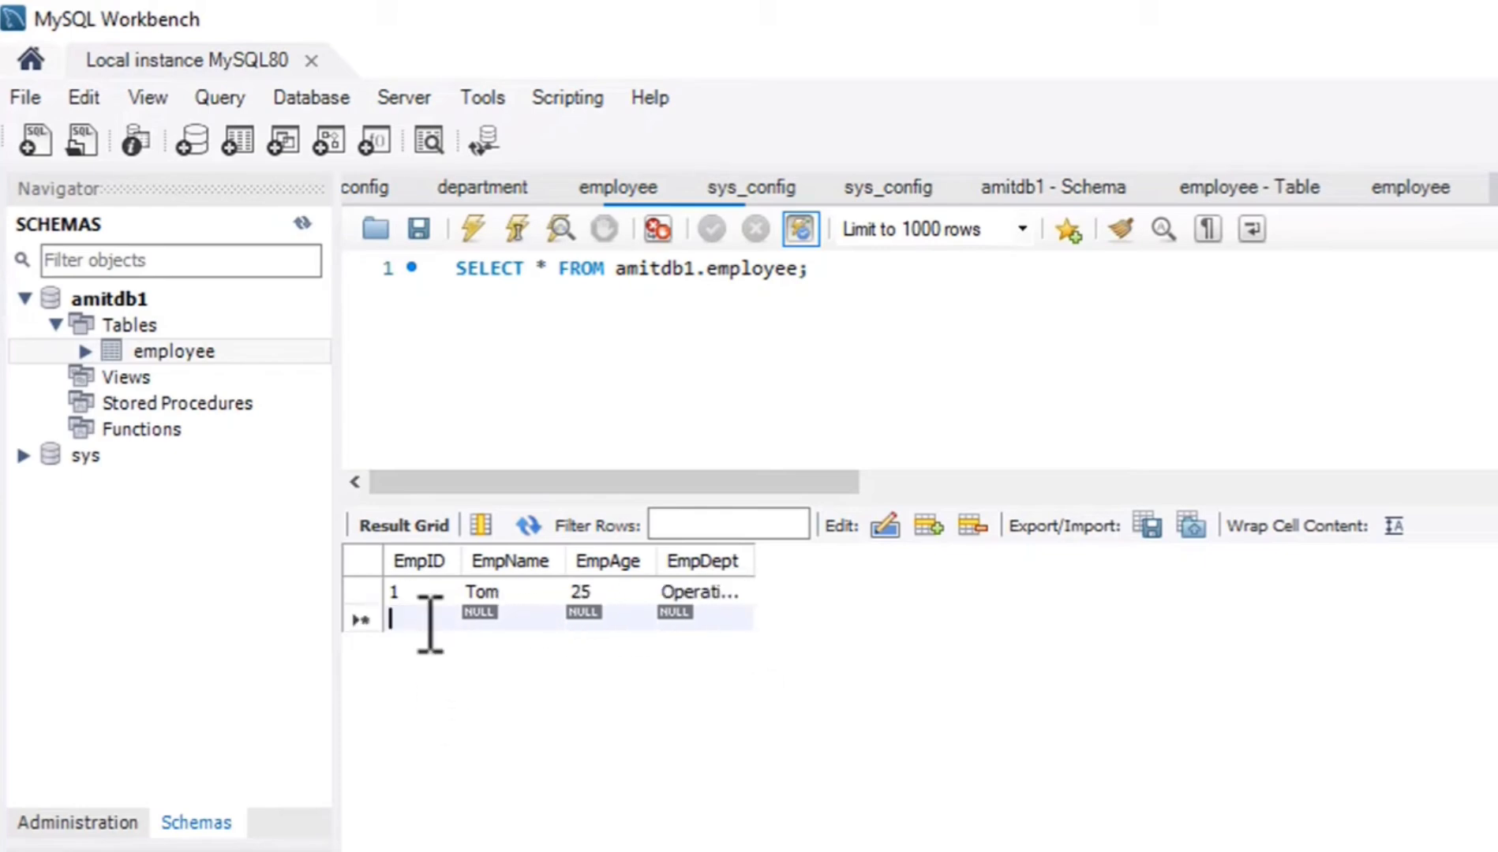
pyautogui.write('2')
pyautogui.doubleClick(502, 621)
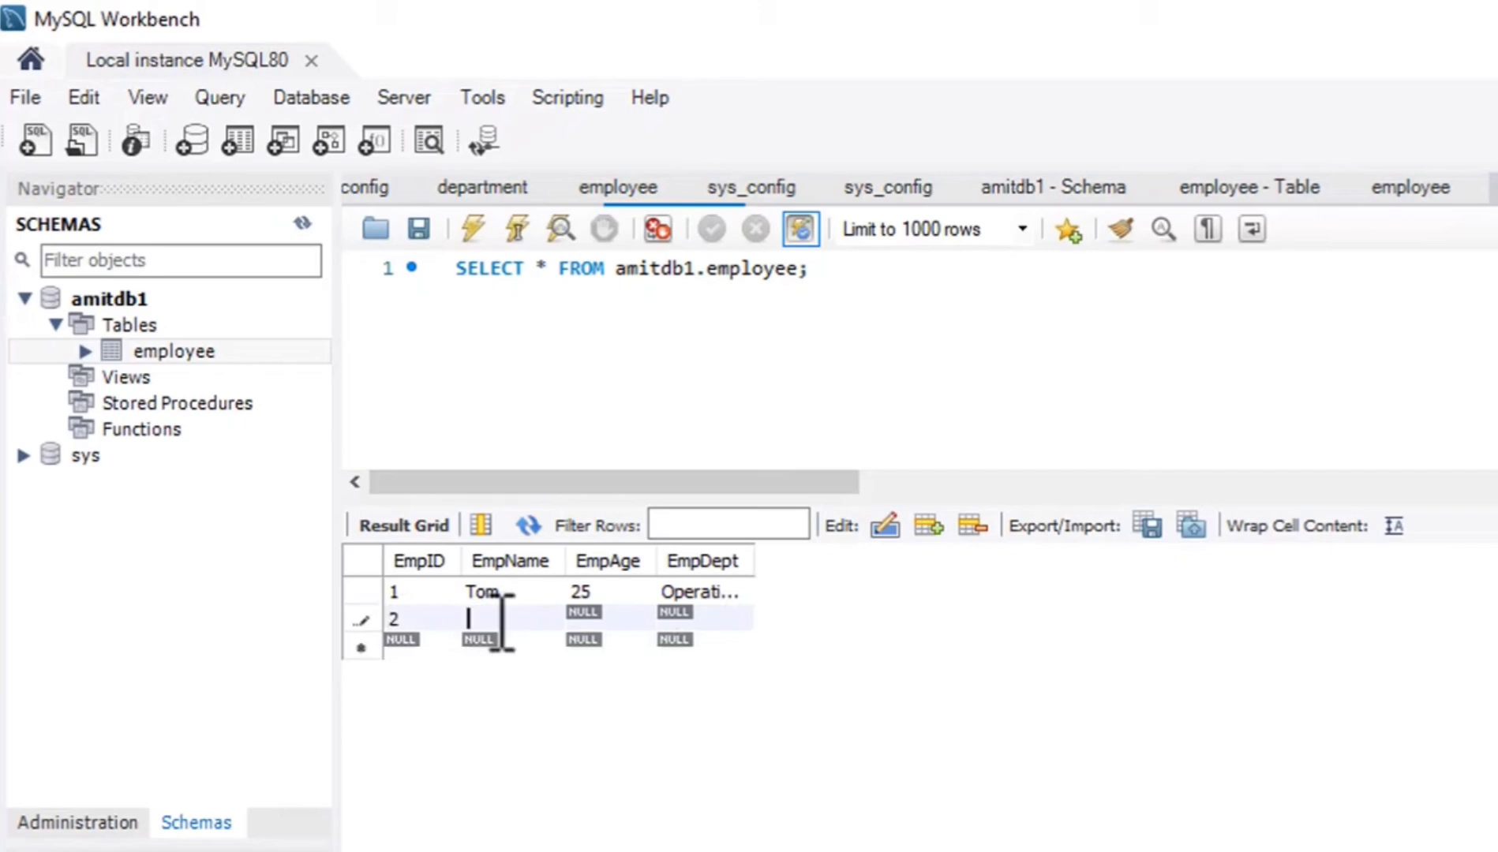
pyautogui.write('Emma')
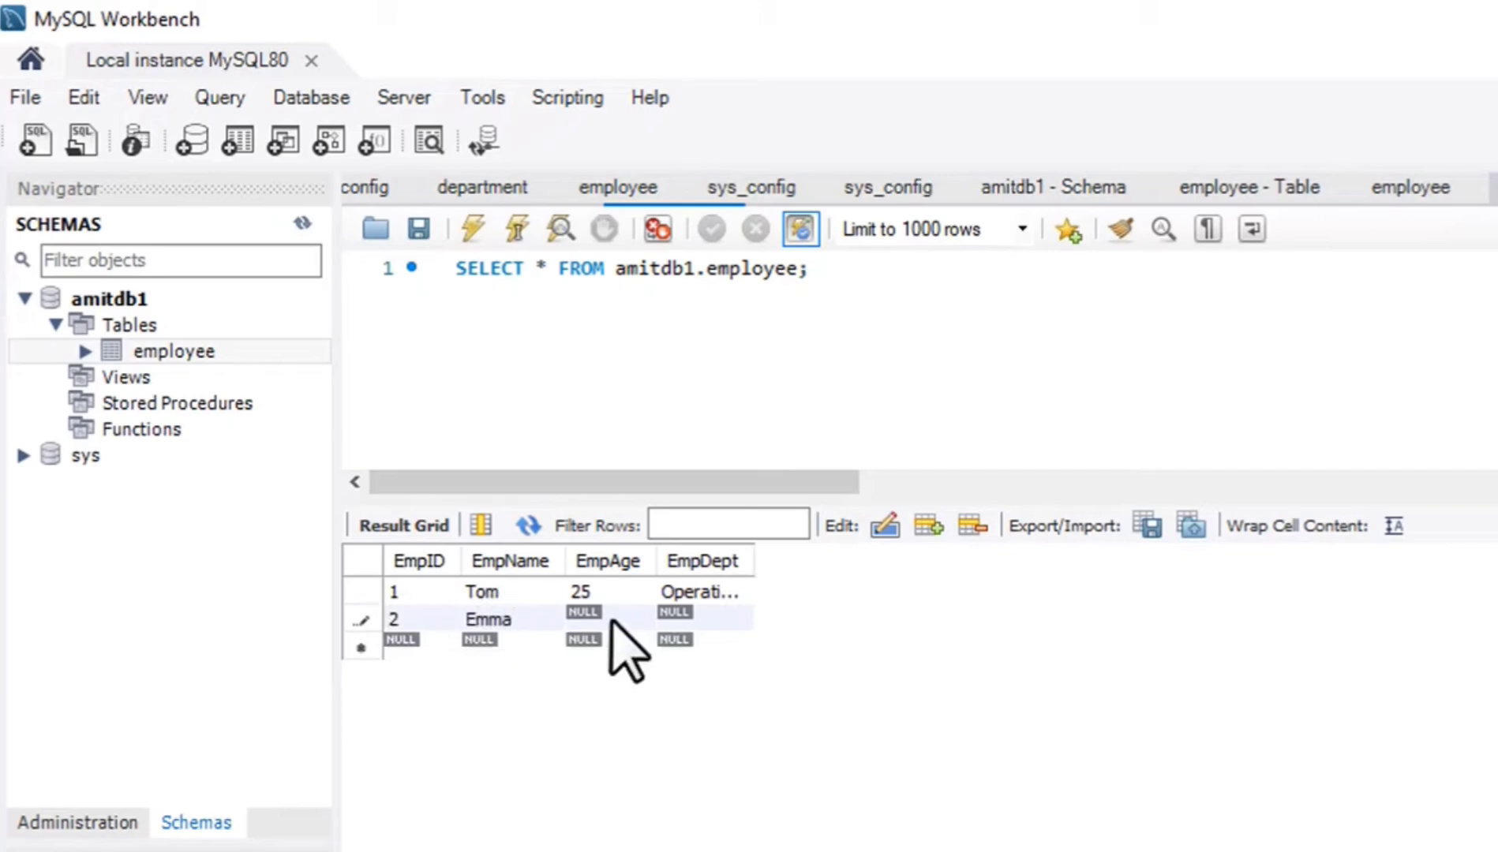
pyautogui.doubleClick(623, 622)
pyautogui.write('23')
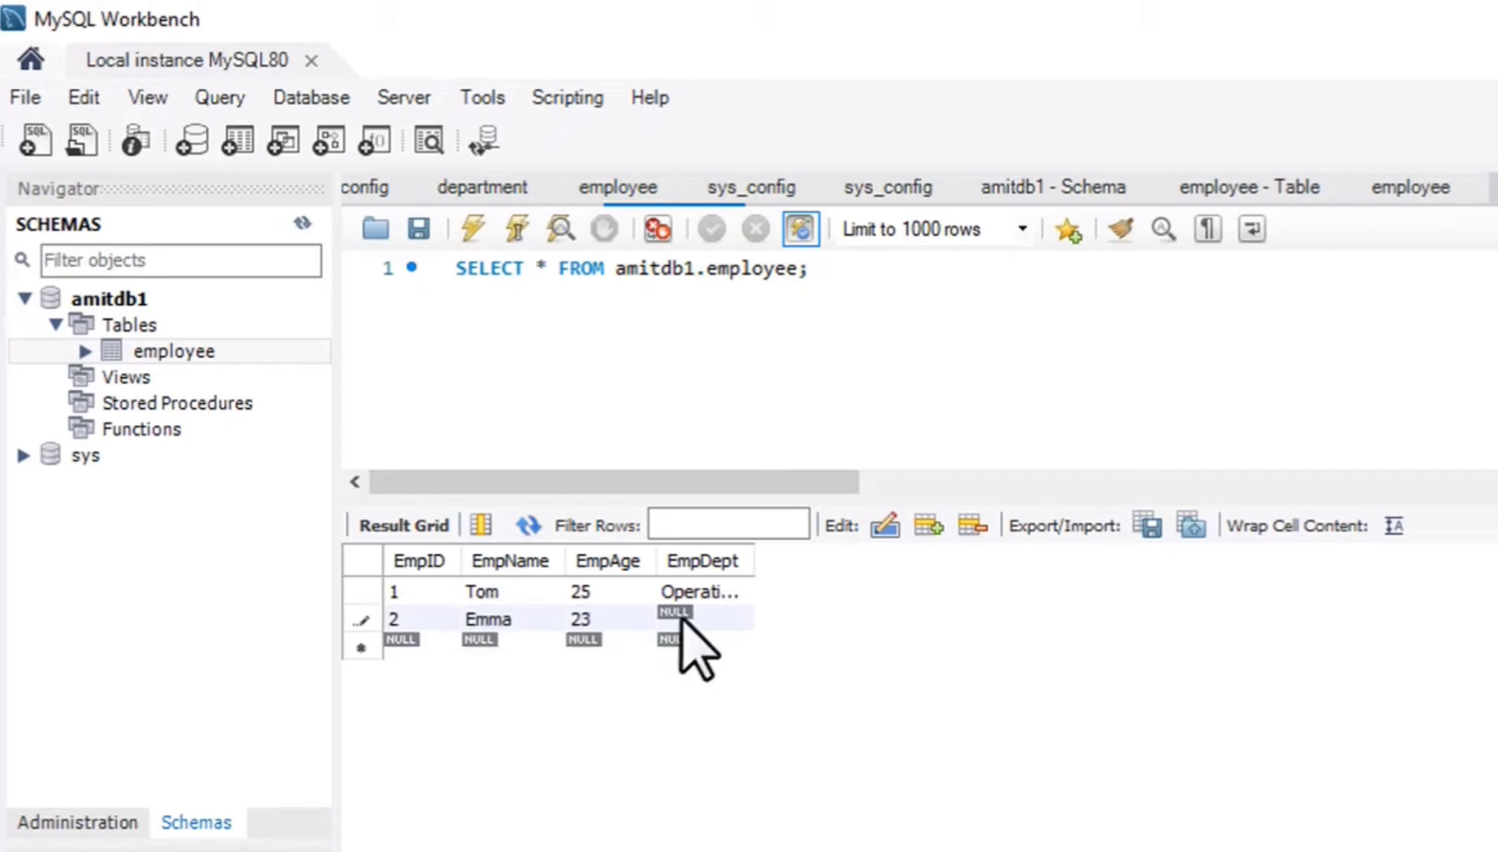
pyautogui.doubleClick(685, 620)
pyautogui.write('F')
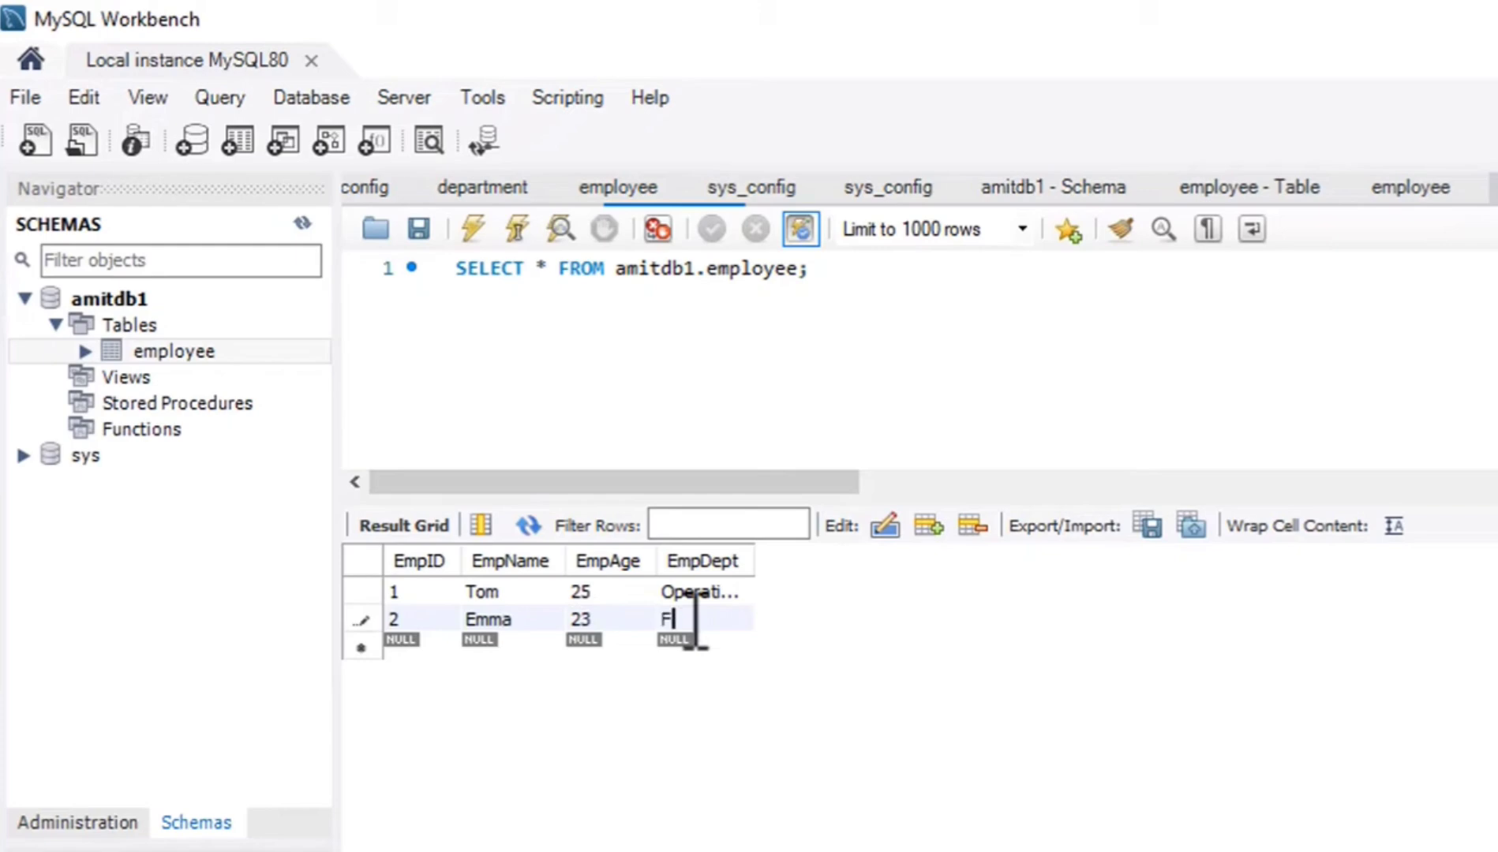
pyautogui.write('inance')
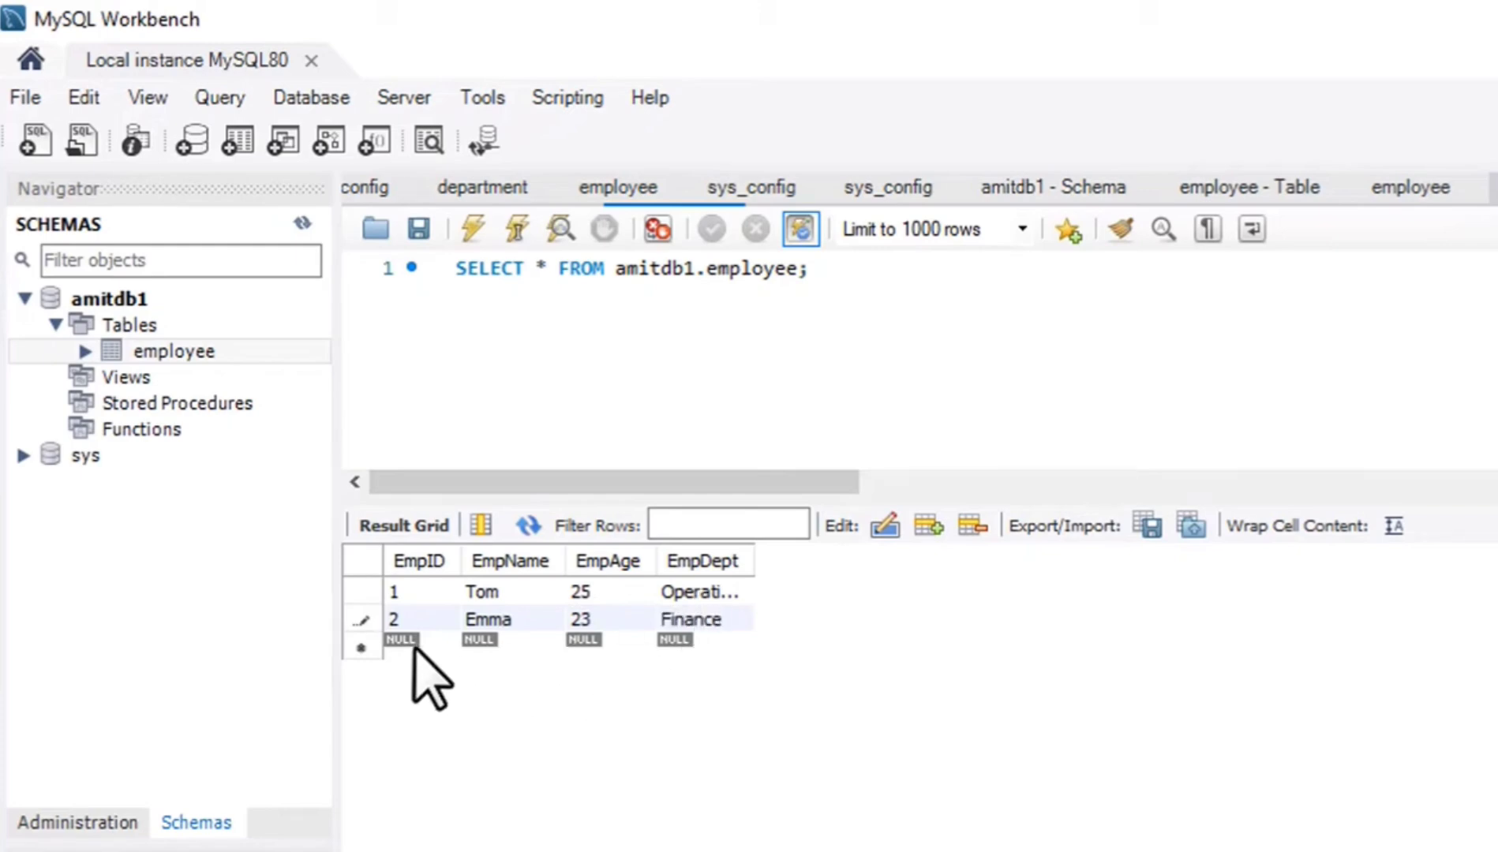
# Add a third employee row with EmpID 3, the employee's name, EmpAge 27 and EmpDept Marketing.
pyautogui.doubleClick(418, 643)
pyautogui.write('3')
pyautogui.doubleClick(531, 645)
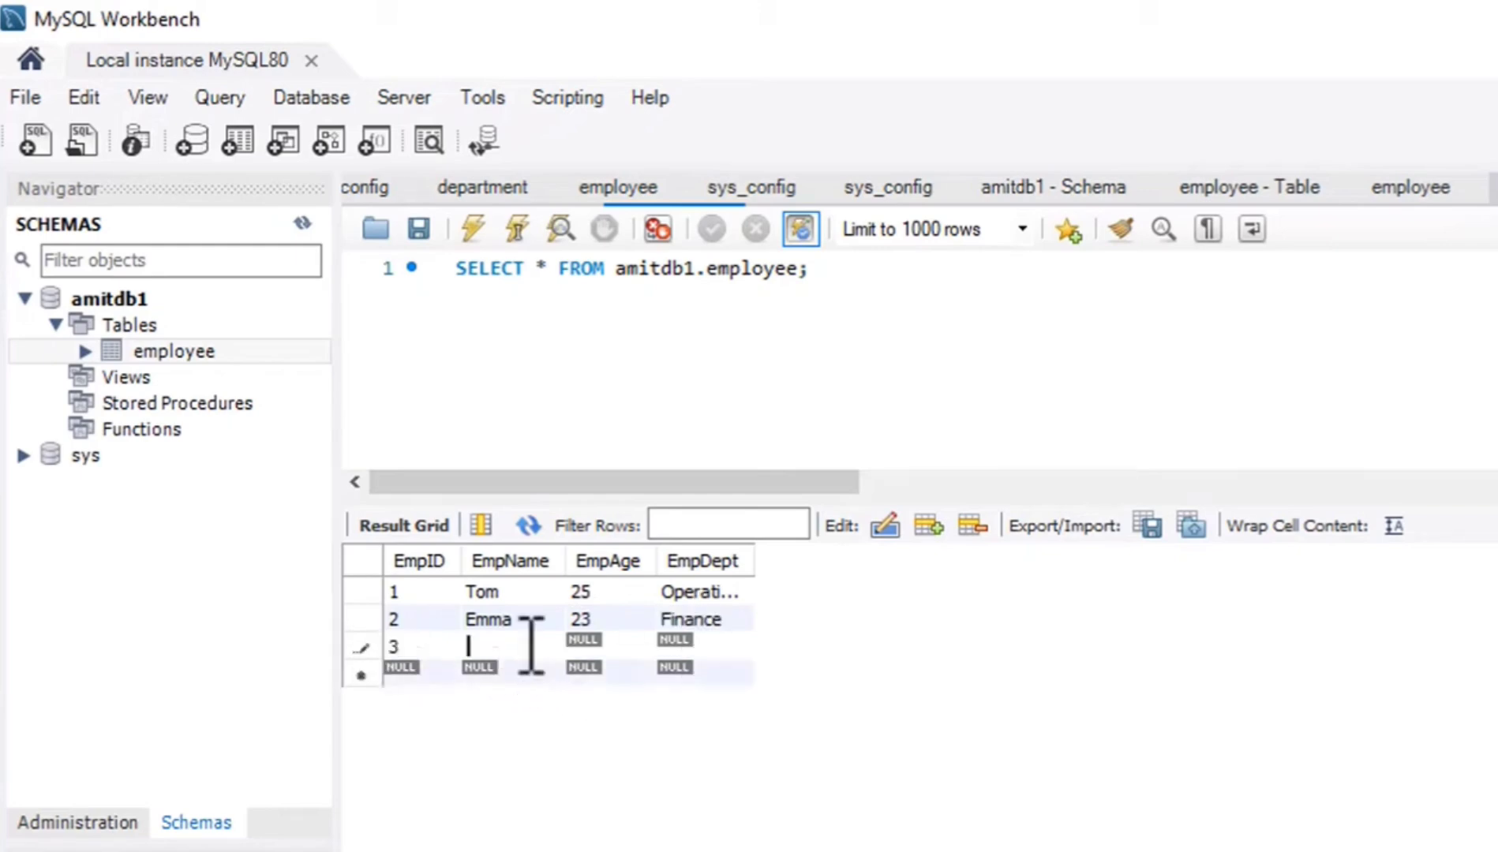
pyautogui.write('Brad')
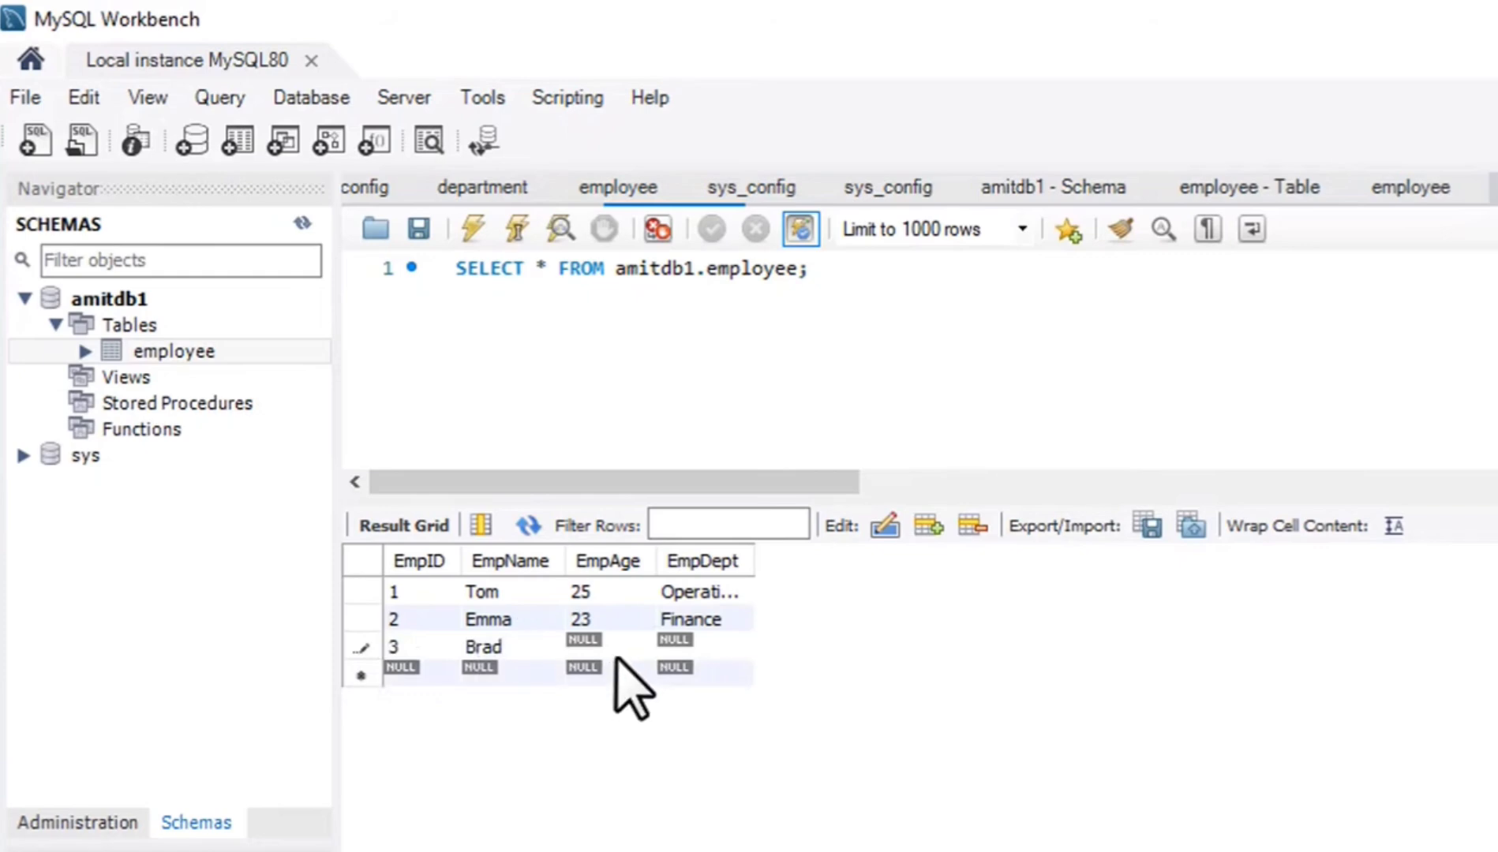
pyautogui.doubleClick(614, 657)
pyautogui.write('27')
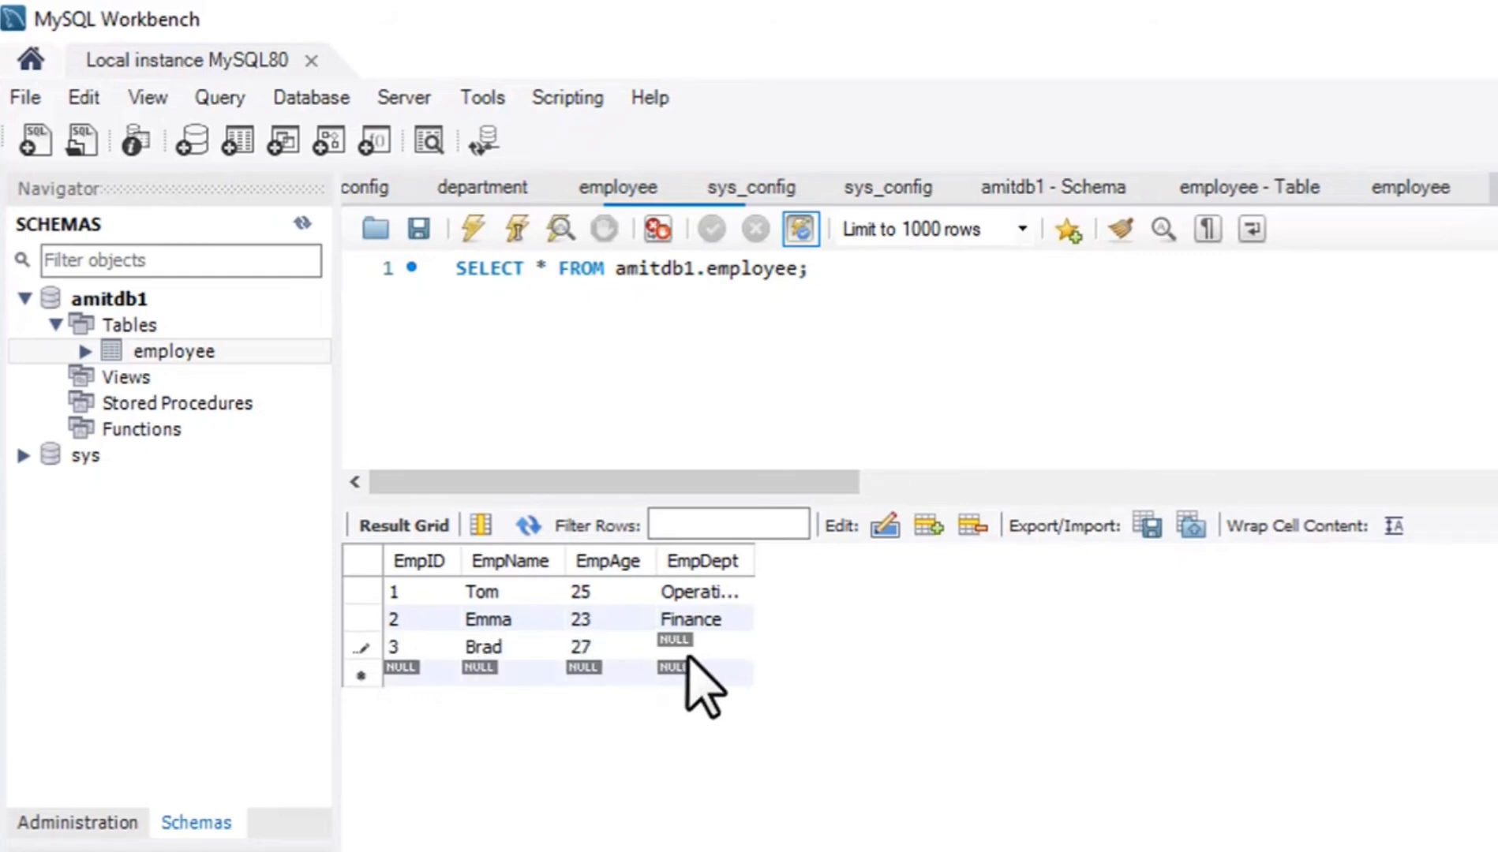
pyautogui.doubleClick(701, 653)
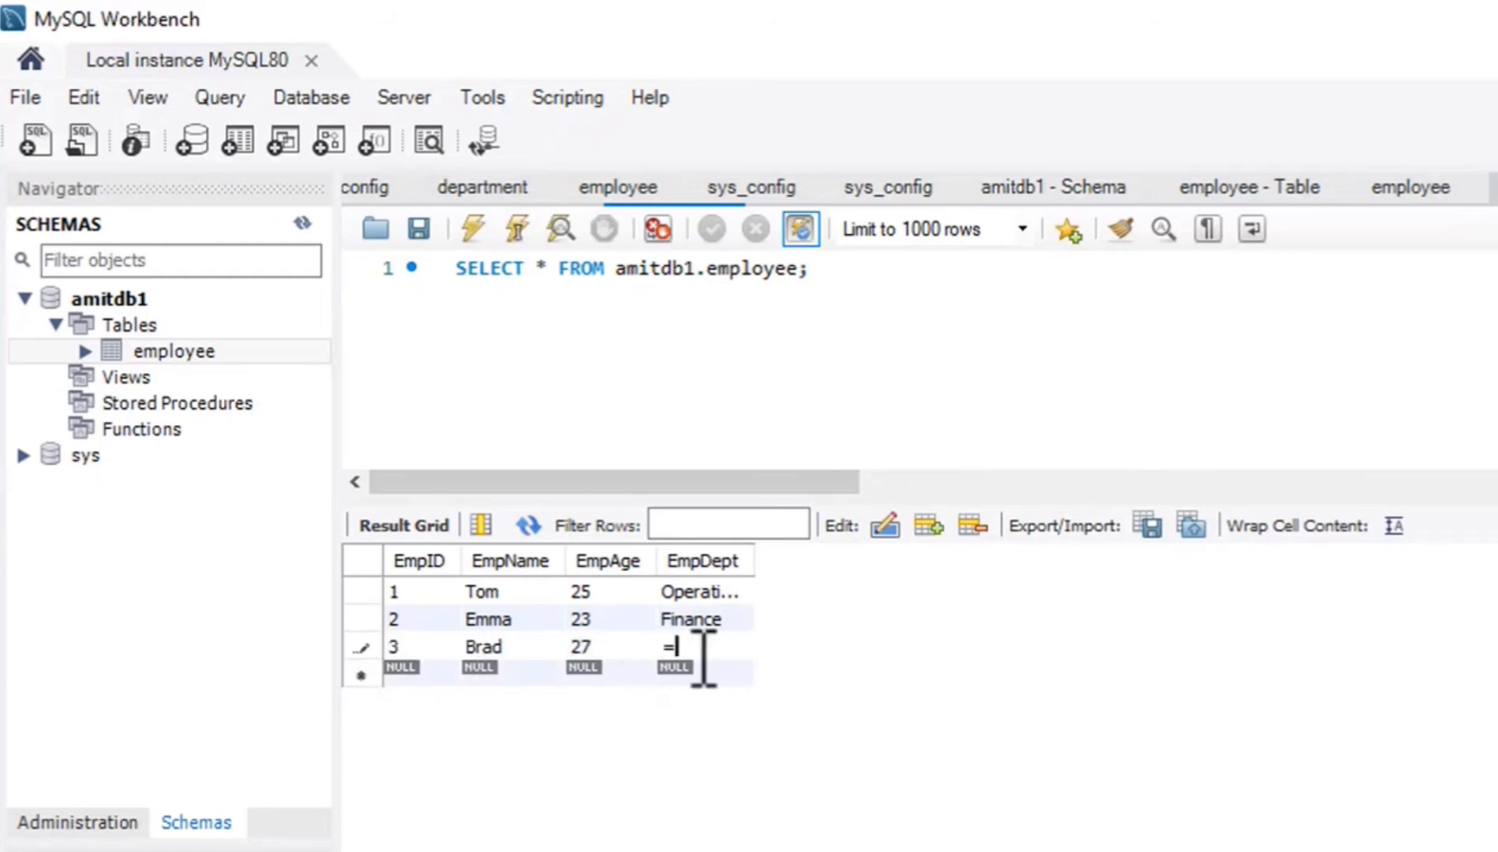
pyautogui.write('Marketing')
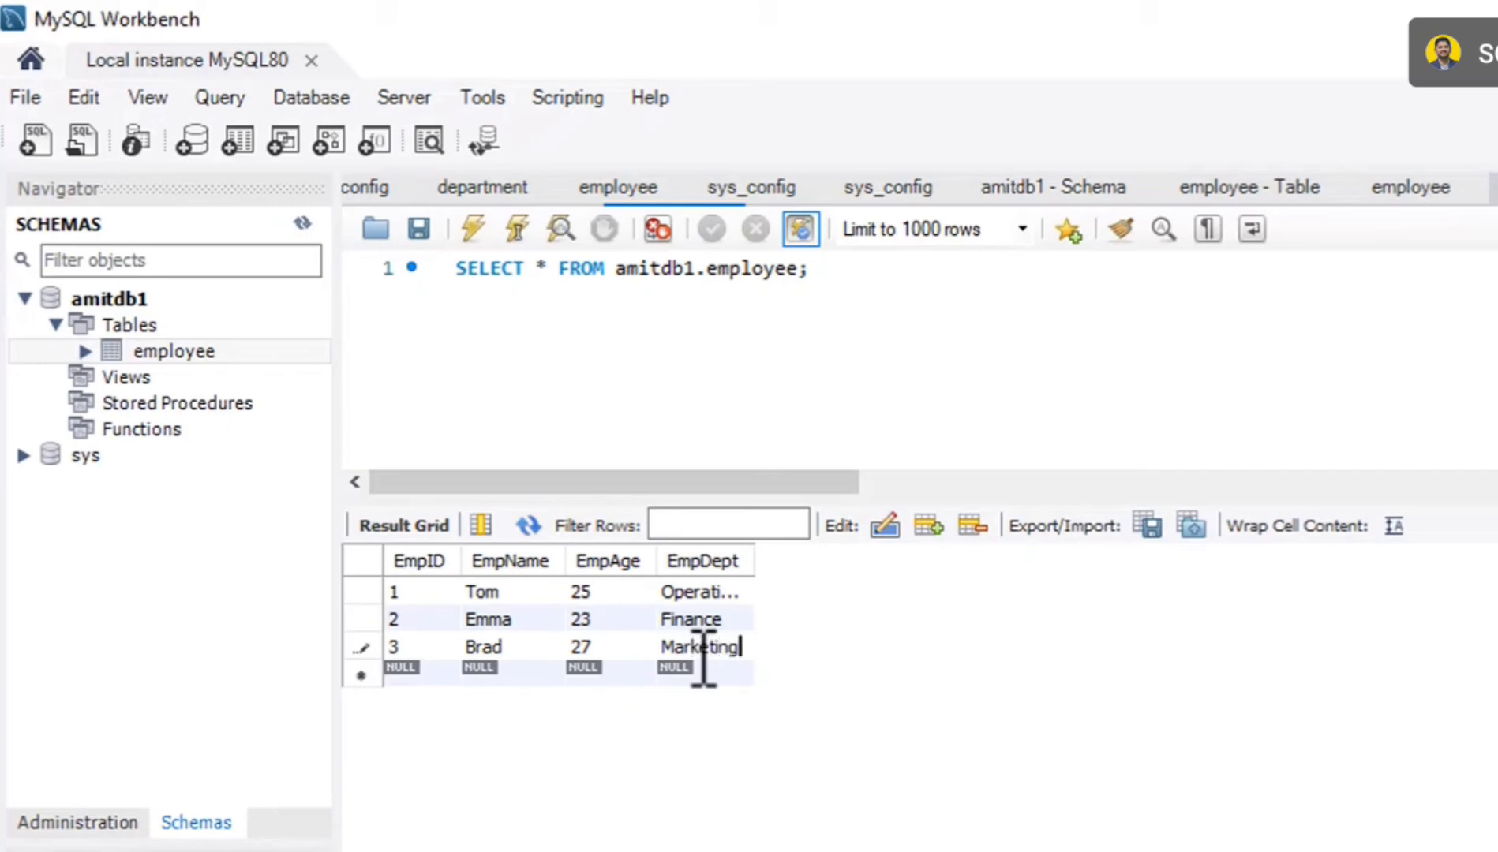
# Add a fourth employee row with EmpID 4, the employee's name, EmpAge 26 and EmpDept IT.
pyautogui.doubleClick(401, 671)
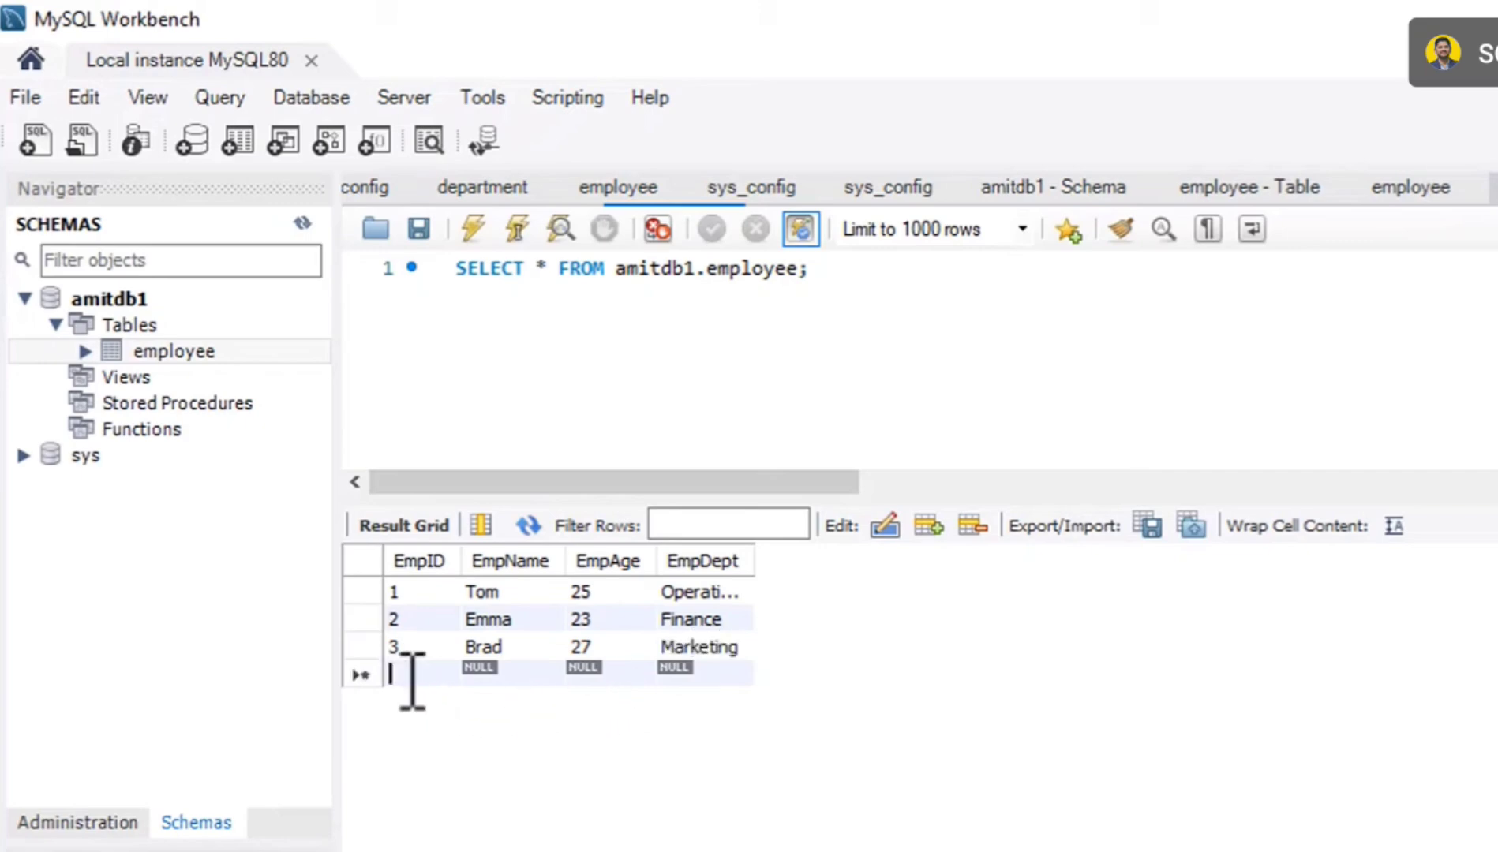
pyautogui.write('4')
pyautogui.doubleClick(517, 673)
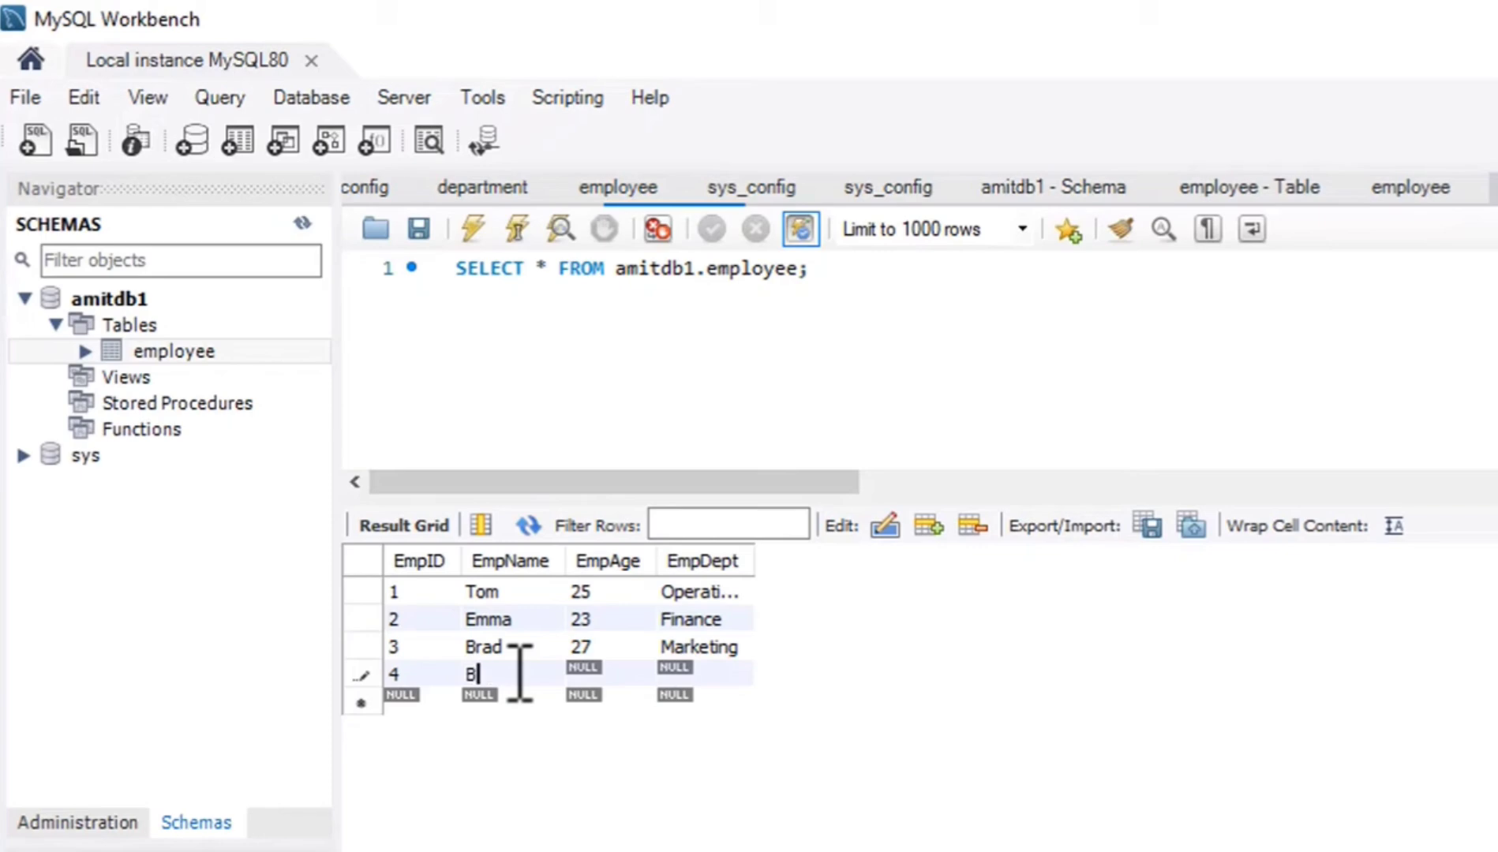
pyautogui.write('Bradley')
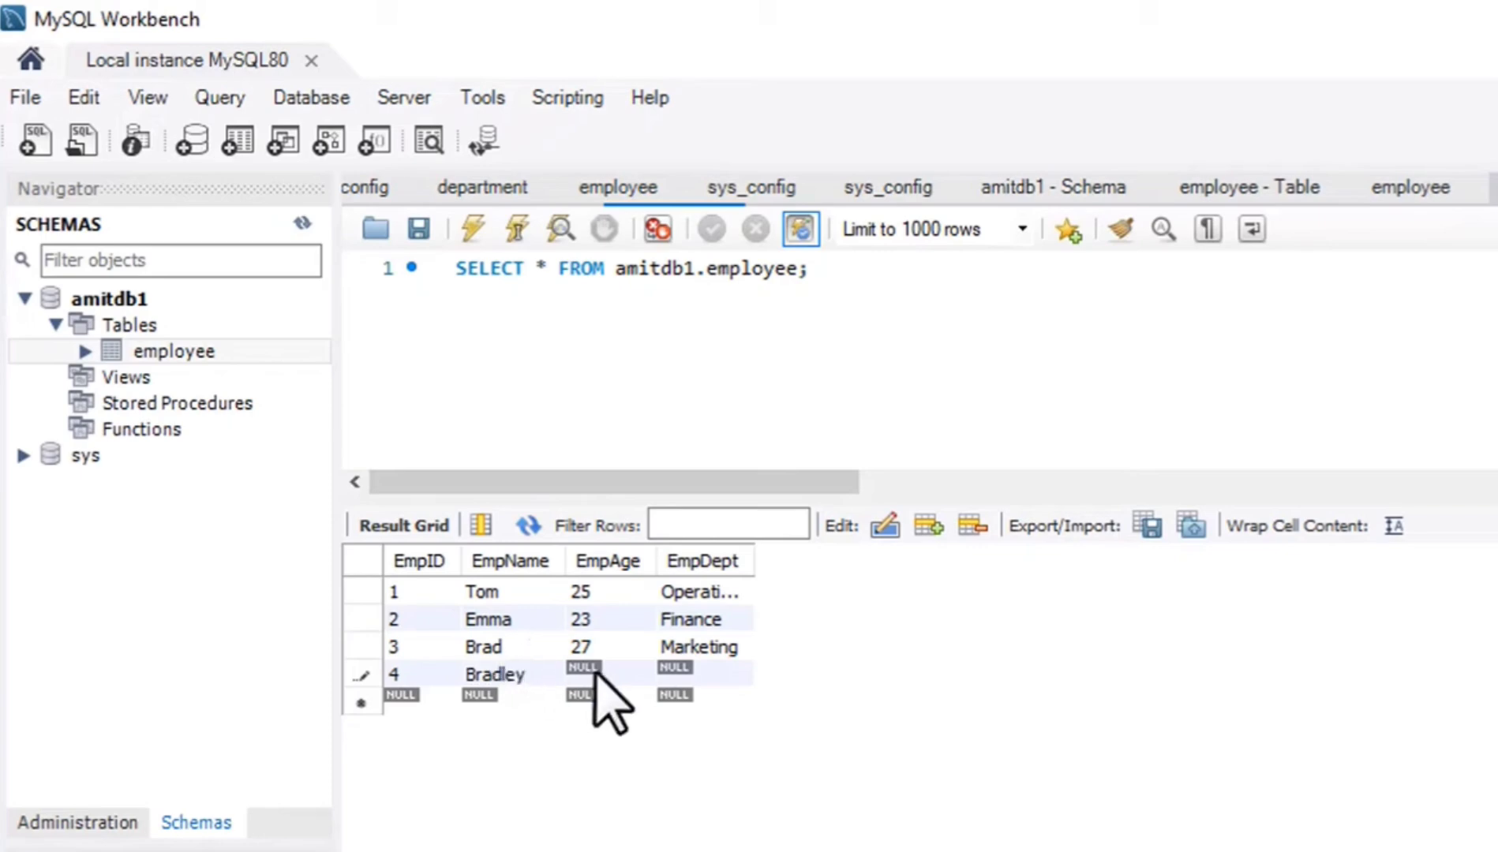
pyautogui.doubleClick(599, 672)
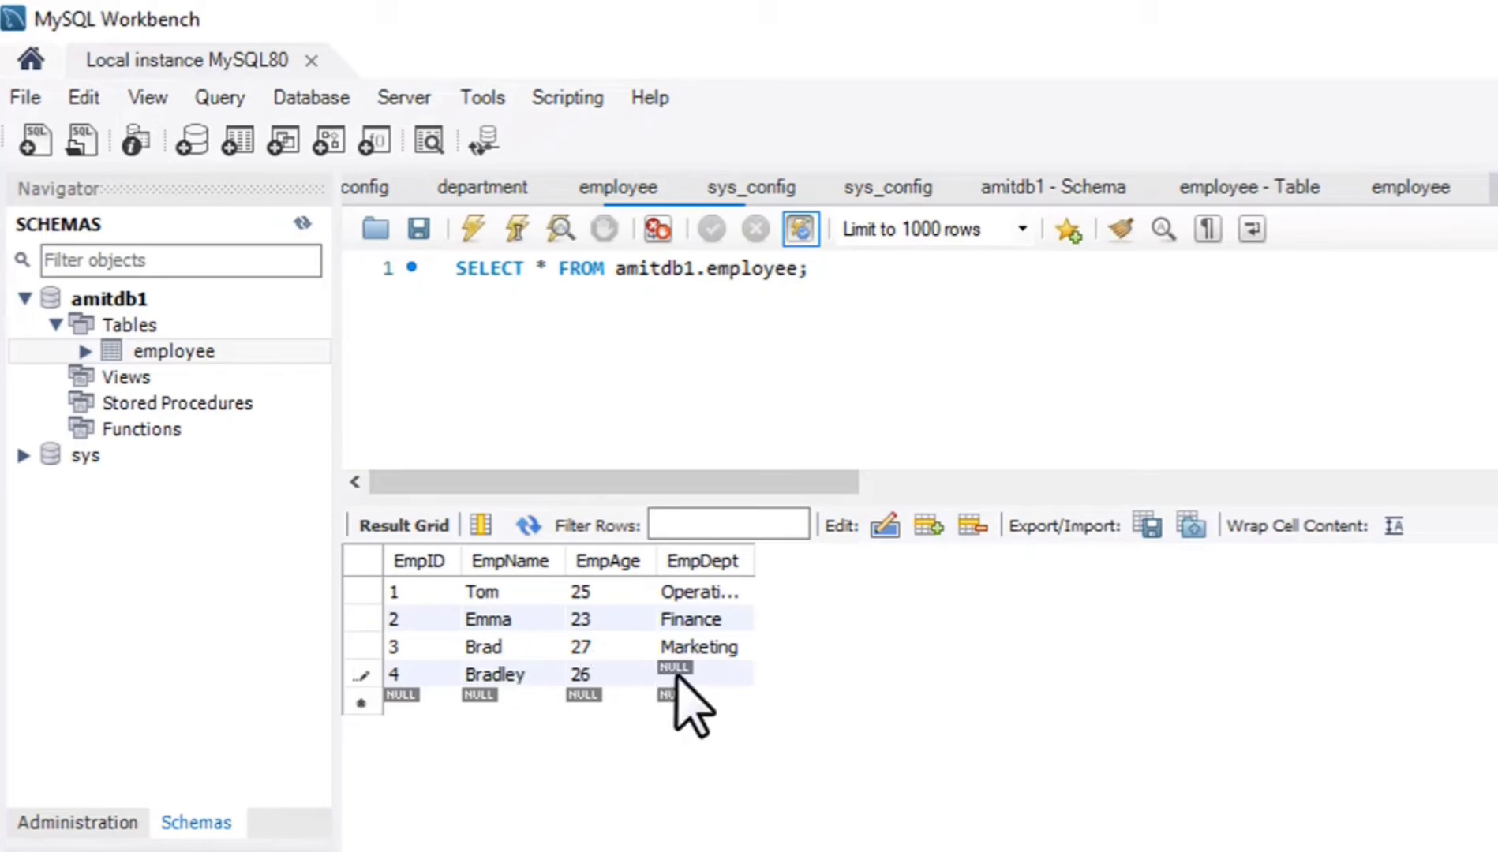
pyautogui.doubleClick(680, 675)
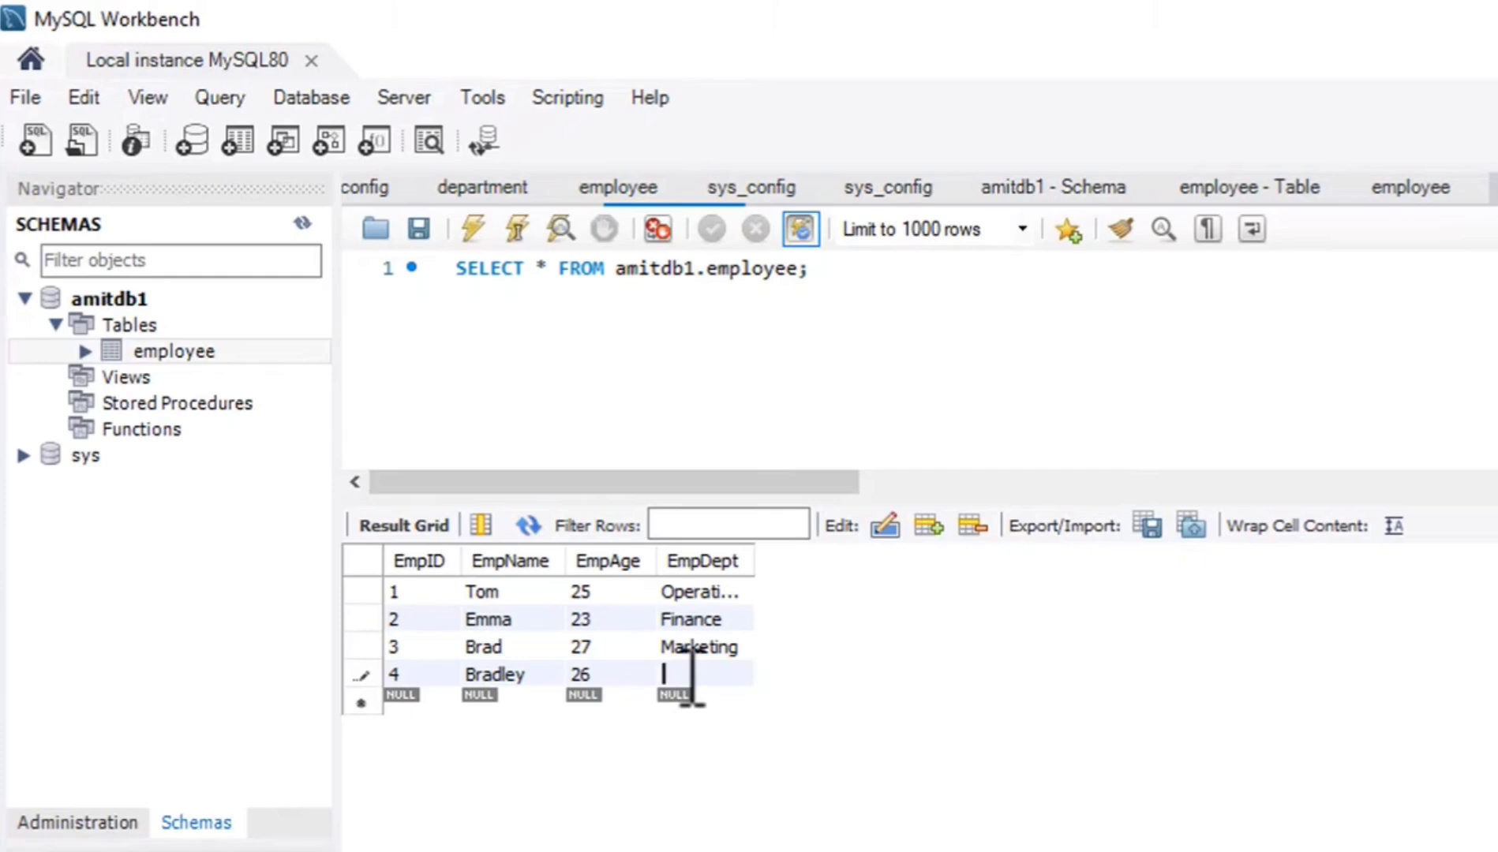
pyautogui.write('IT')
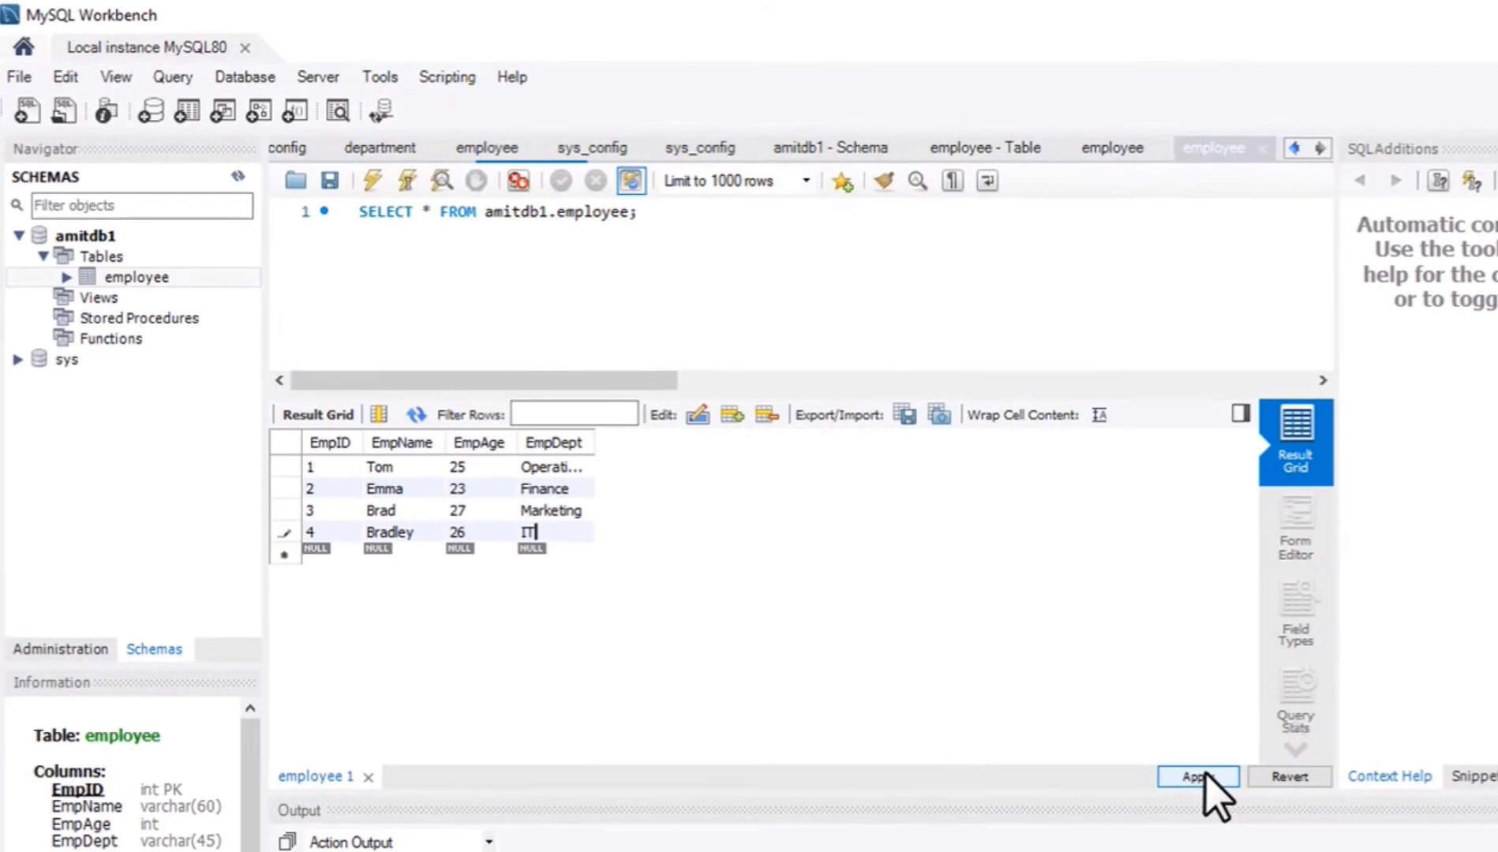
# Review the generated INSERT statements for the new employee rows and apply them to the amitdb1 database, finishing the wizard.
pyautogui.click(1205, 777)
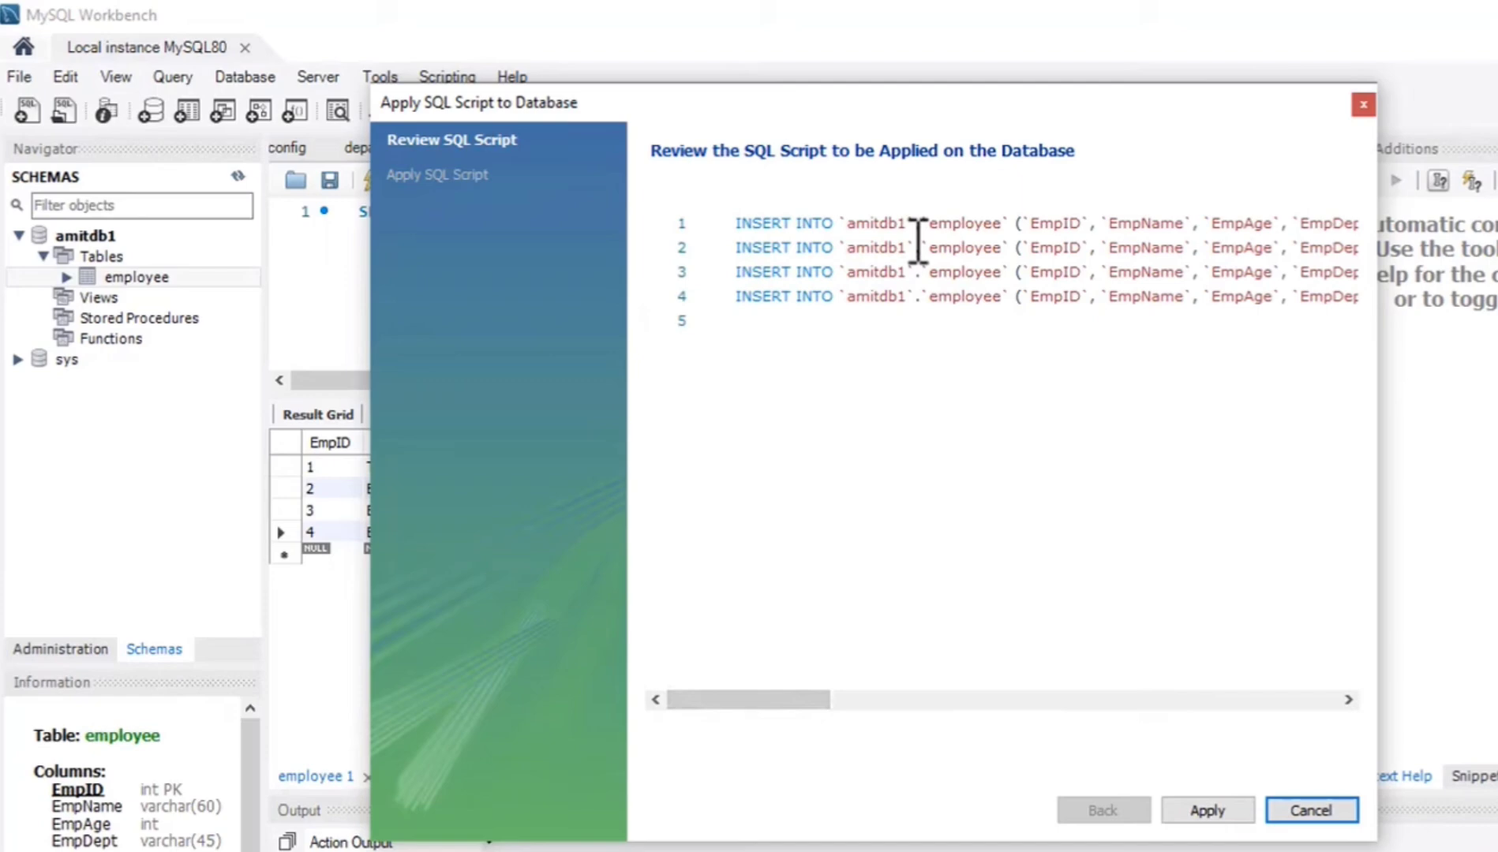
pyautogui.moveTo(736, 224); pyautogui.dragTo(849, 230)
pyautogui.moveTo(821, 701); pyautogui.dragTo(878, 701)
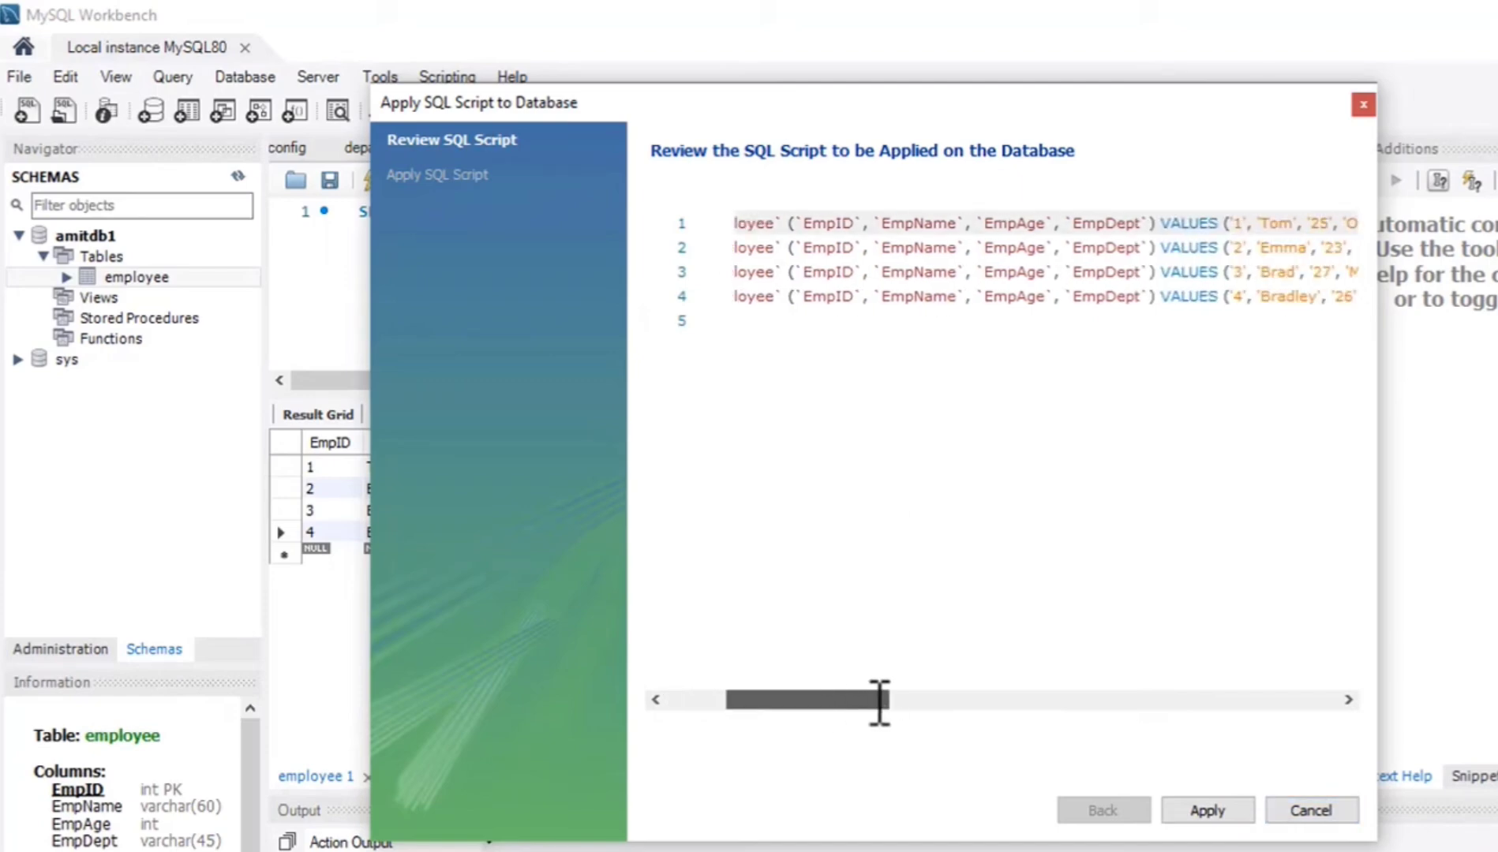
pyautogui.moveTo(794, 224); pyautogui.dragTo(1028, 228)
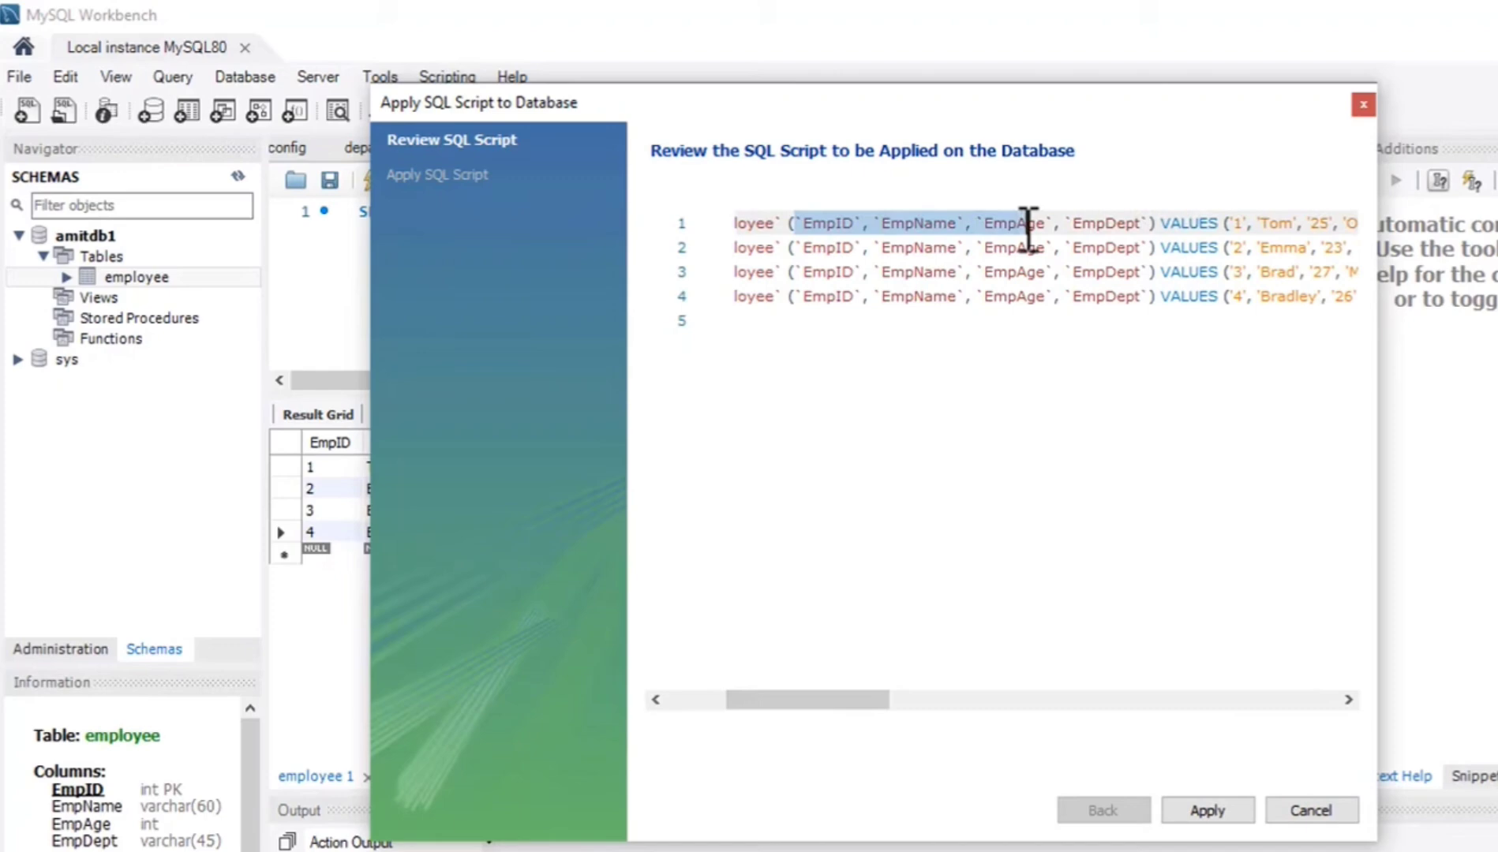
pyautogui.click(1231, 235)
pyautogui.moveTo(800, 699); pyautogui.dragTo(922, 704)
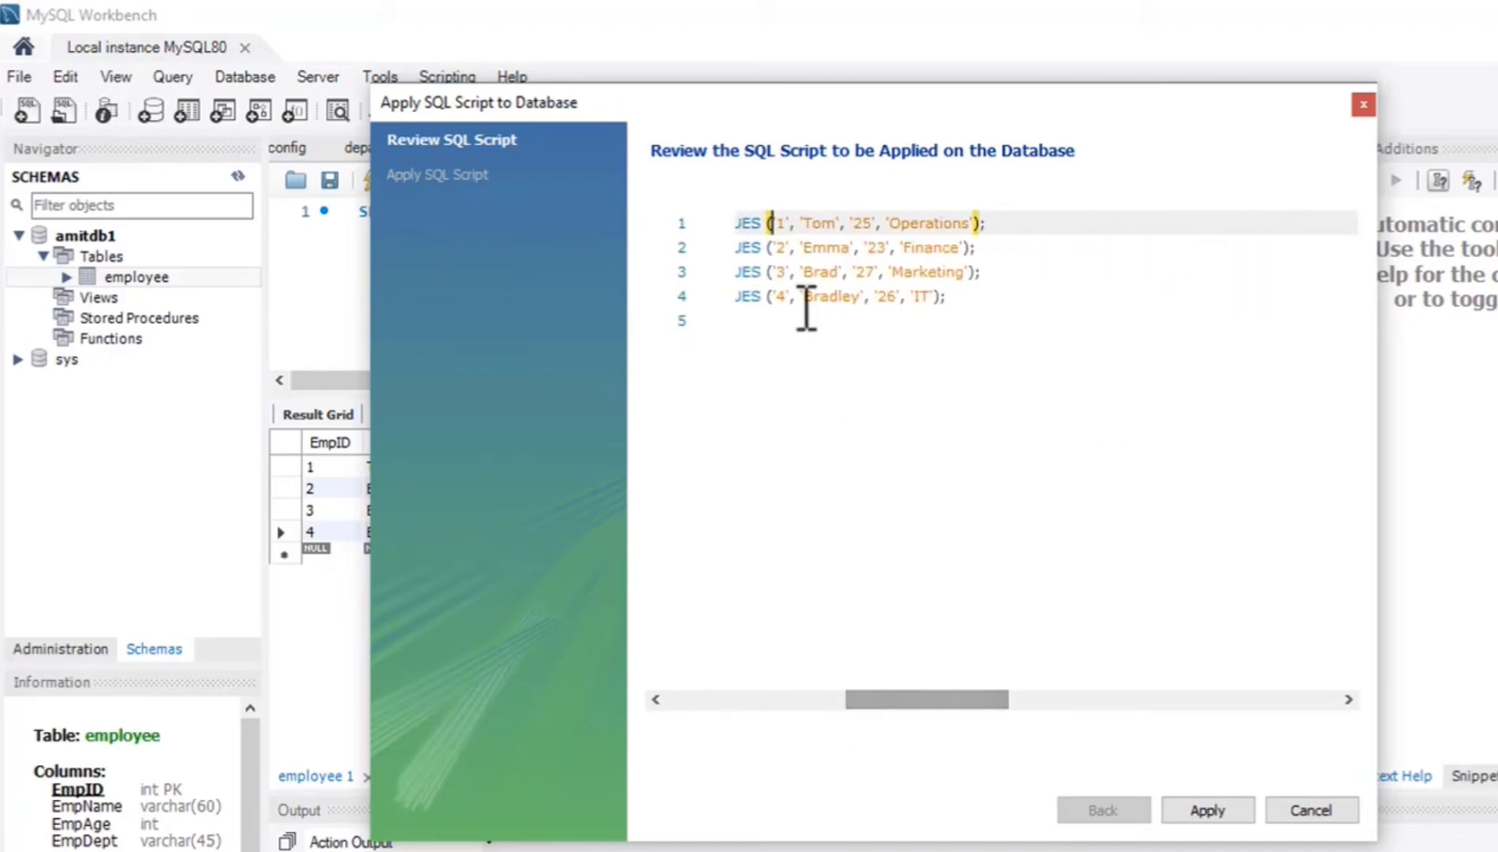
pyautogui.click(853, 271)
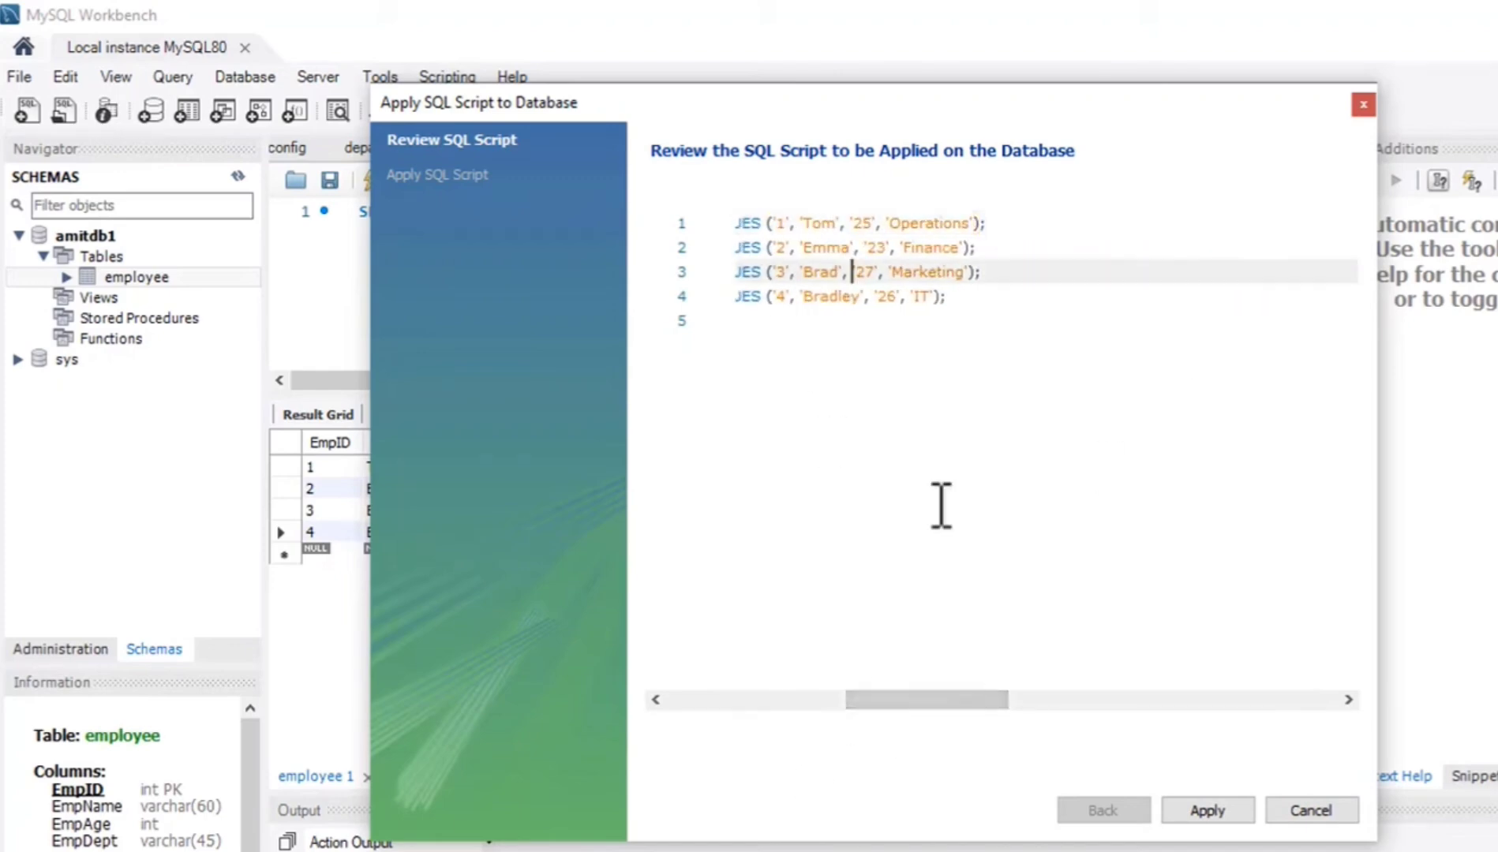
pyautogui.click(1206, 810)
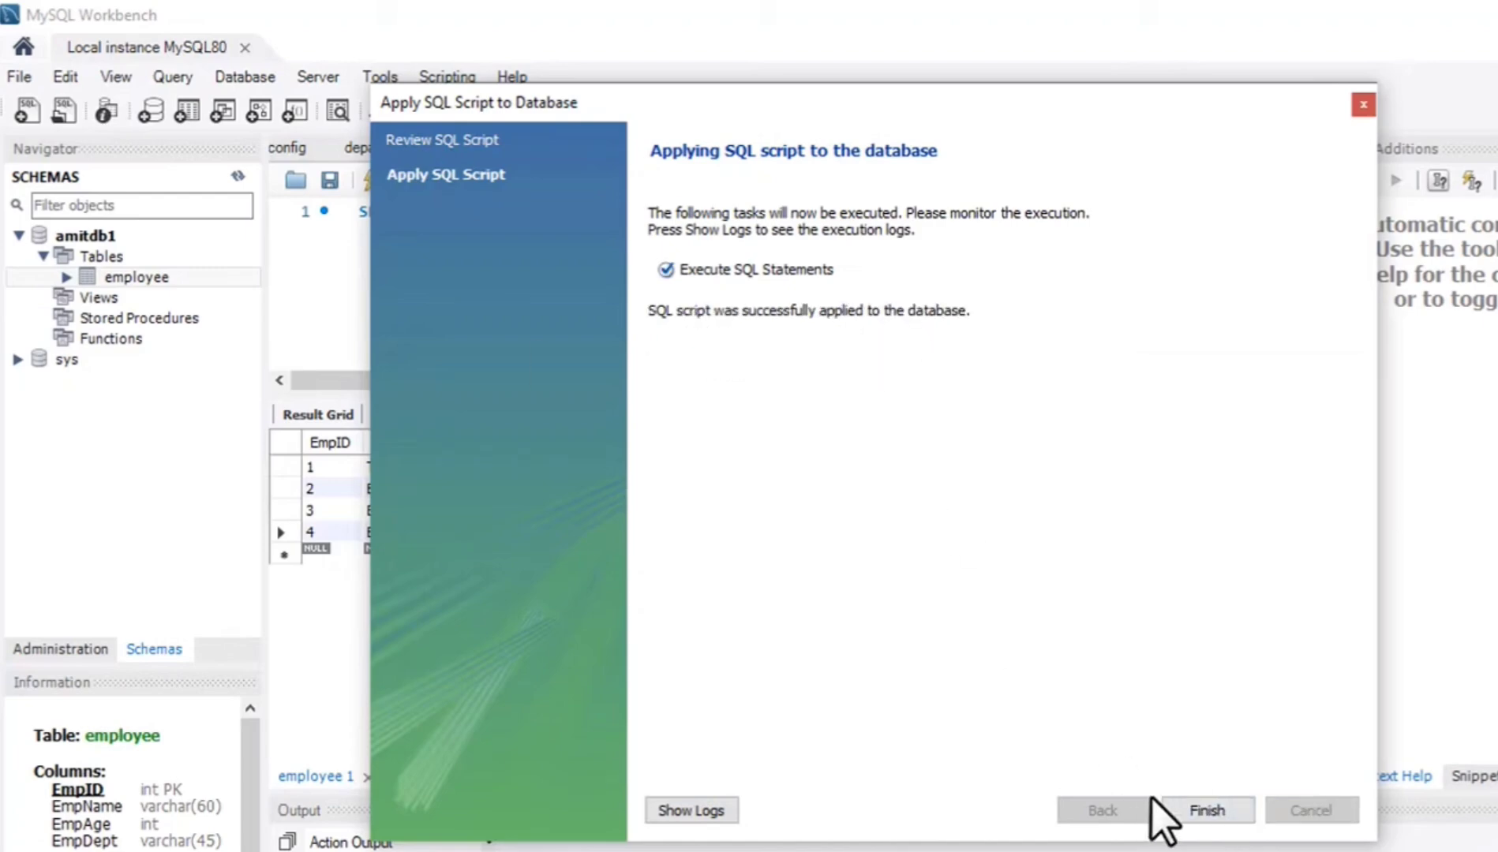
pyautogui.click(1232, 804)
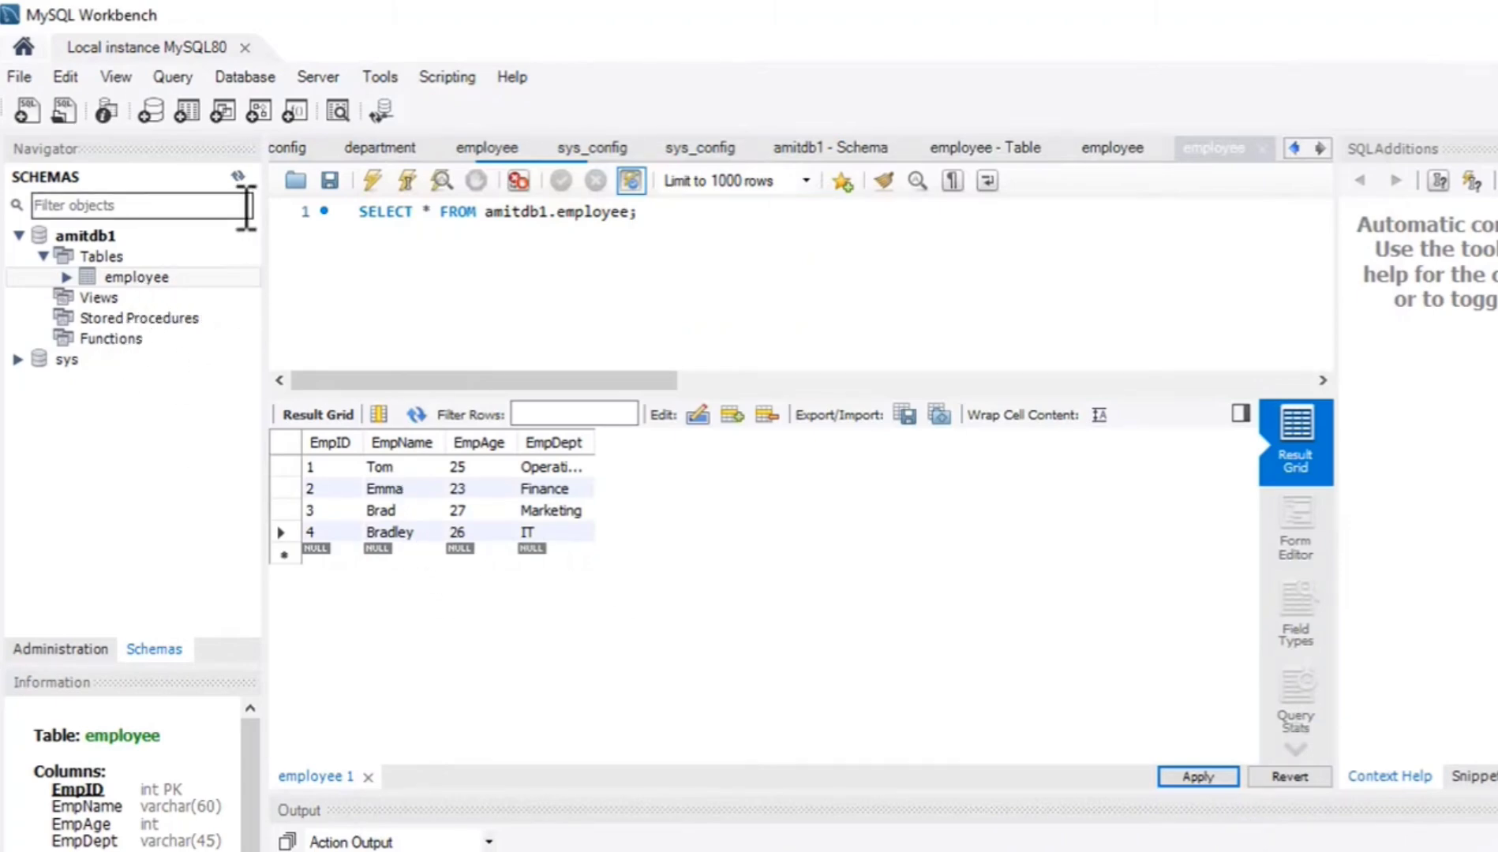
# Refresh the schema list and reopen the employee table's data to check the saved rows.
pyautogui.click(239, 177)
pyautogui.moveTo(175, 276)
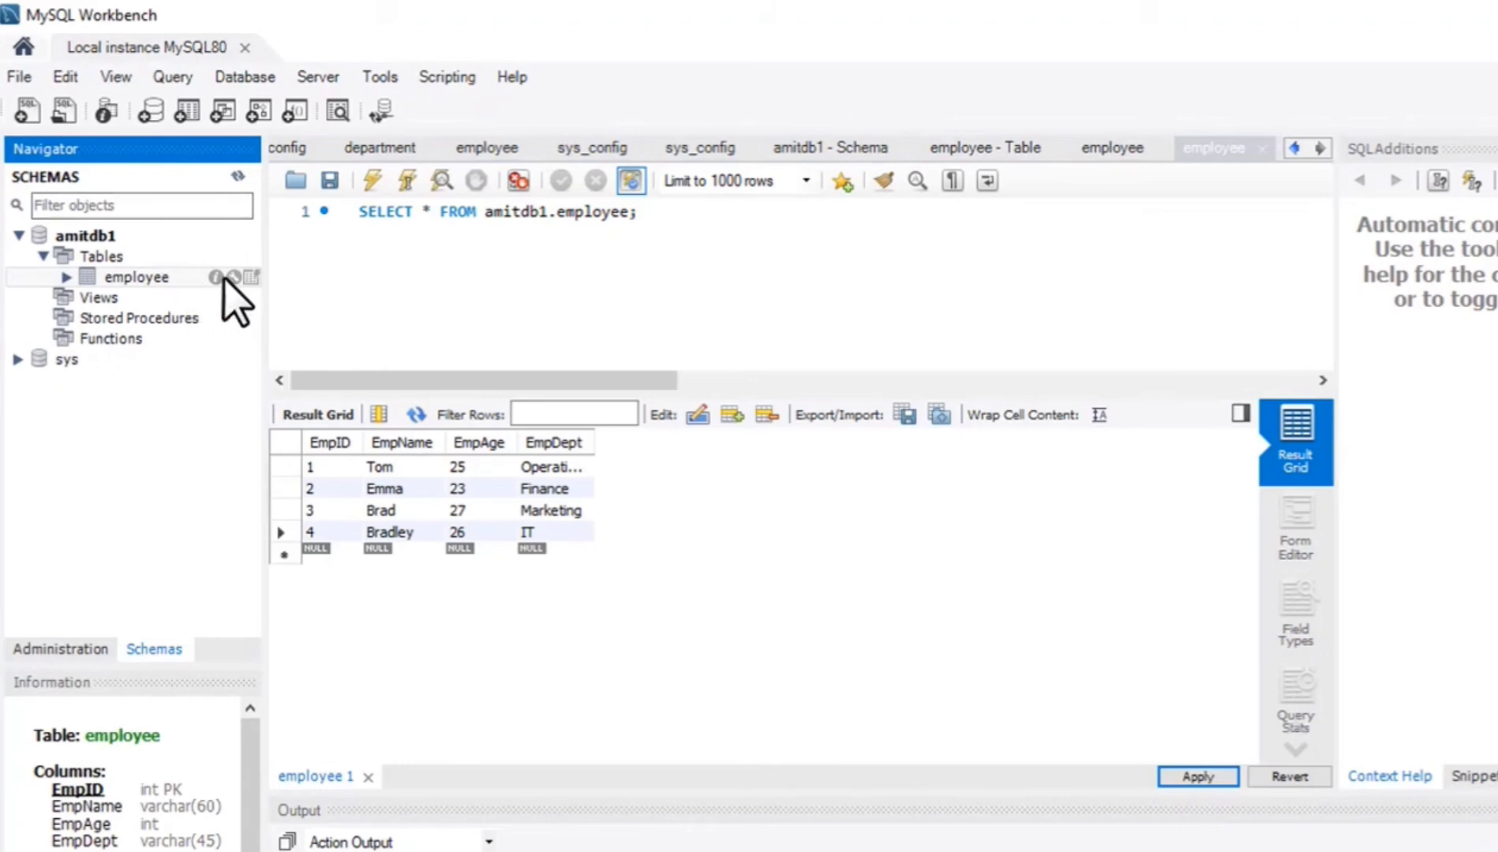
pyautogui.click(251, 277)
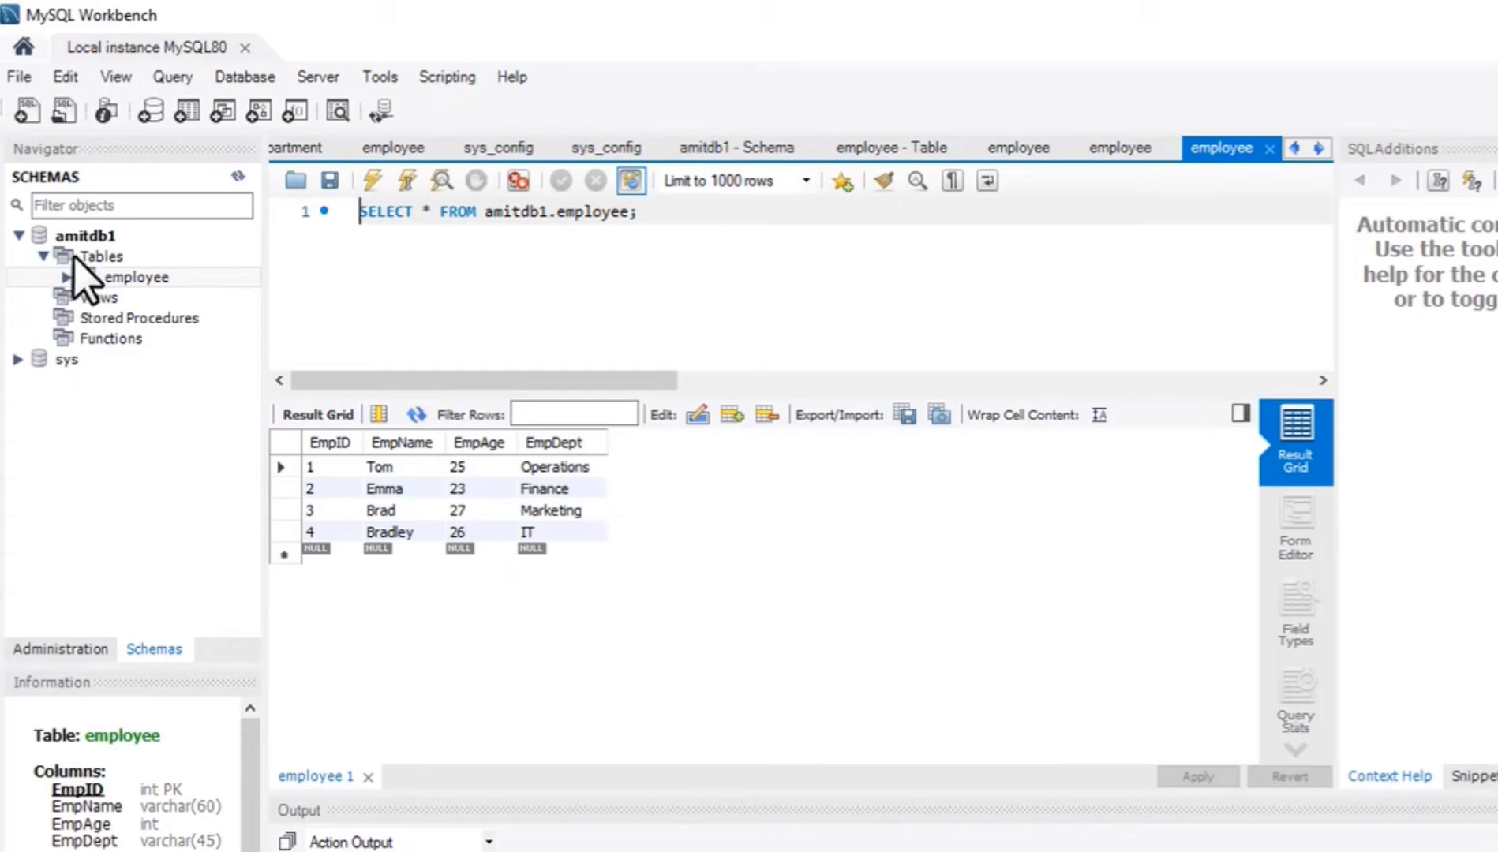
# Create a new table named Department in the amitdb1 schema and show its column grid for editing.
pyautogui.click(42, 256)
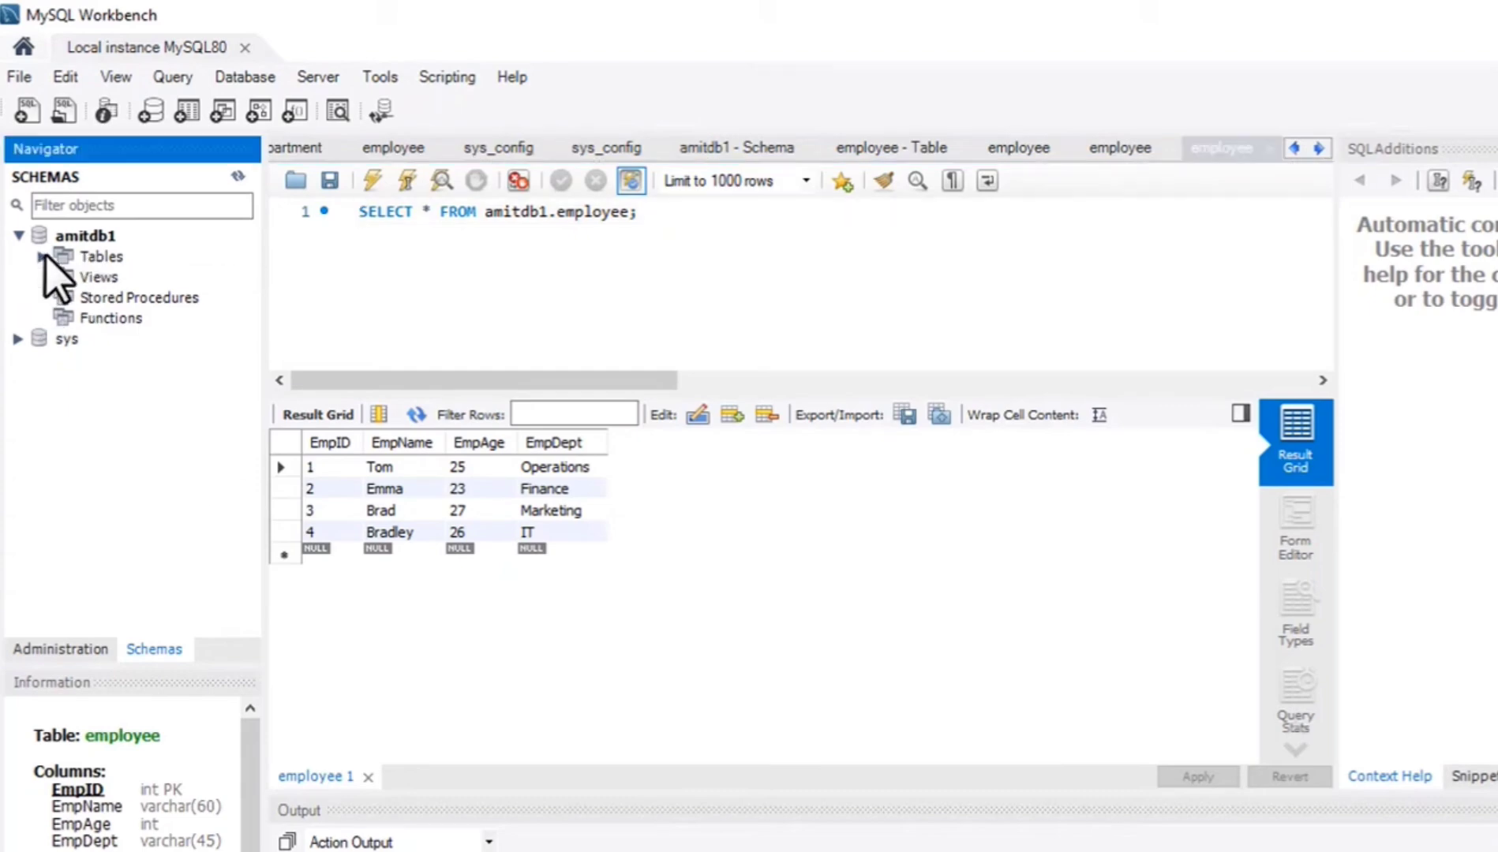
pyautogui.rightClick(87, 257)
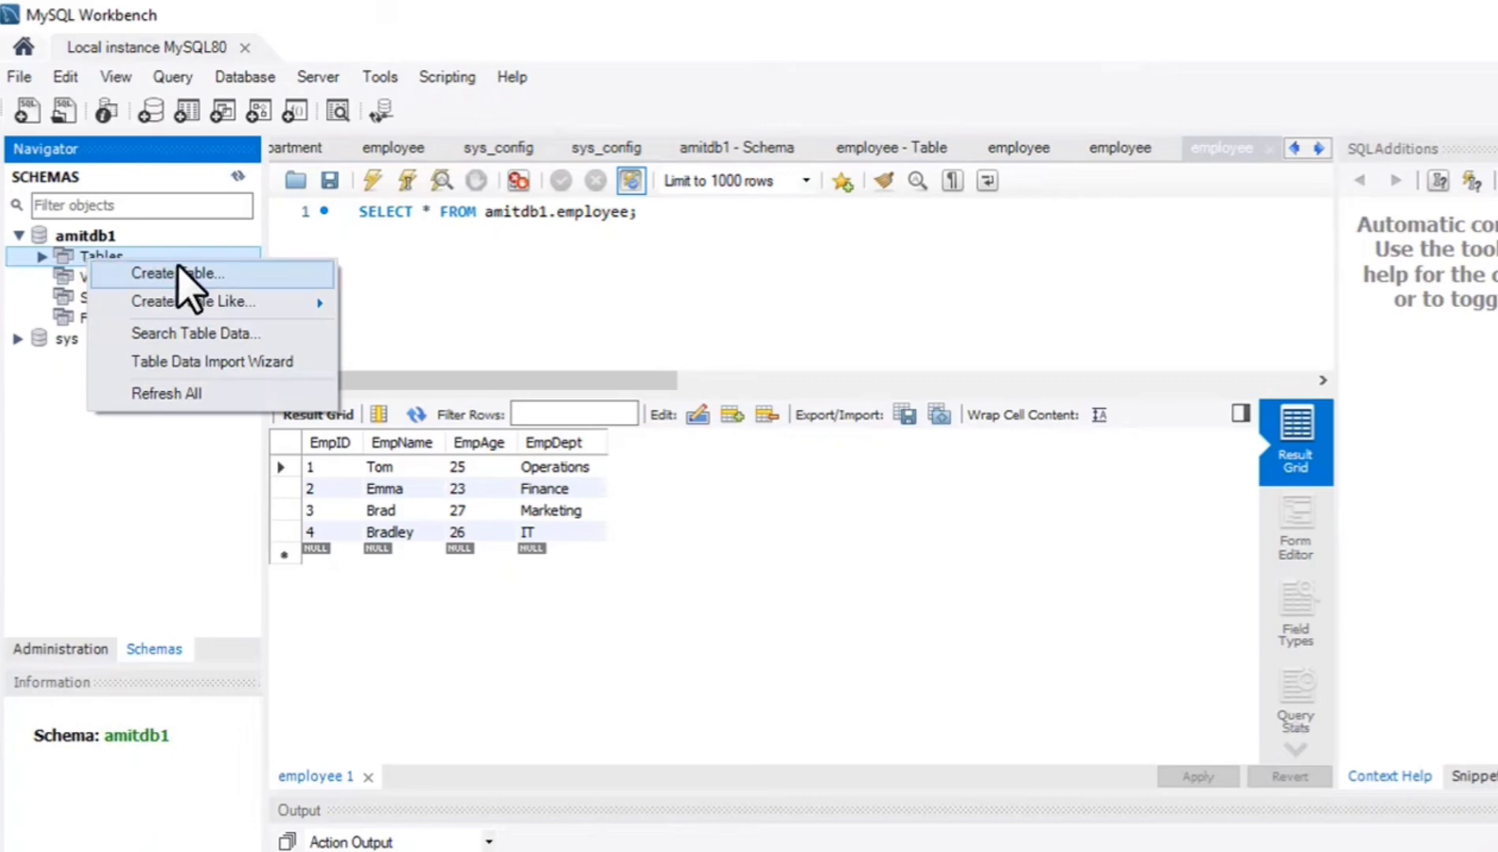
pyautogui.click(178, 266)
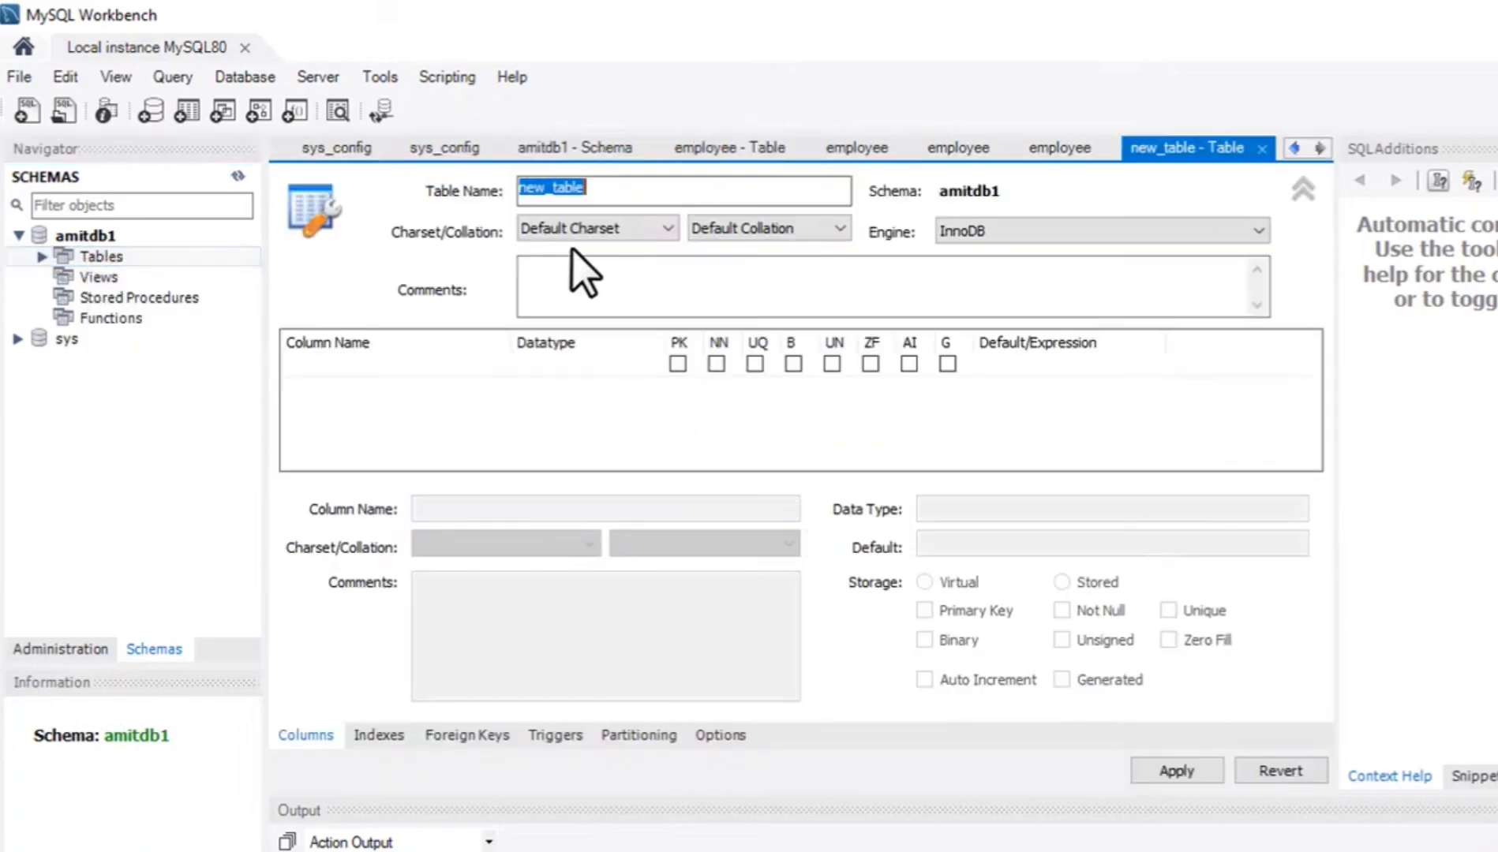
pyautogui.write('Department')
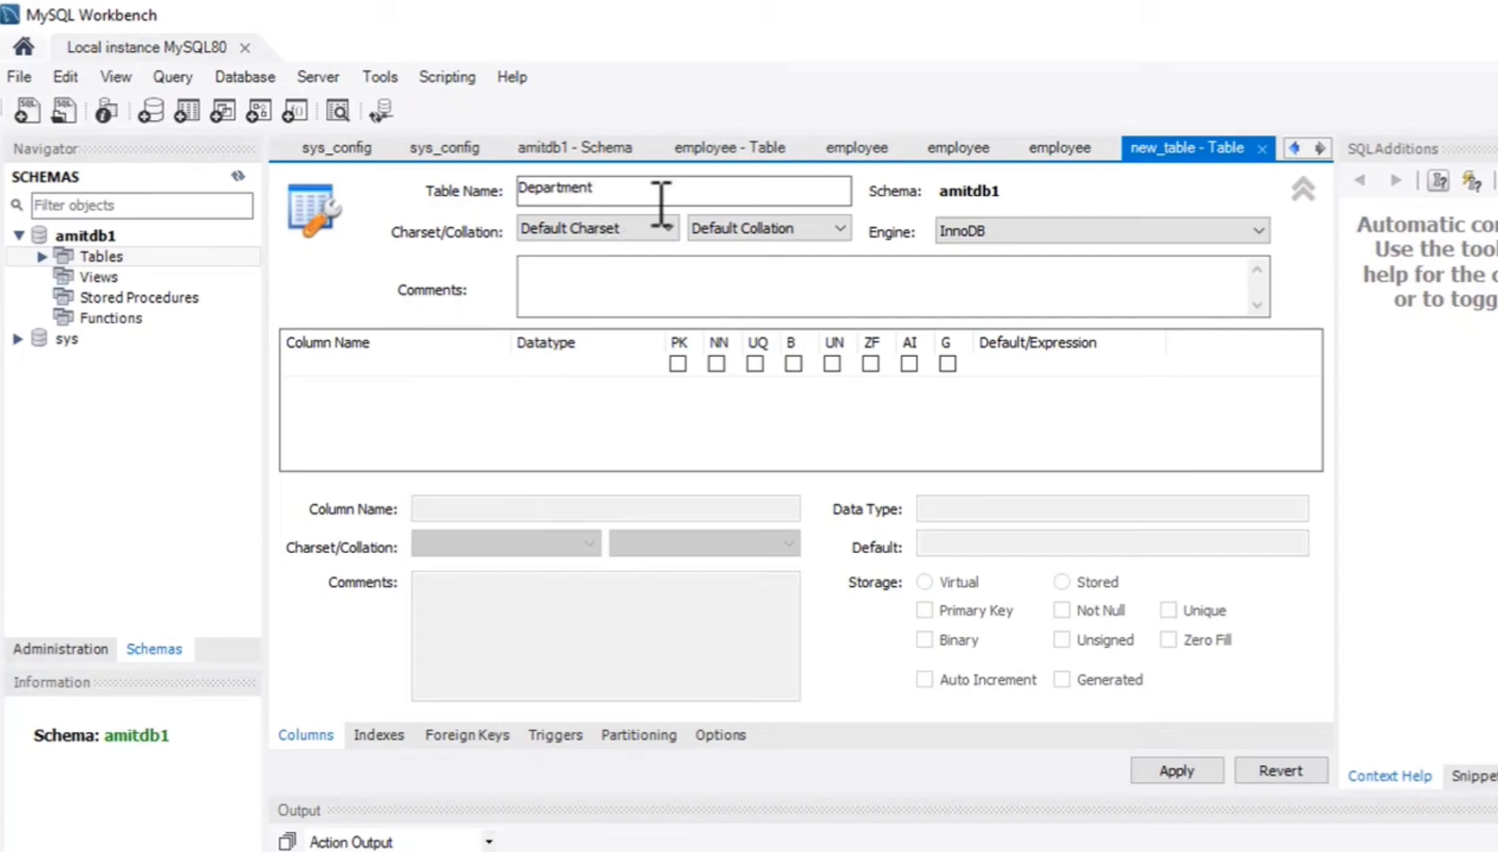
pyautogui.click(719, 305)
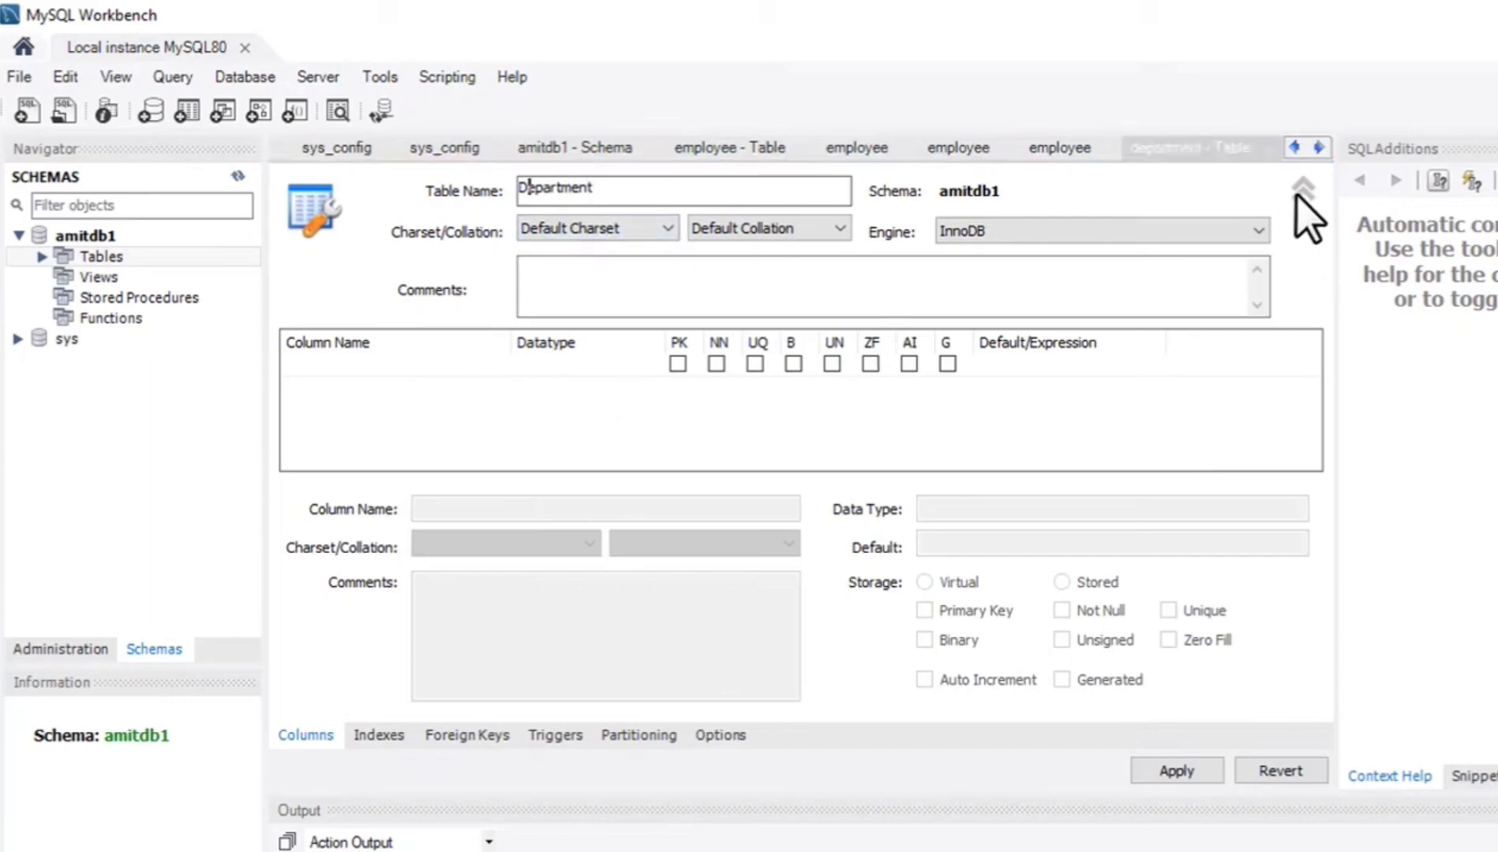
pyautogui.click(1302, 189)
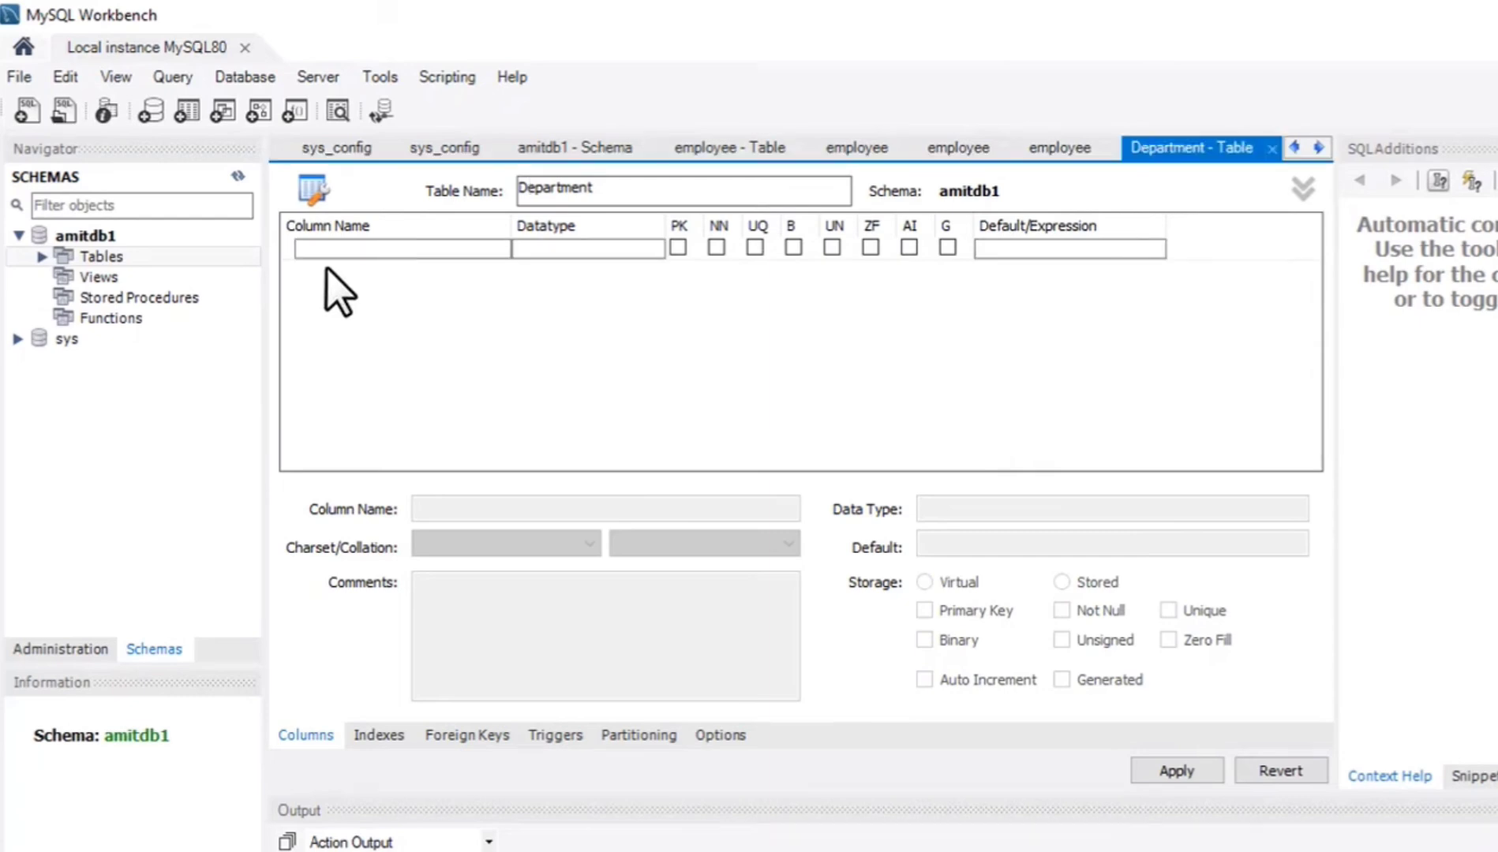
# Add a DeptId column of type INT to the Department table and make it the primary key.
pyautogui.doubleClick(339, 247)
pyautogui.write('DeptId')
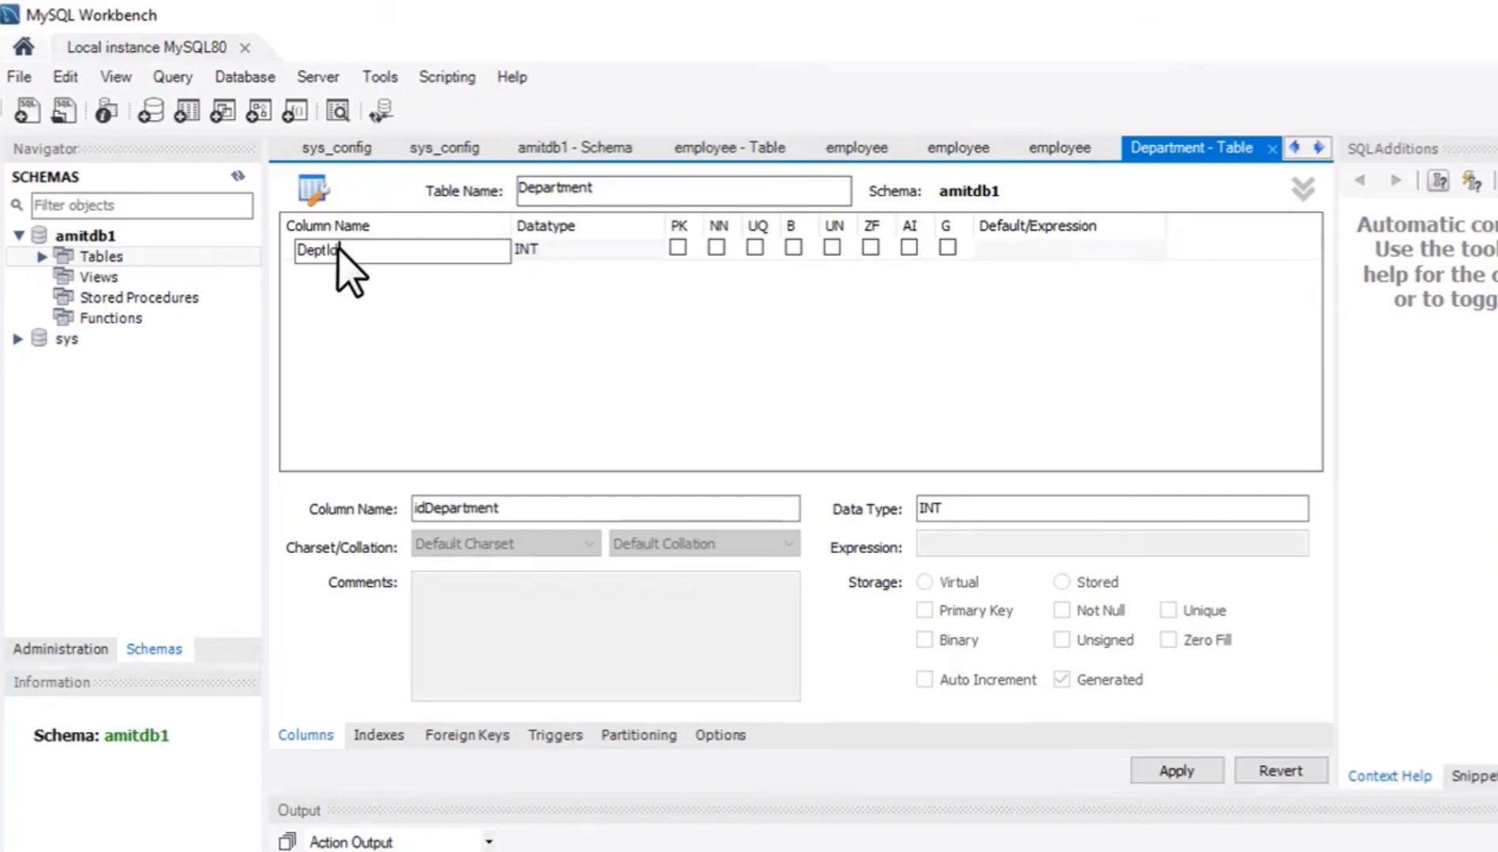
pyautogui.click(676, 247)
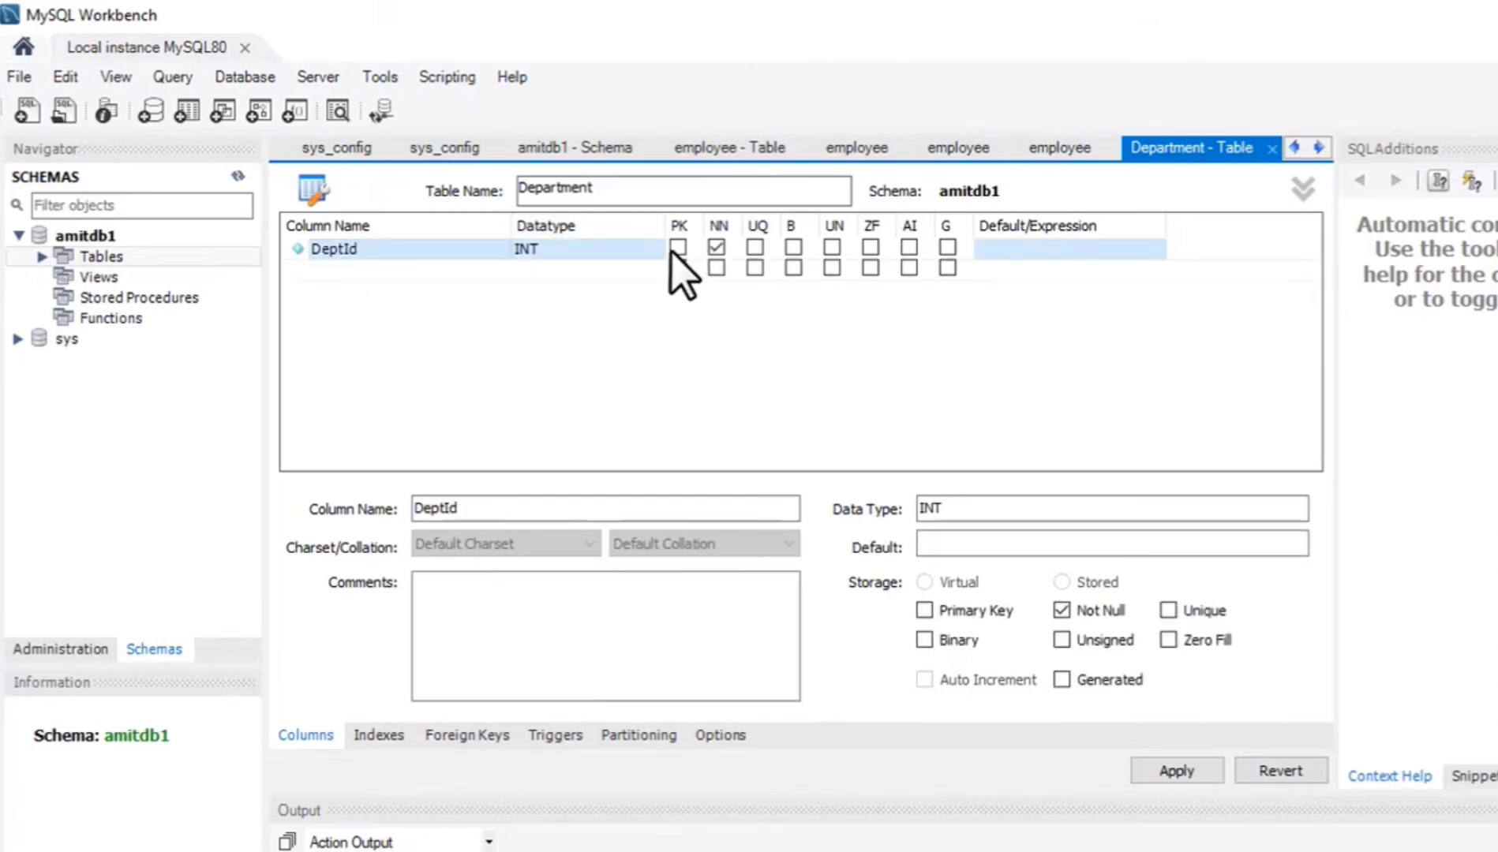
# Add a DeptName column of type VARCHAR(45) to the Department table and mark it not null.
pyautogui.click(345, 271)
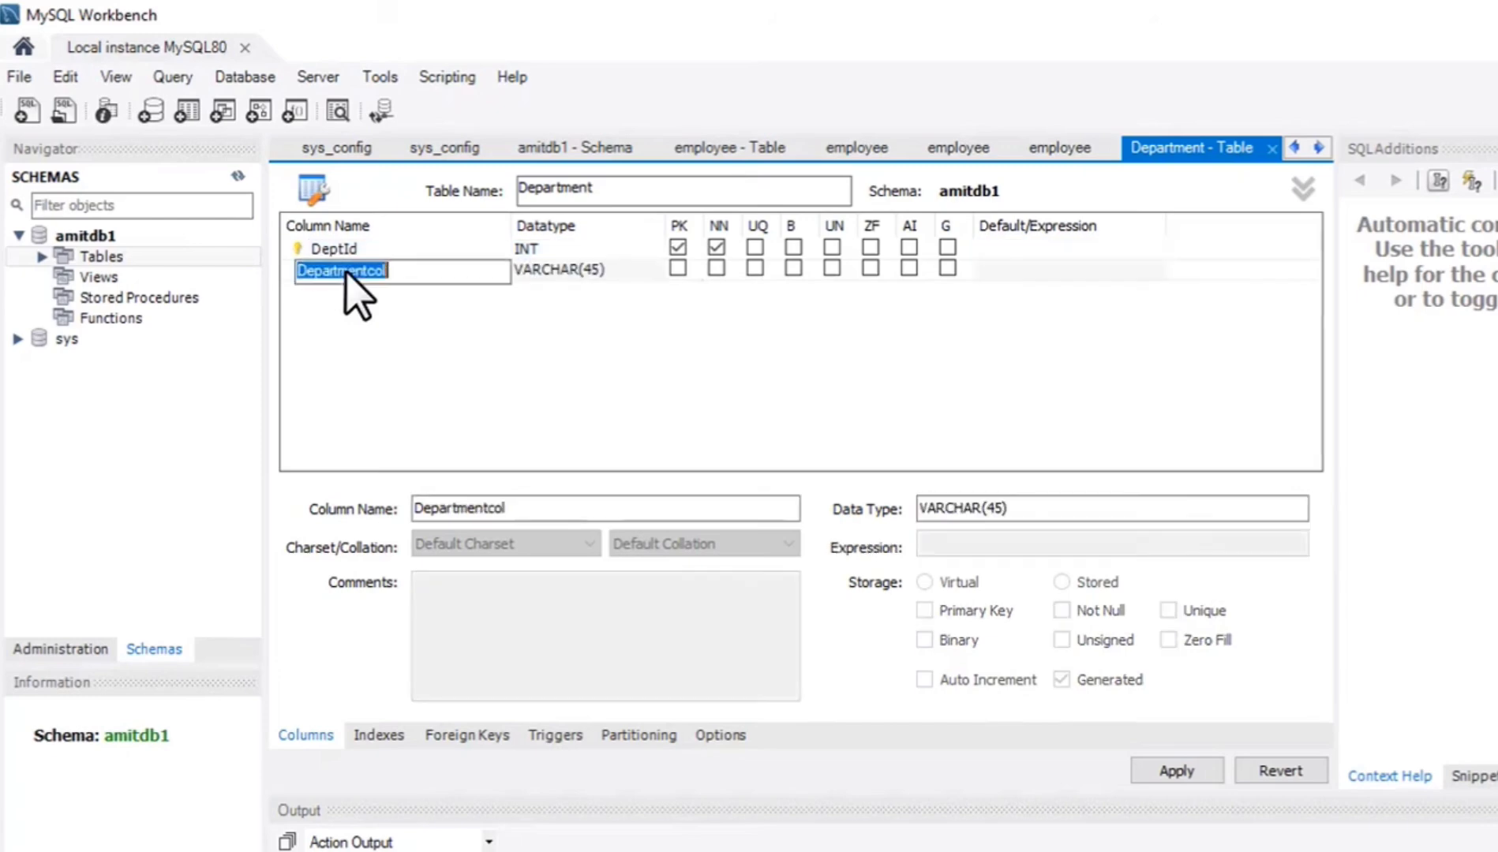
pyautogui.write('DeptName')
pyautogui.click(691, 268)
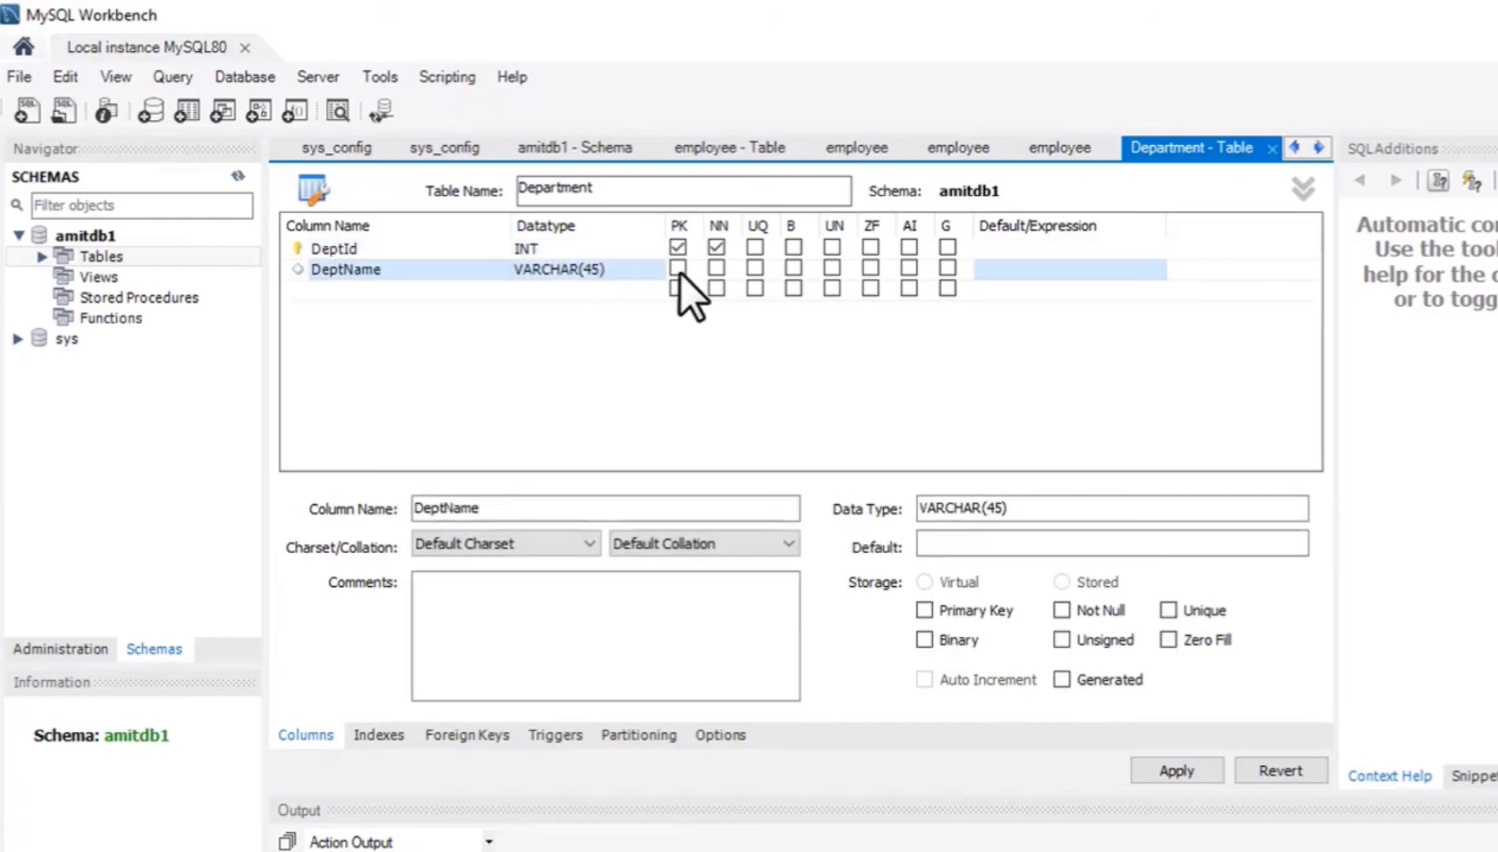
pyautogui.click(715, 268)
# Add a third column named DeptZone of type VARCHAR(45) to the Department table.
pyautogui.click(465, 288)
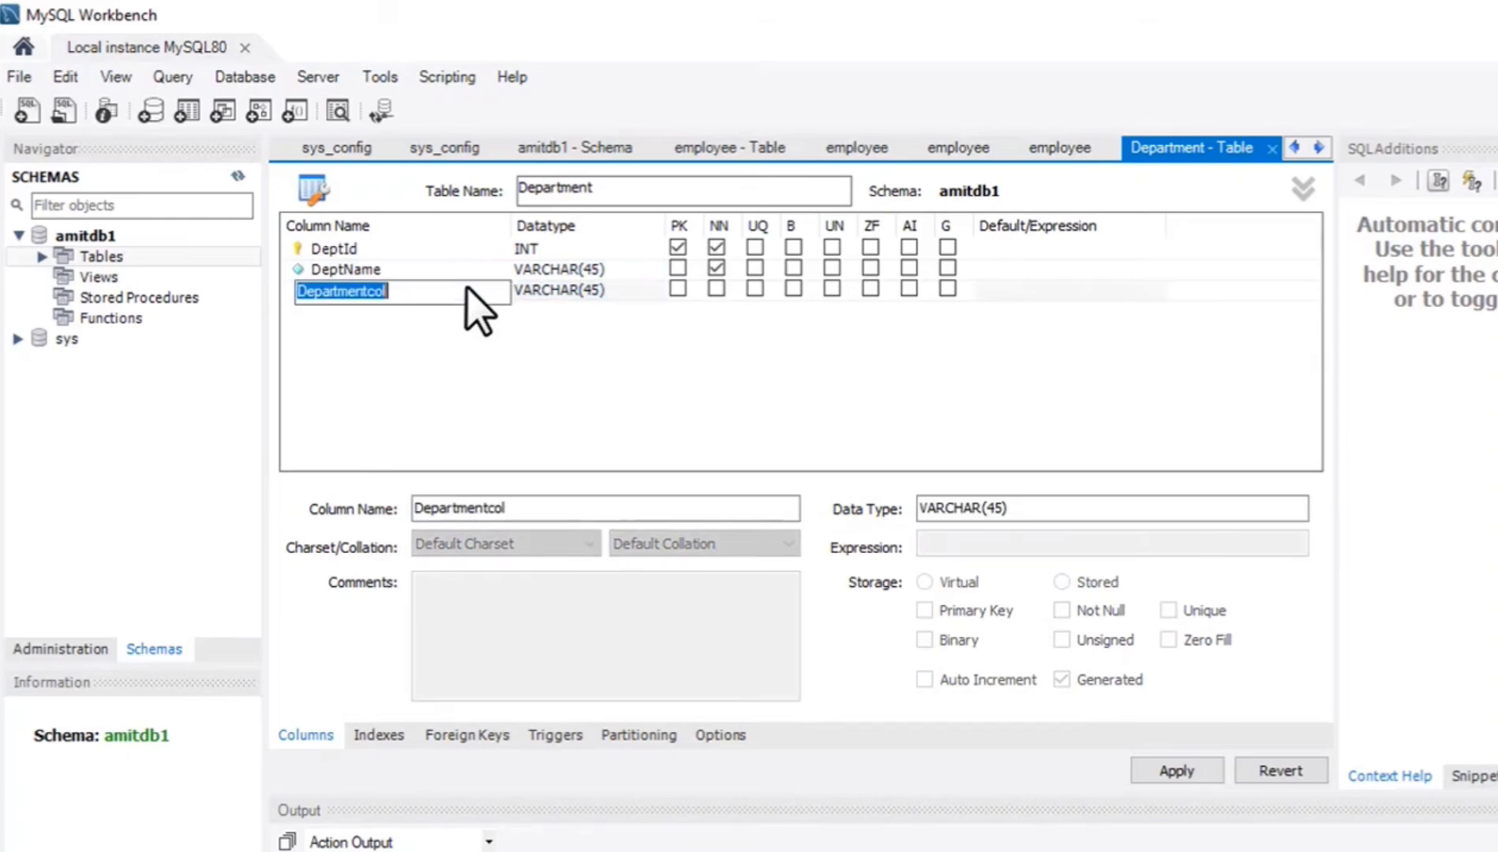
pyautogui.write('DeptZone')
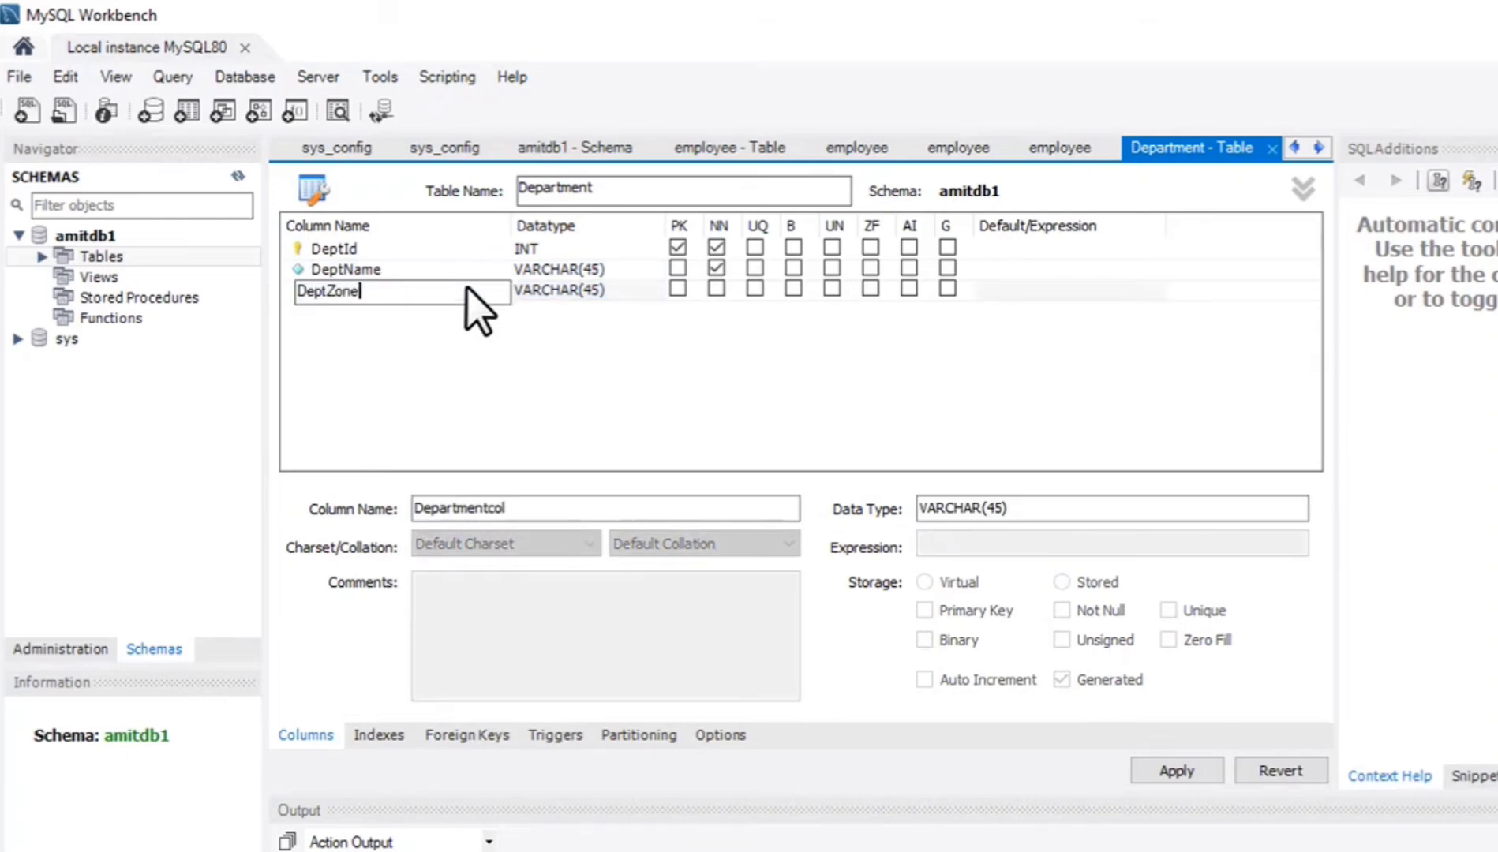